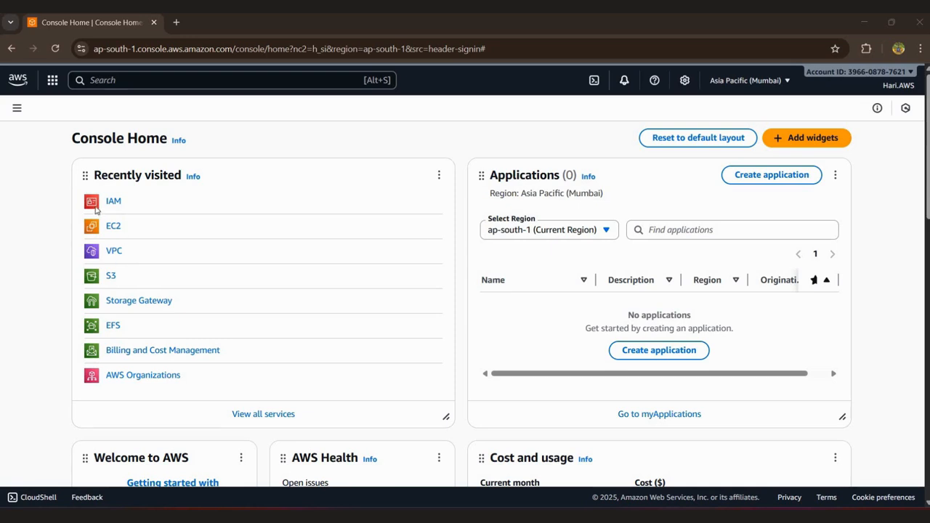
# Start creating a new user in IAM and name it Operator-1.
pyautogui.click(114, 204)
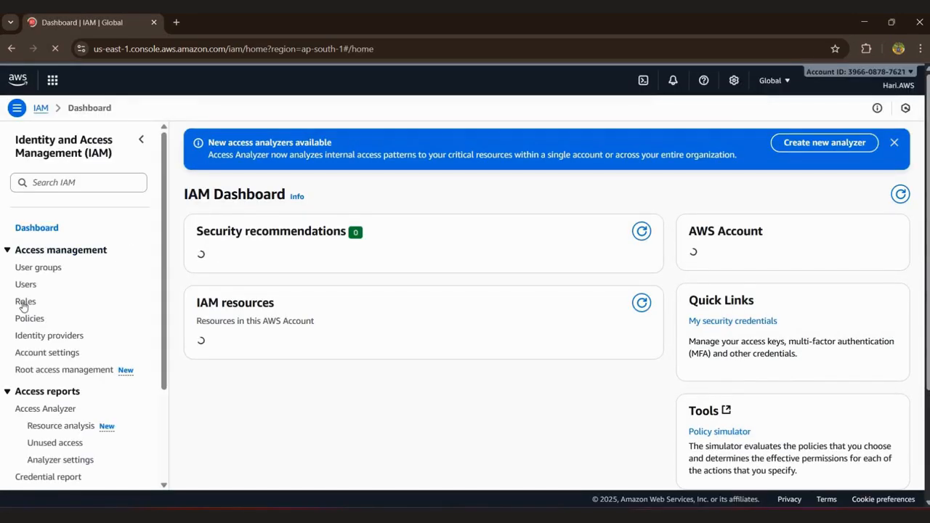
pyautogui.click(26, 285)
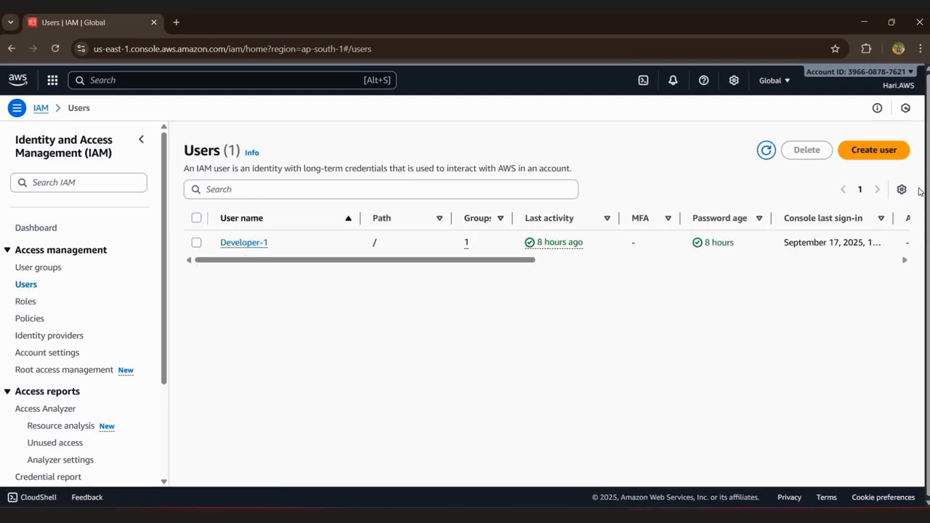
pyautogui.click(893, 160)
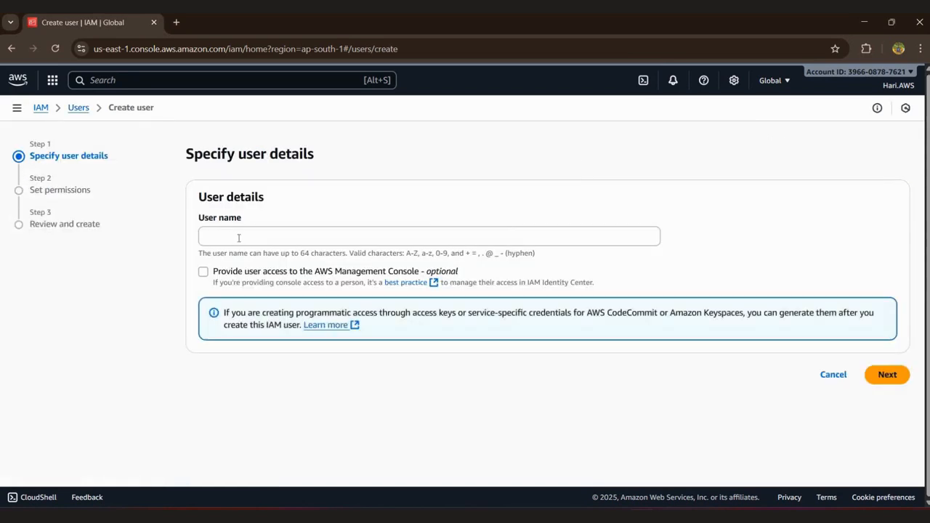
pyautogui.click(245, 238)
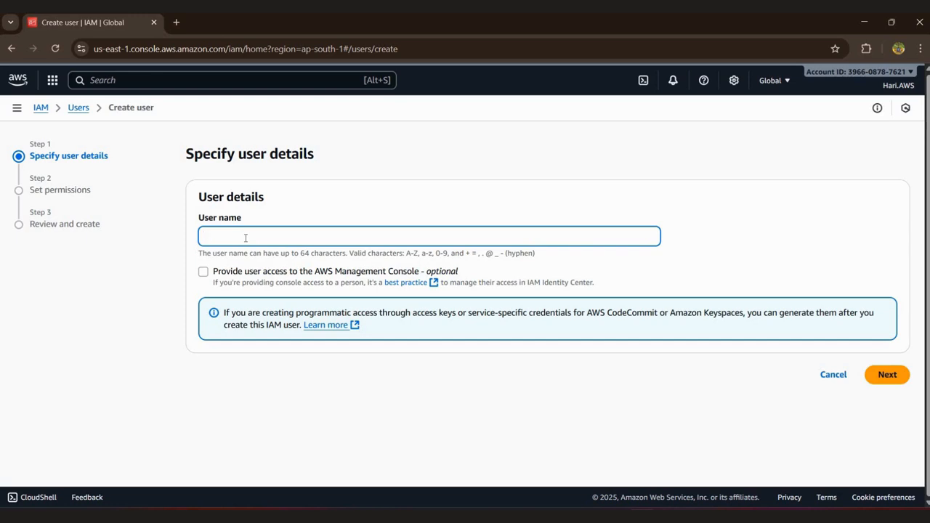
pyautogui.write('Operator-1')
# Provide the user with AWS Management Console access and choose to create an IAM user.
pyautogui.click(203, 274)
pyautogui.click(203, 273)
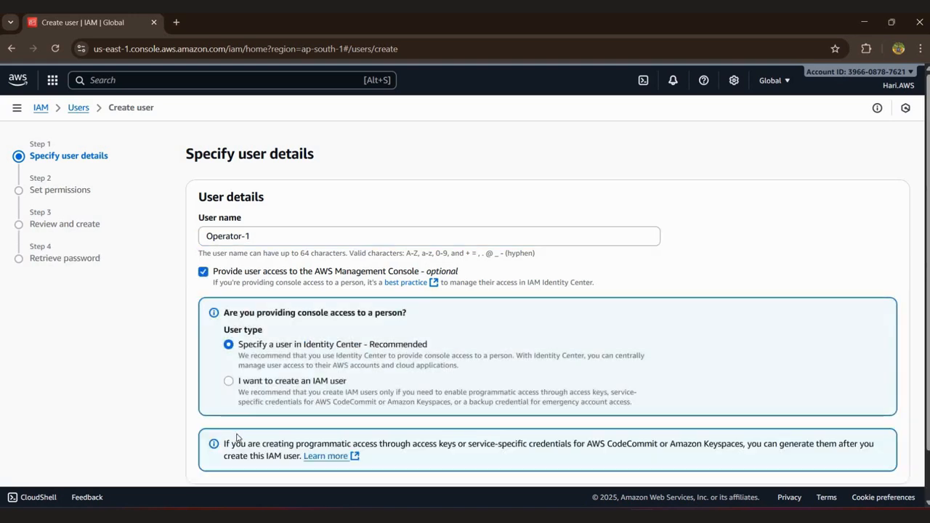
pyautogui.click(229, 381)
# Choose a custom console password, enter the account password and show it in plain text.
pyautogui.scroll(-2, 189, 374)
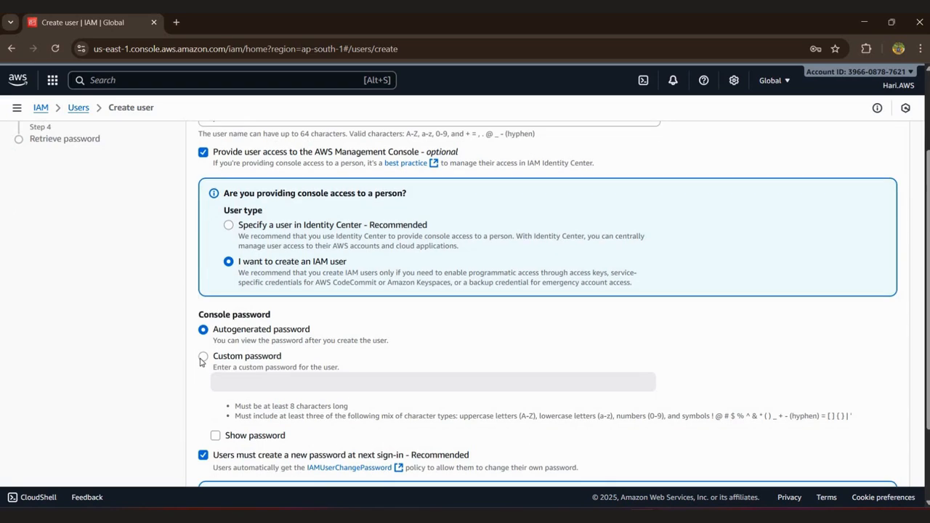
pyautogui.click(239, 386)
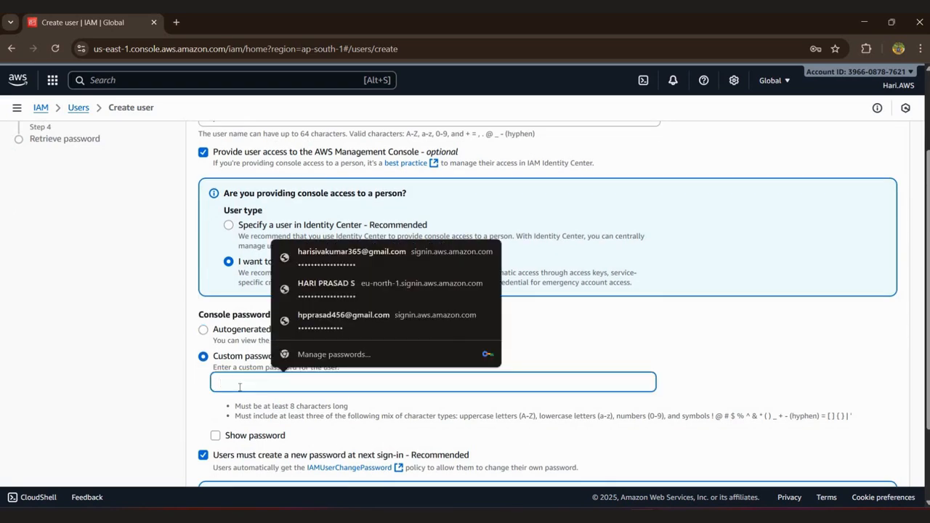
pyautogui.write('H••••••••••')
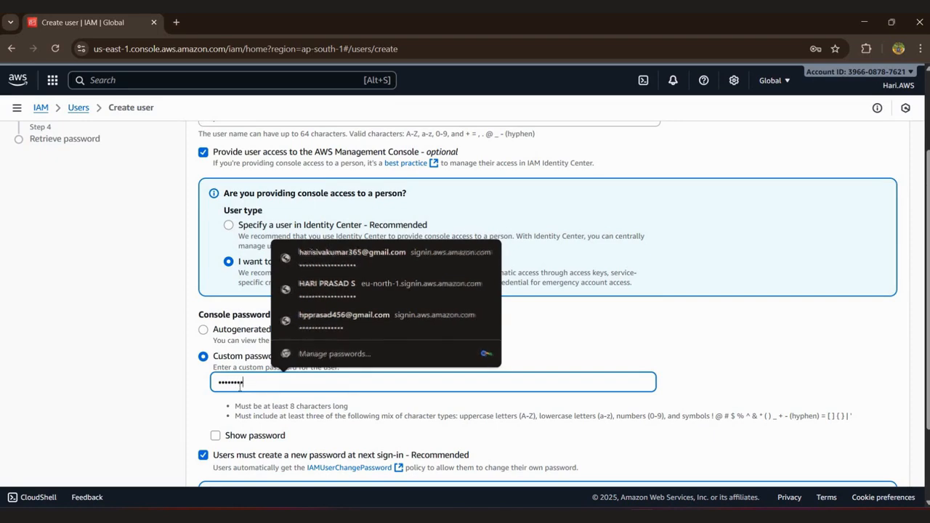
pyautogui.click(216, 439)
pyautogui.click(215, 436)
# Remove the requirement to create a new password at next sign-in and continue to the permissions settings.
pyautogui.scroll(-2, 209, 407)
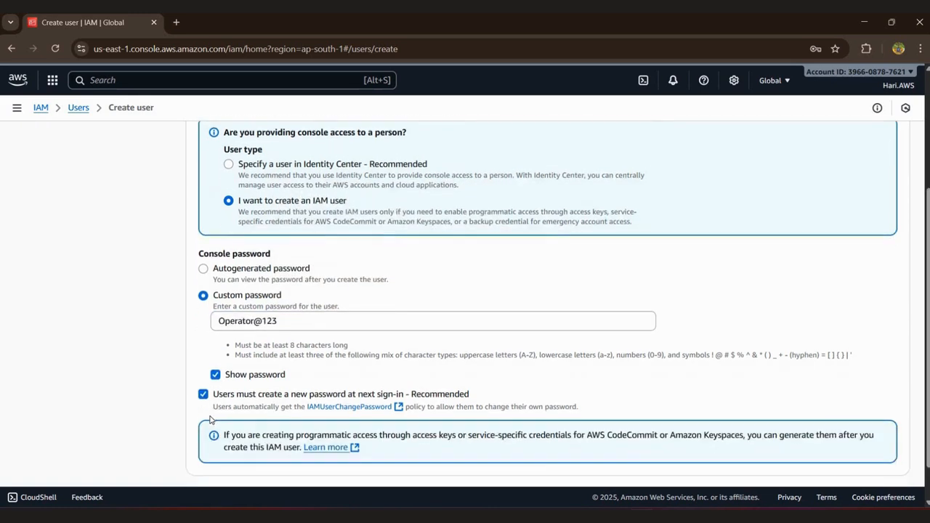
pyautogui.click(203, 366)
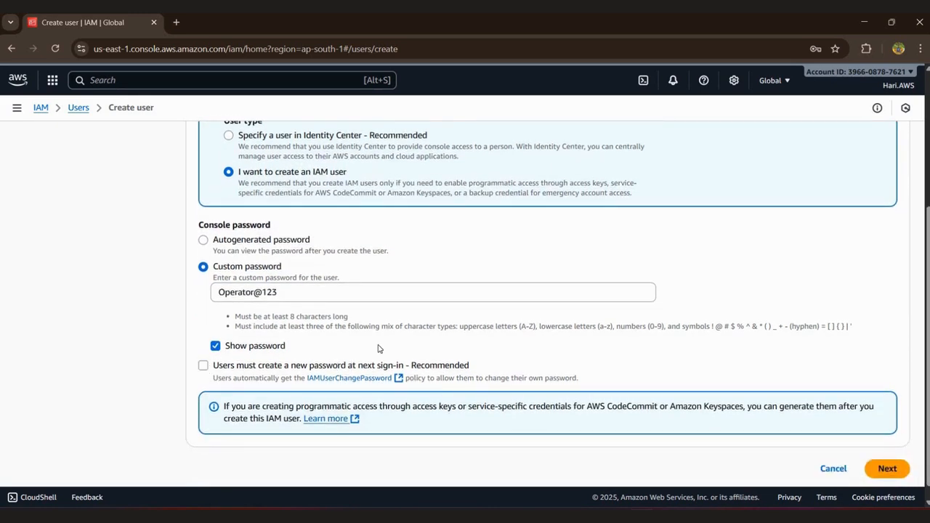
pyautogui.scroll(-1, 472, 355)
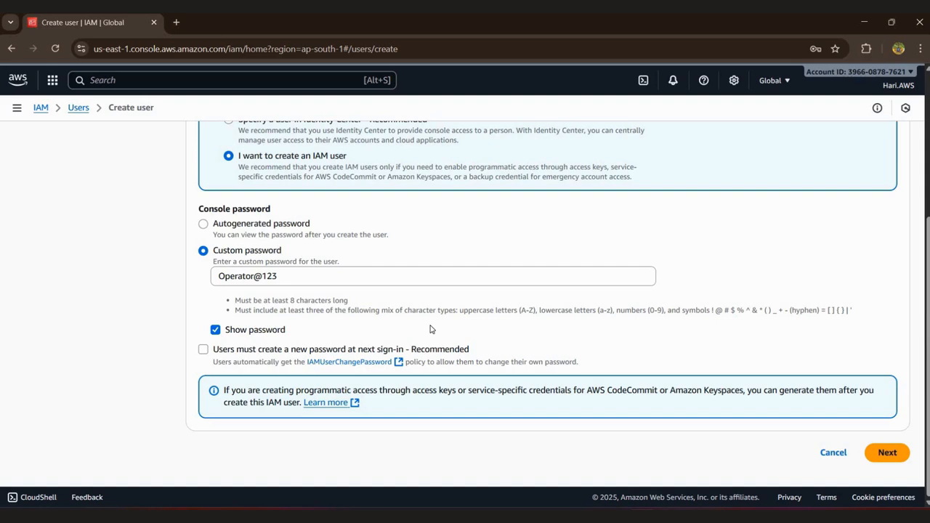
pyautogui.click(887, 453)
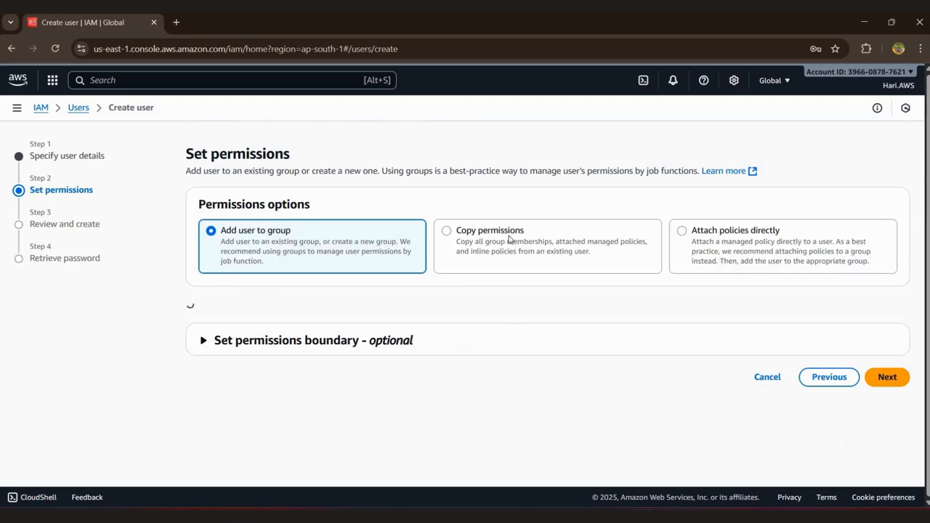
# Choose to attach policies directly, filter the policies by "ec2" and select AmazonEC2ReadOnlyAccess.
pyautogui.click(748, 257)
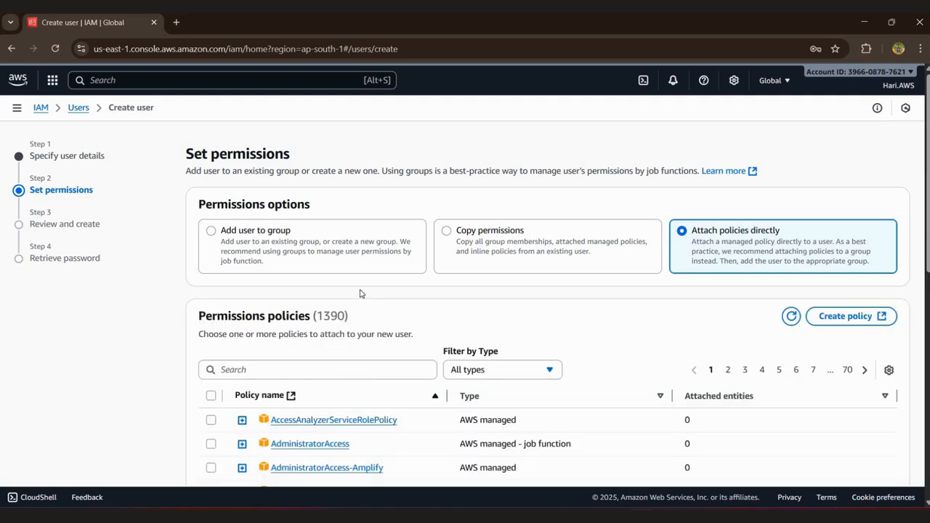
pyautogui.scroll(-2, 270, 361)
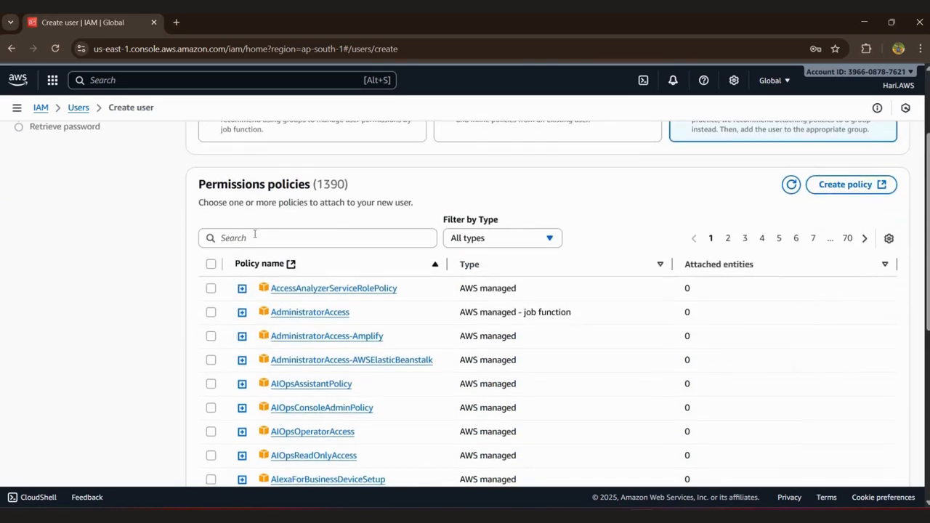
pyautogui.click(254, 236)
pyautogui.write('ec2')
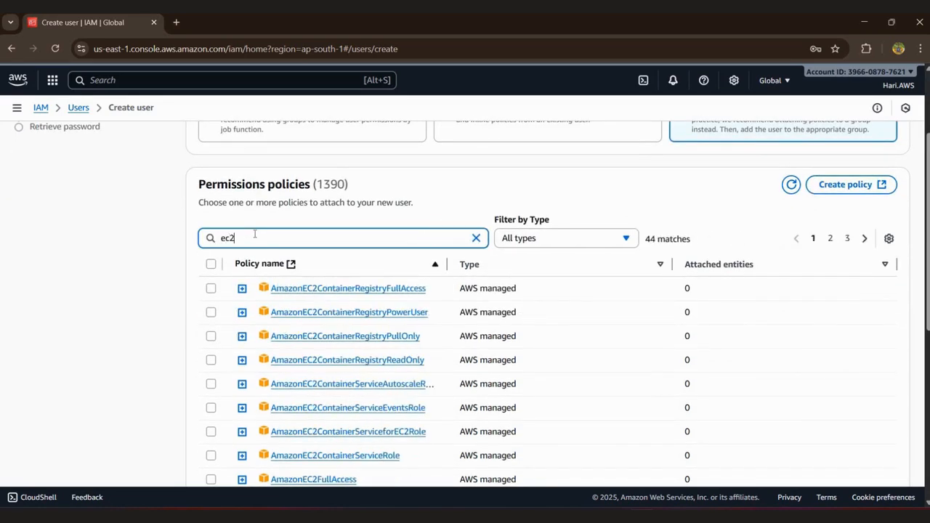
pyautogui.scroll(-2, 341, 283)
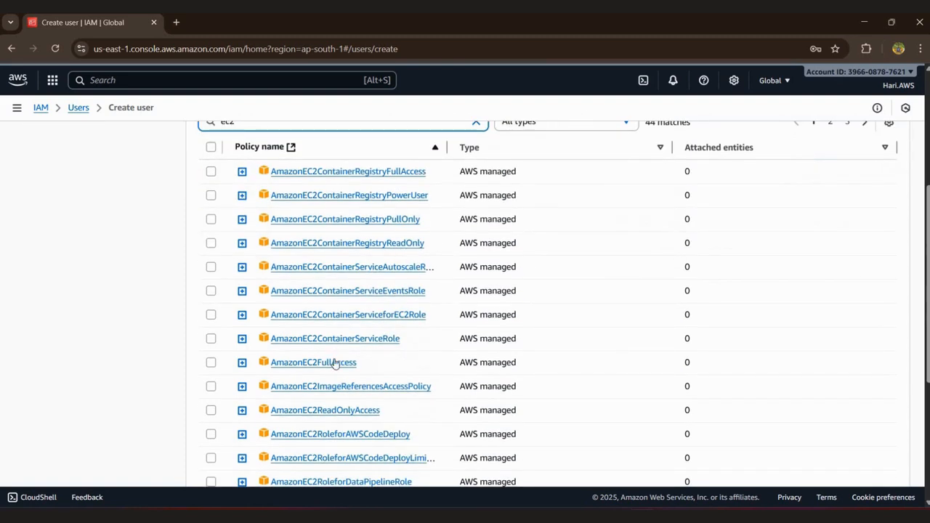
pyautogui.scroll(-1, 305, 356)
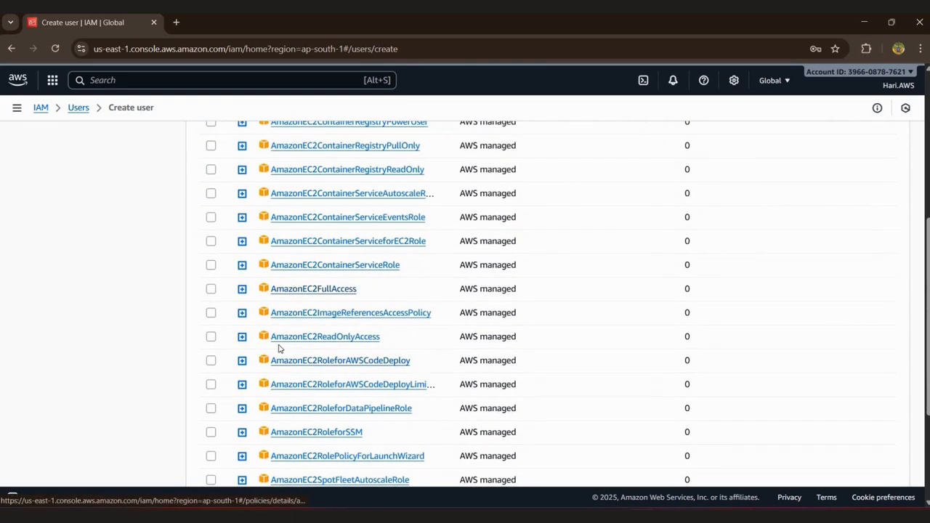
pyautogui.click(211, 336)
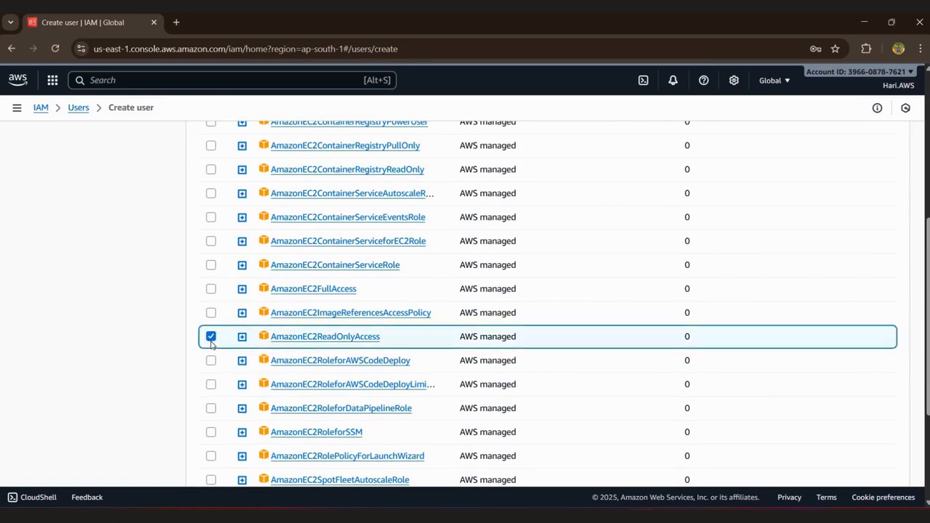
# Replace the policy filter with "s3" and also select AmazonS3ReadOnlyAccess.
pyautogui.scroll(5, 210, 341)
pyautogui.click(247, 370)
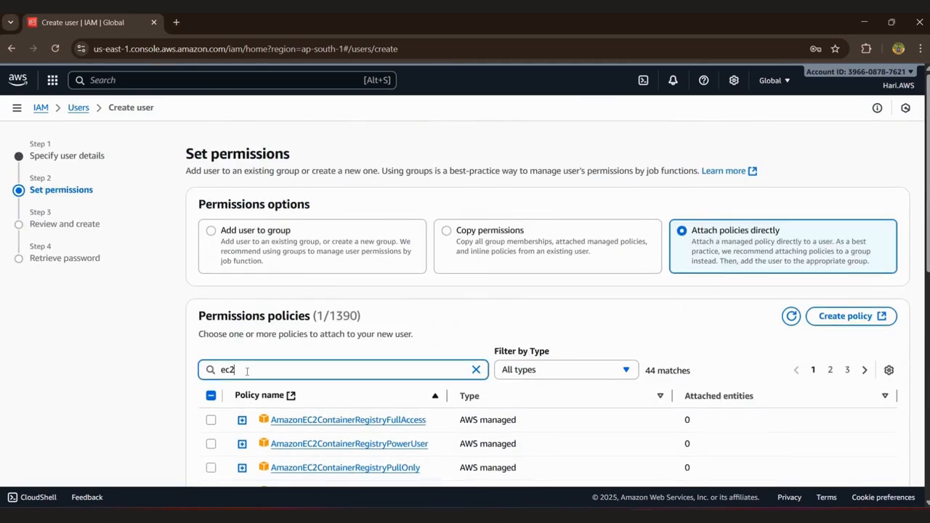
pyautogui.press('BackSpace')
pyautogui.press('BackSpace')
pyautogui.press('BackSpace')
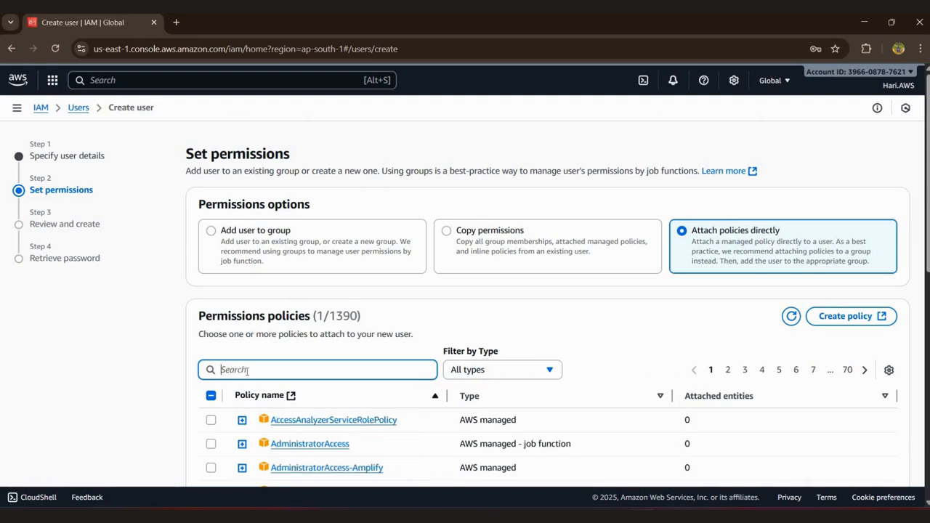
pyautogui.write('s3')
pyautogui.scroll(-2, 247, 374)
pyautogui.scroll(-1, 243, 396)
pyautogui.click(211, 394)
# Proceed to the review of the user's details and permissions, and create the user.
pyautogui.scroll(-5, 356, 407)
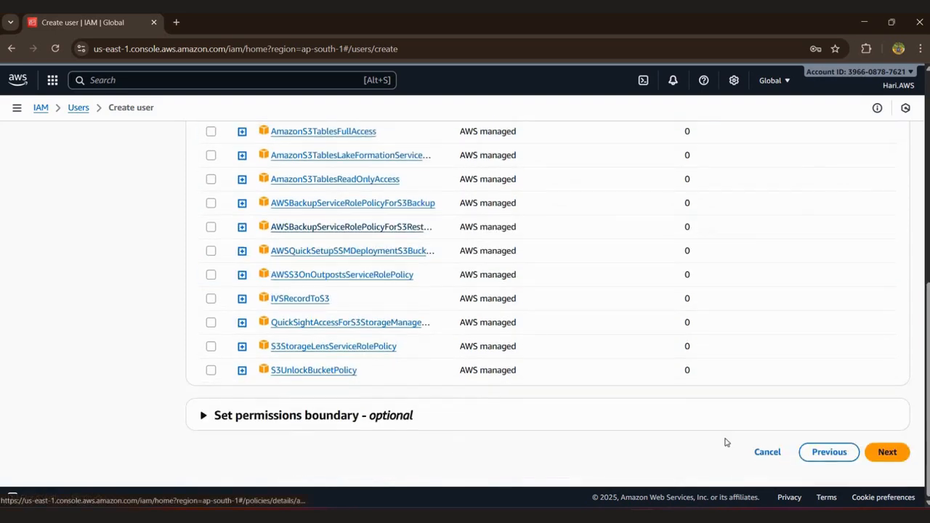
pyautogui.click(885, 454)
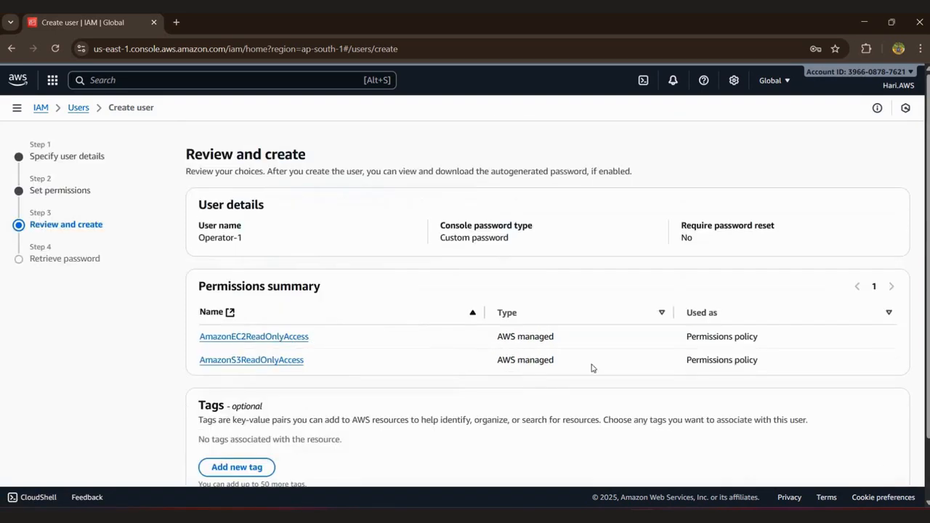
pyautogui.scroll(-2, 424, 421)
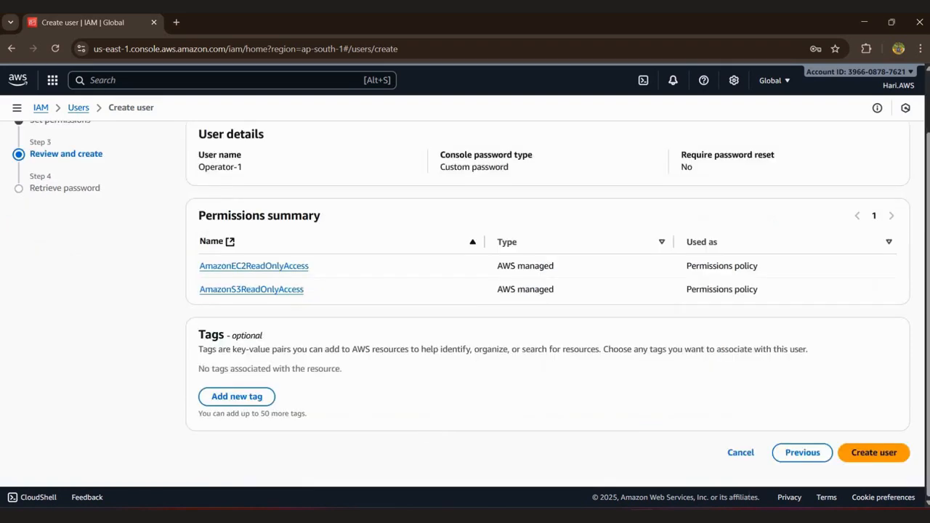
pyautogui.click(870, 451)
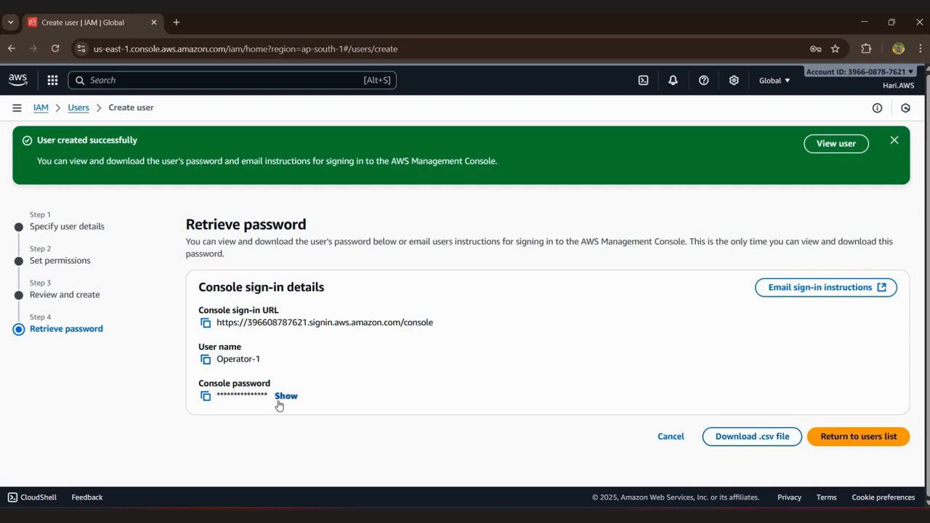
# Copy the new user's console sign-in URL and open it in a new browser tab.
pyautogui.click(206, 326)
pyautogui.click(176, 22)
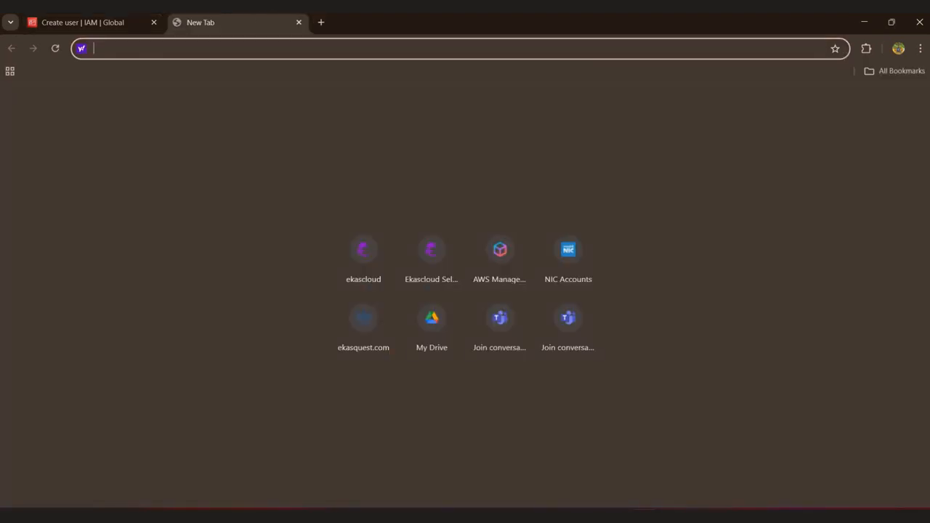
pyautogui.hotkey('ctrl', 'v')
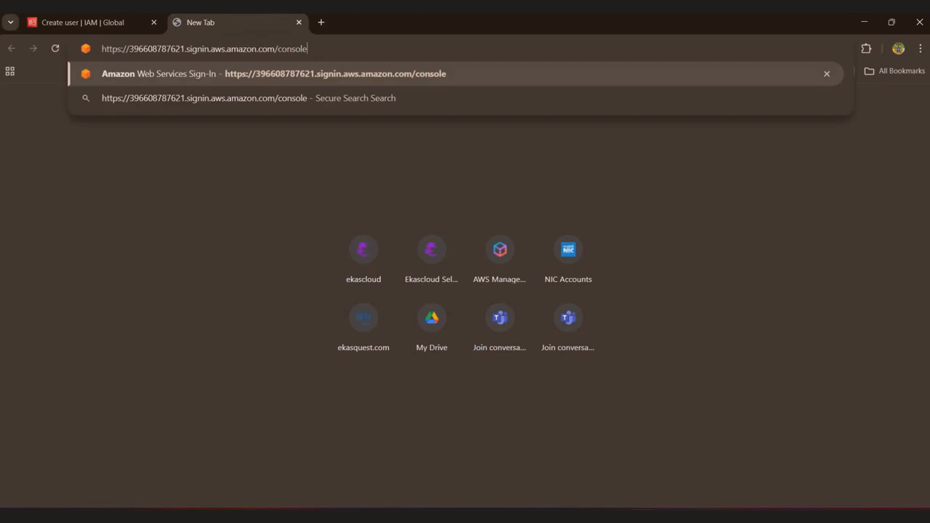
pyautogui.press('Return')
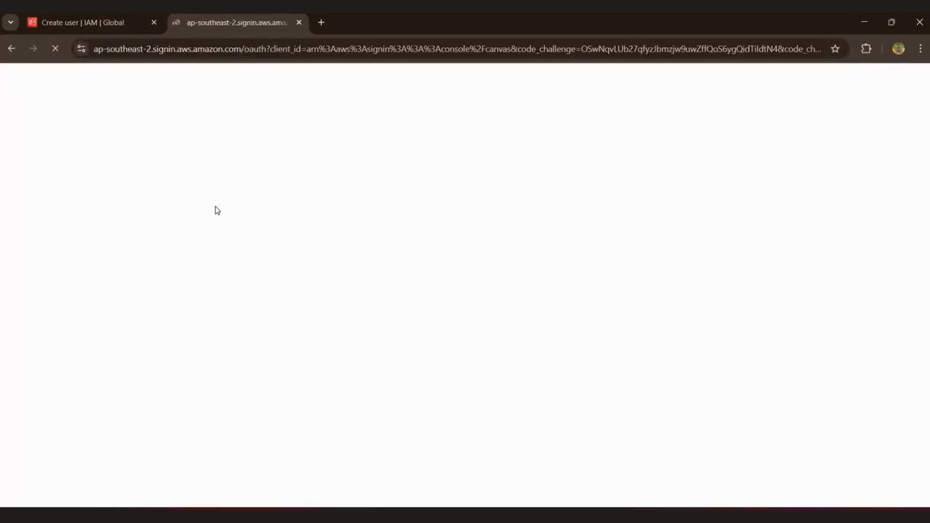
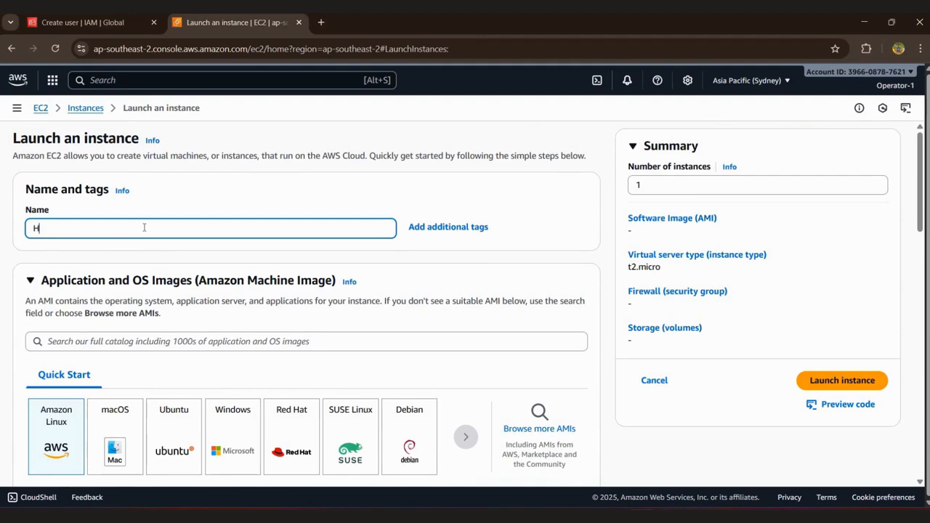
# Enter a name for the new EC2 instance and choose Windows as its operating system image.
pyautogui.write('ard')
pyautogui.scroll(-3, 251, 286)
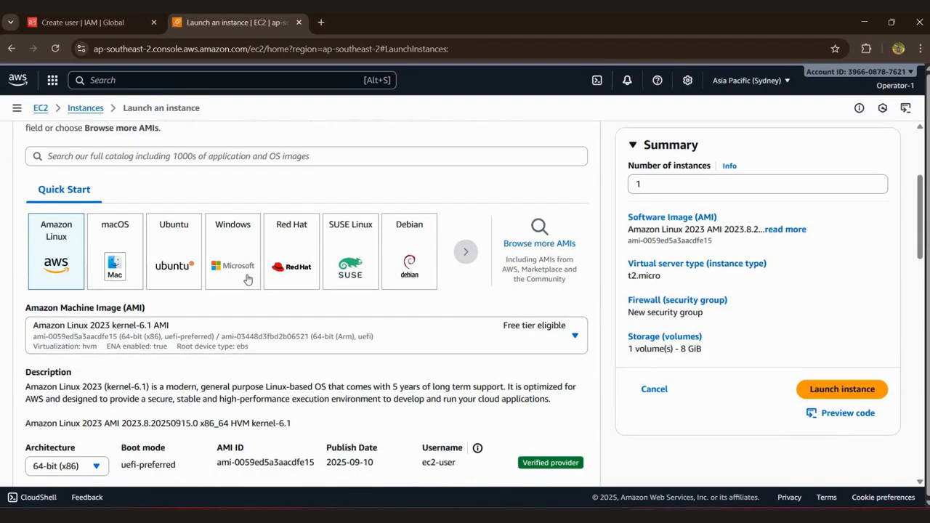
pyautogui.click(247, 278)
# Set the instance's key pair option to proceed without a key pair.
pyautogui.scroll(-6, 247, 279)
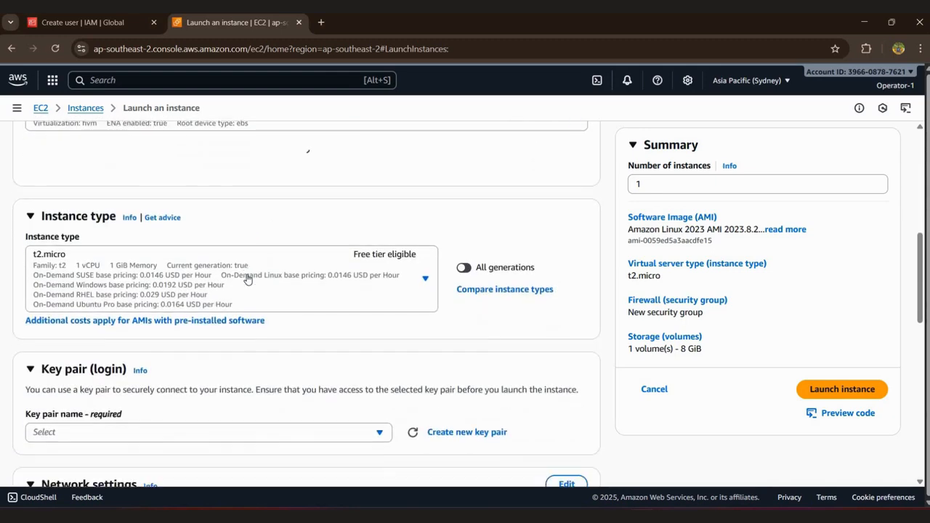
pyautogui.scroll(-1, 251, 254)
pyautogui.scroll(2, 263, 220)
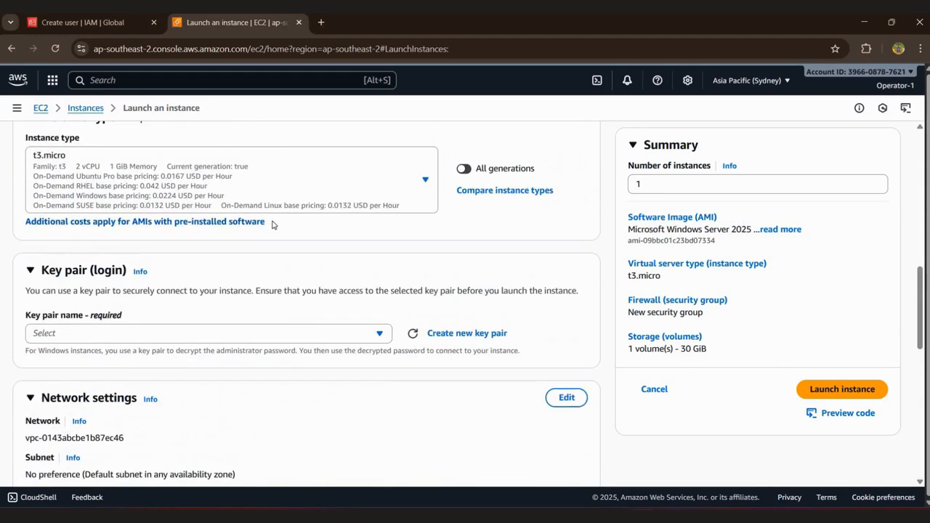
pyautogui.click(244, 357)
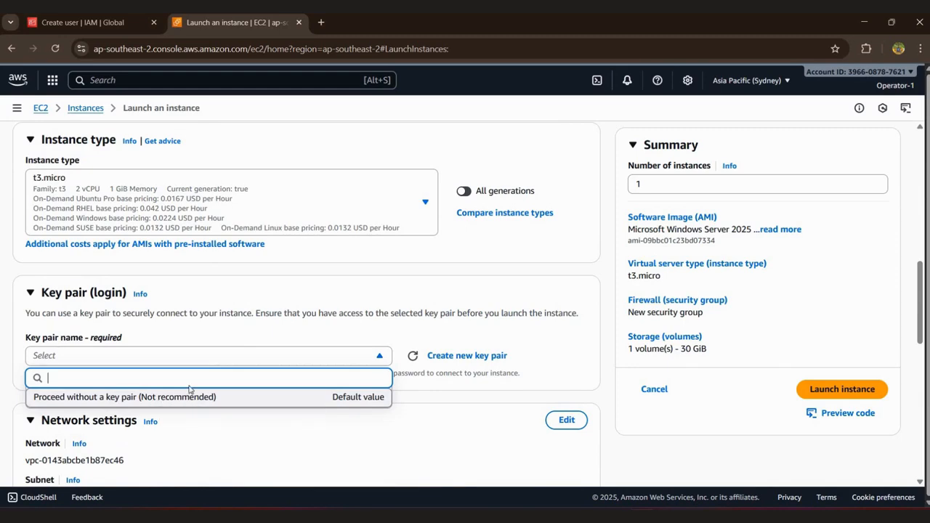
pyautogui.click(161, 398)
pyautogui.click(226, 358)
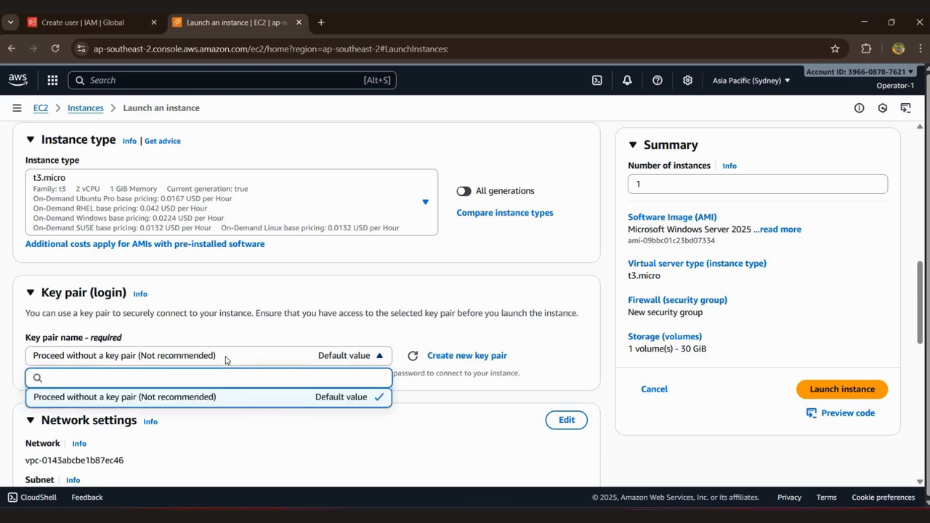
pyautogui.click(169, 398)
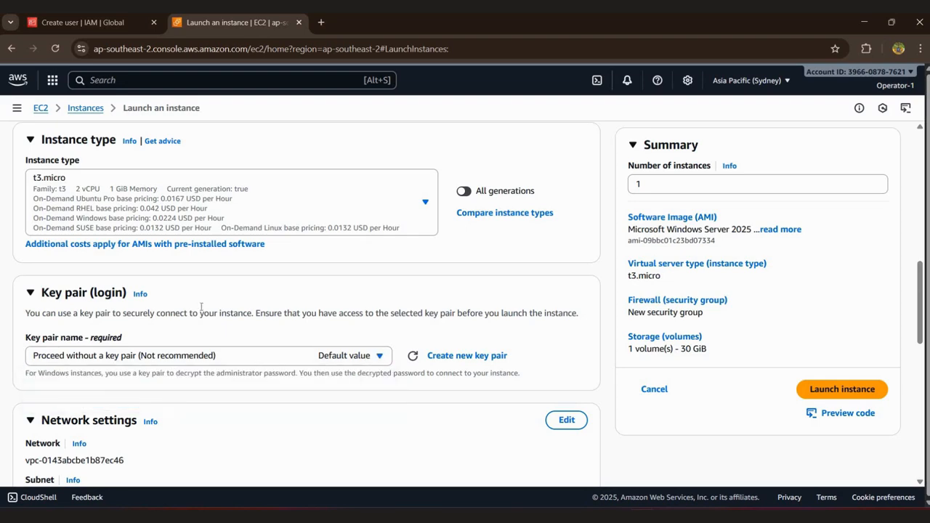
# Try to launch the Windows instance with the default network and storage settings.
pyautogui.scroll(-3, 297, 363)
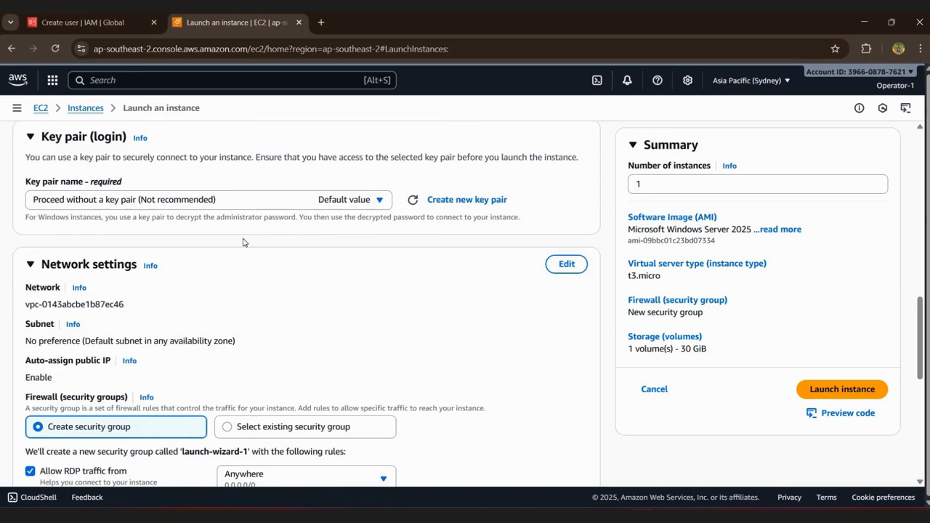
pyautogui.scroll(-8, 243, 242)
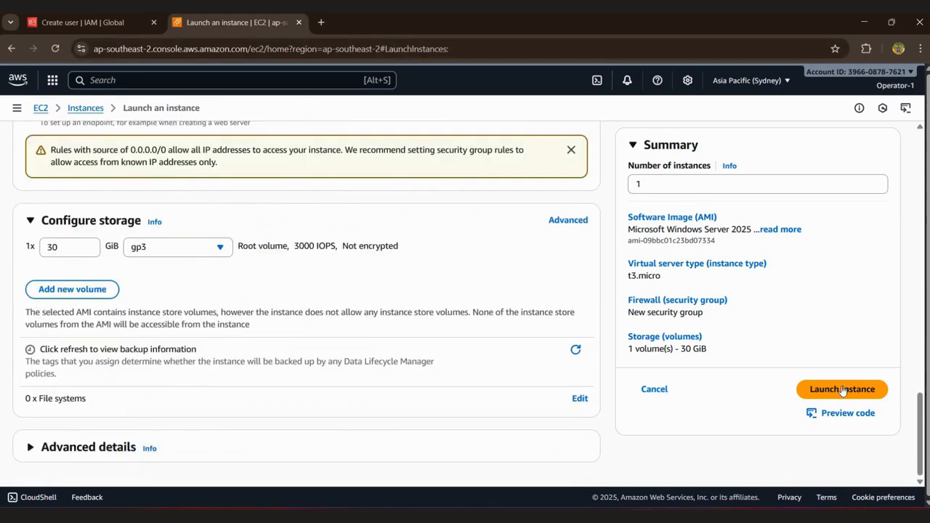
pyautogui.click(842, 389)
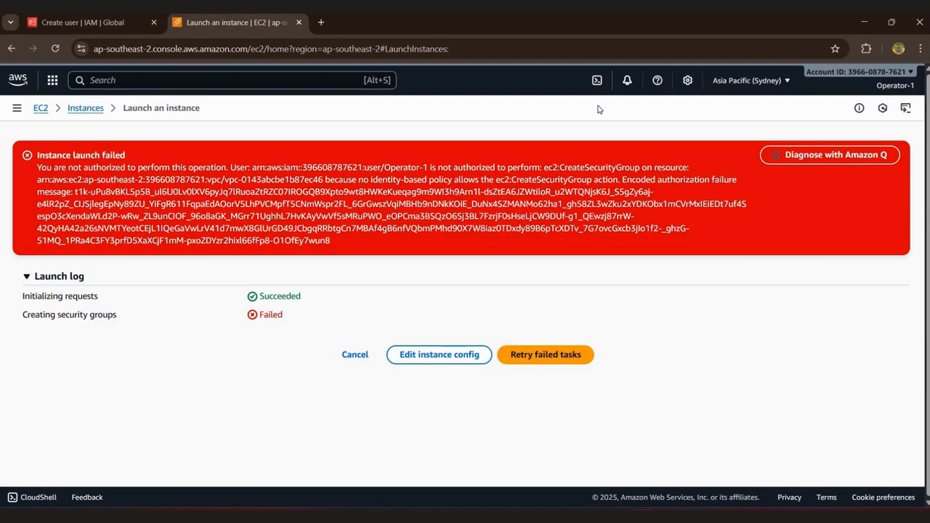
# Search the console's services for "s3", open S3 and start creating a bucket.
pyautogui.click(886, 92)
pyautogui.click(131, 82)
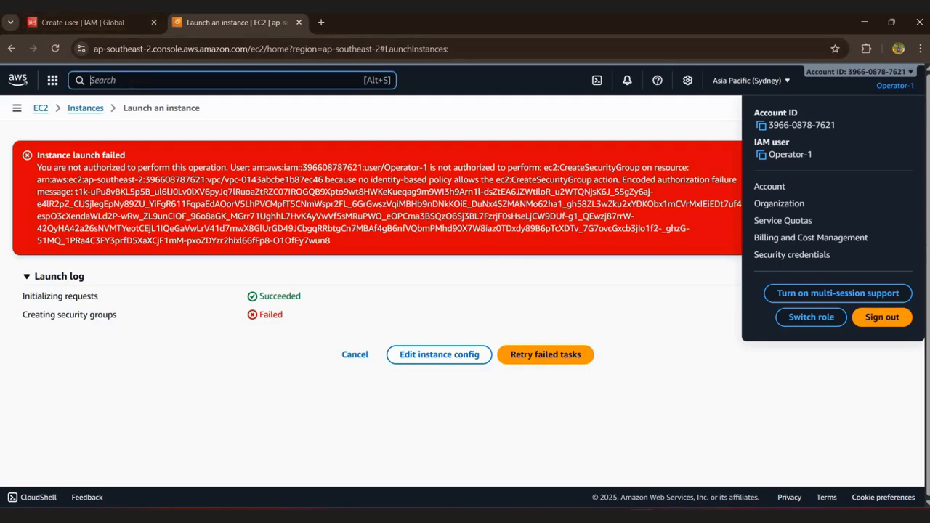
pyautogui.write('s3')
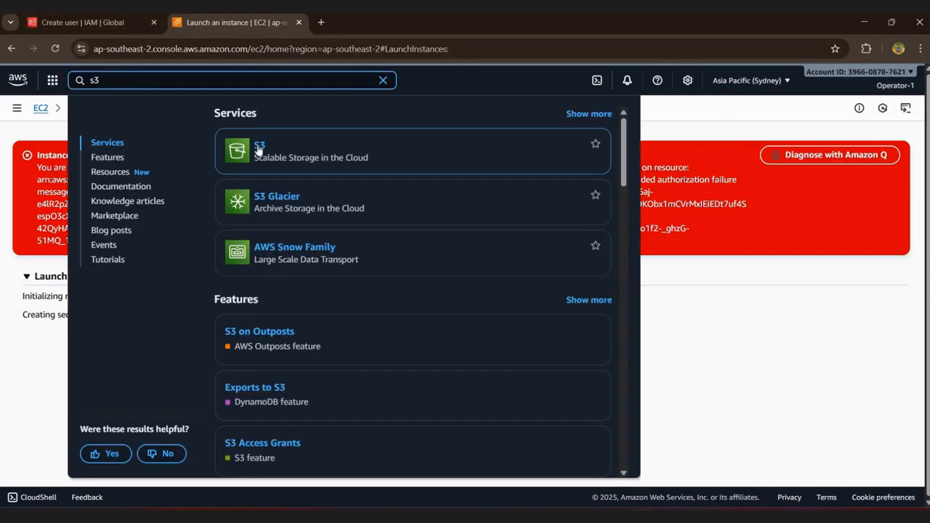
pyautogui.click(258, 150)
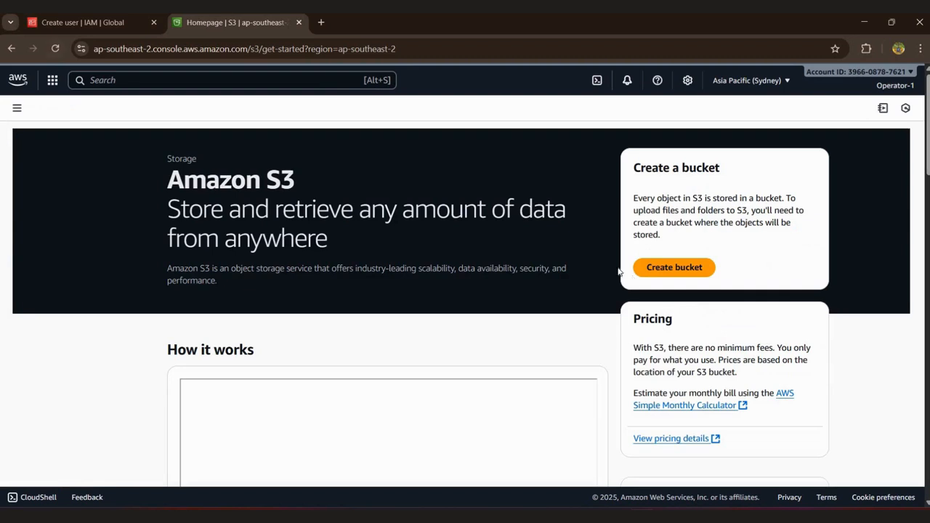
pyautogui.click(666, 269)
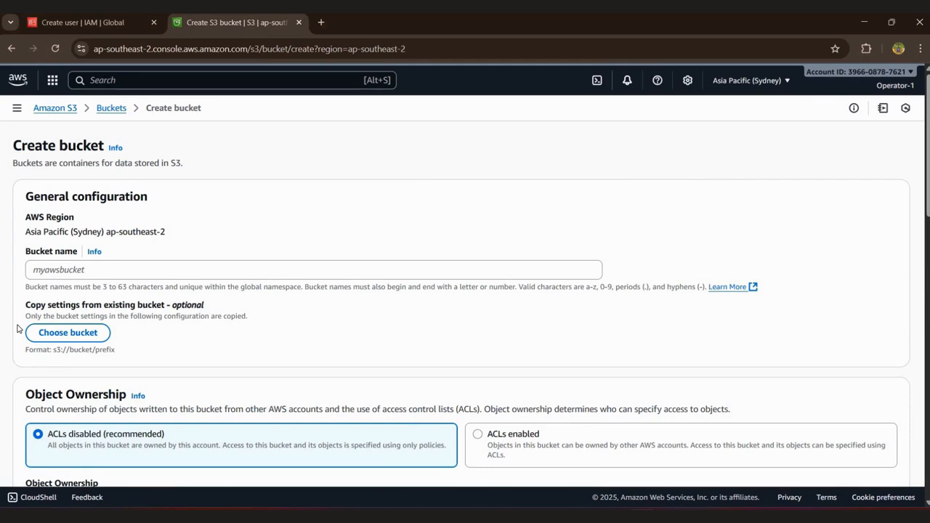
# Enter a bucket name and try to create the bucket with the default settings.
pyautogui.click(71, 273)
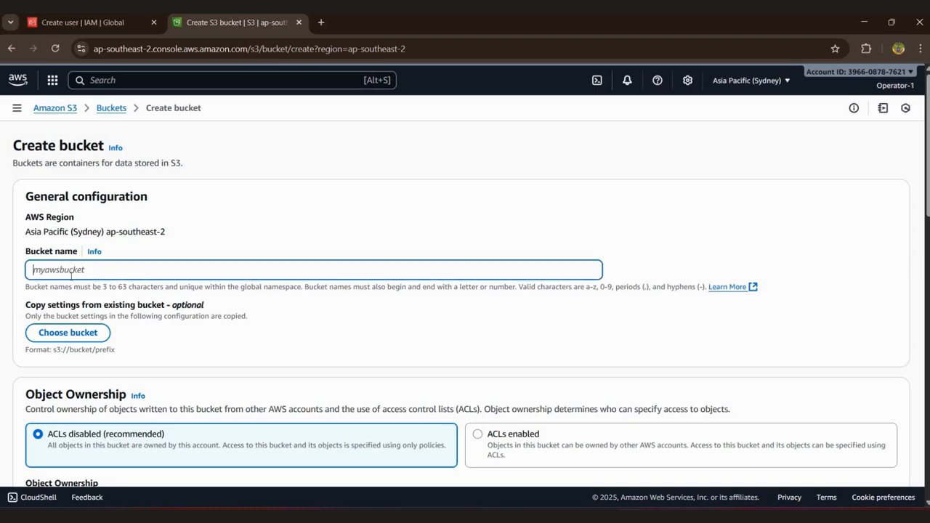
pyautogui.write('hari')
pyautogui.scroll(-15, 71, 276)
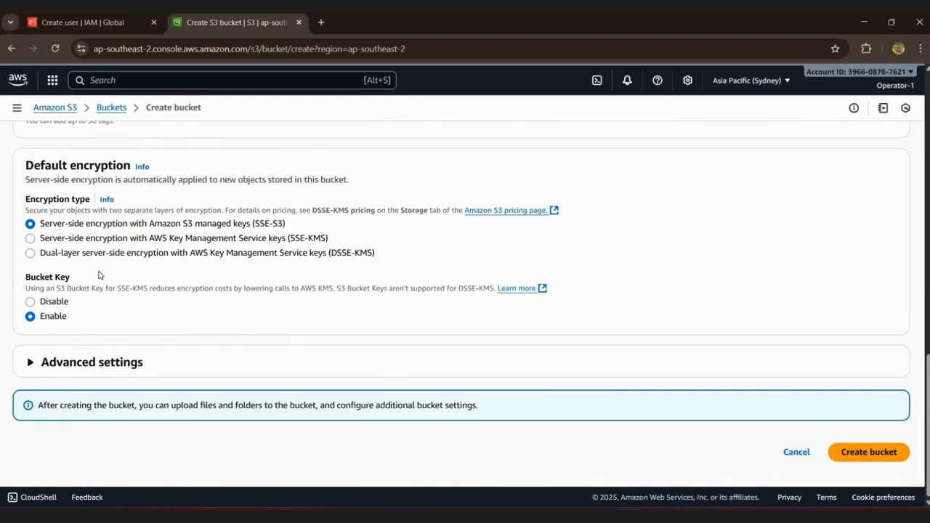
pyautogui.click(881, 460)
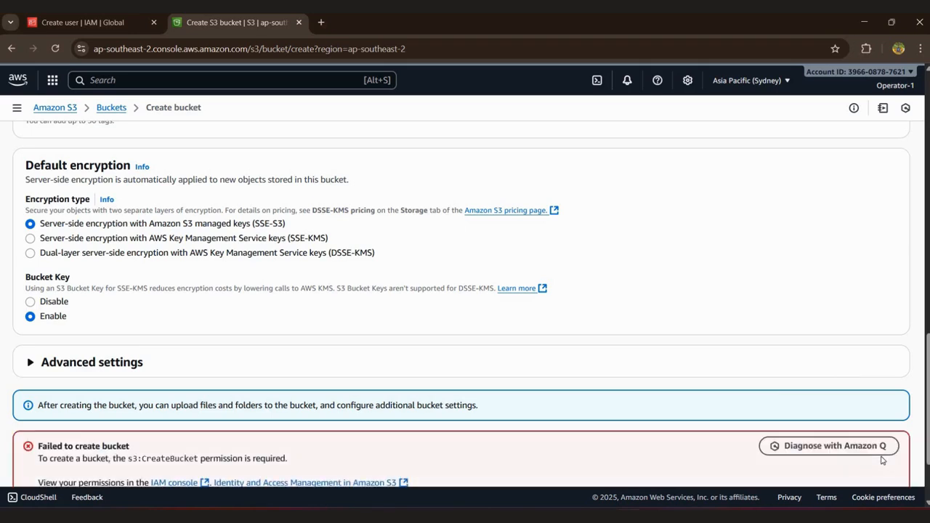
pyautogui.scroll(-2, 568, 356)
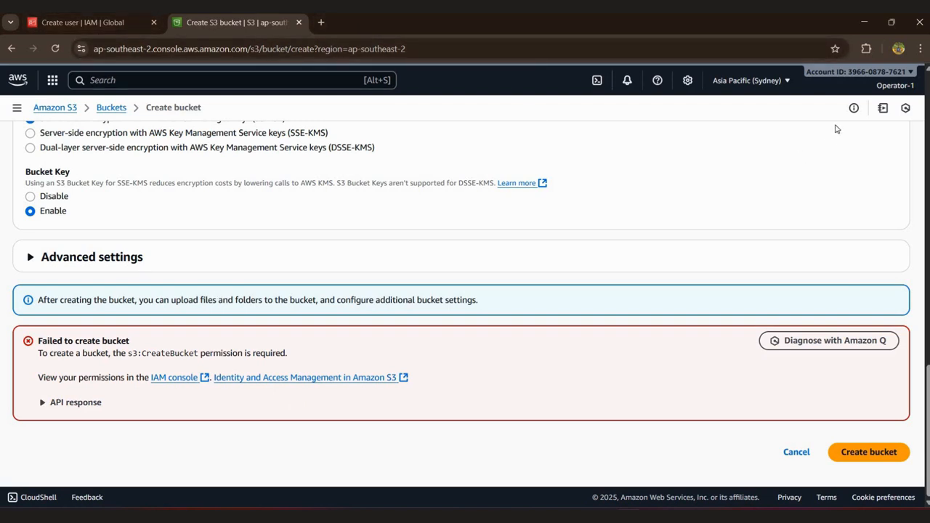
# Sign out of the Operator-1 session, return to the IAM browser tab and start signing in again.
pyautogui.click(886, 85)
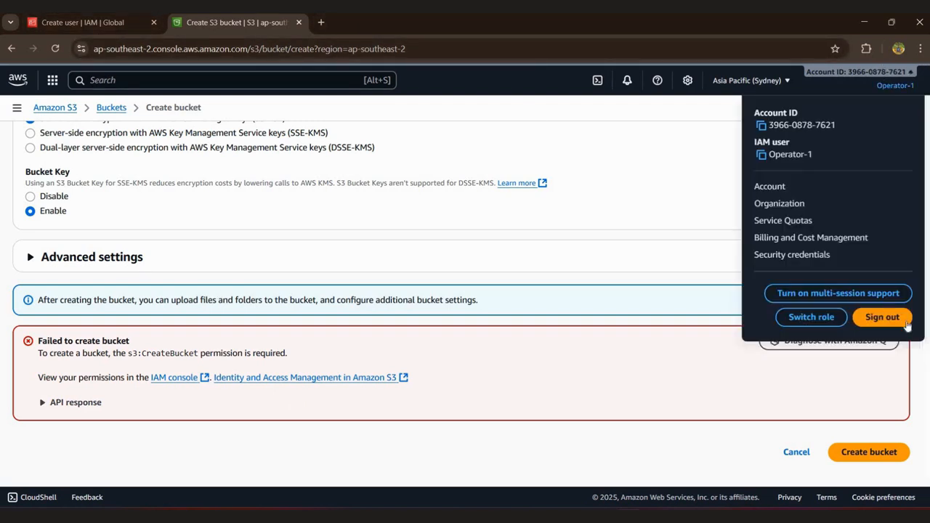
pyautogui.click(900, 323)
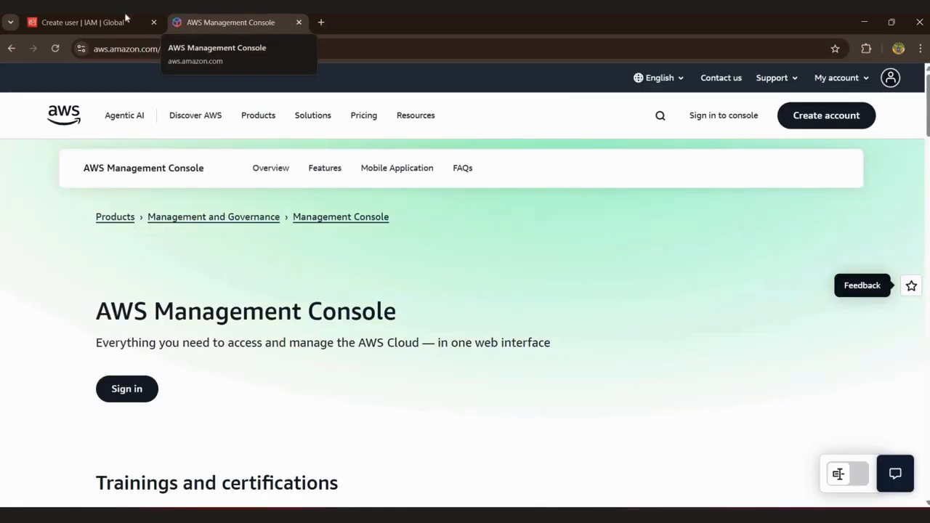
pyautogui.click(125, 17)
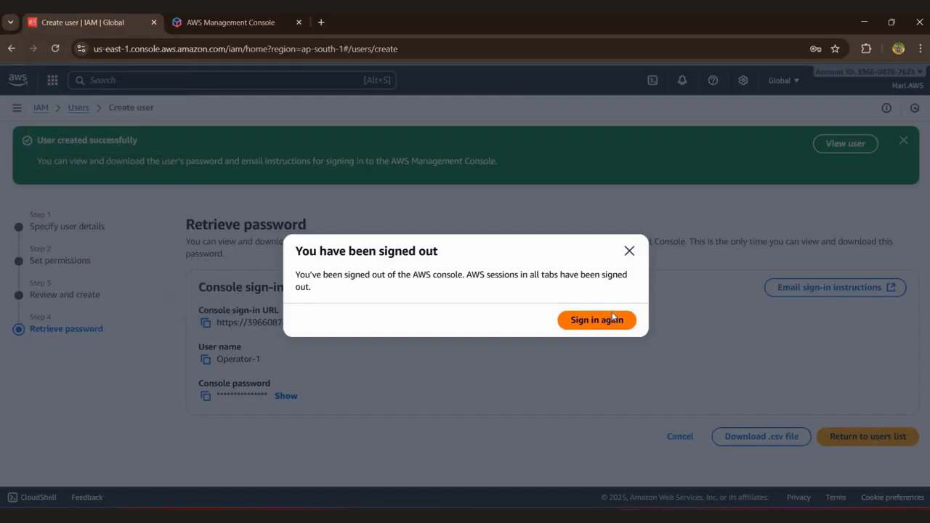
pyautogui.click(613, 320)
pyautogui.click(524, 124)
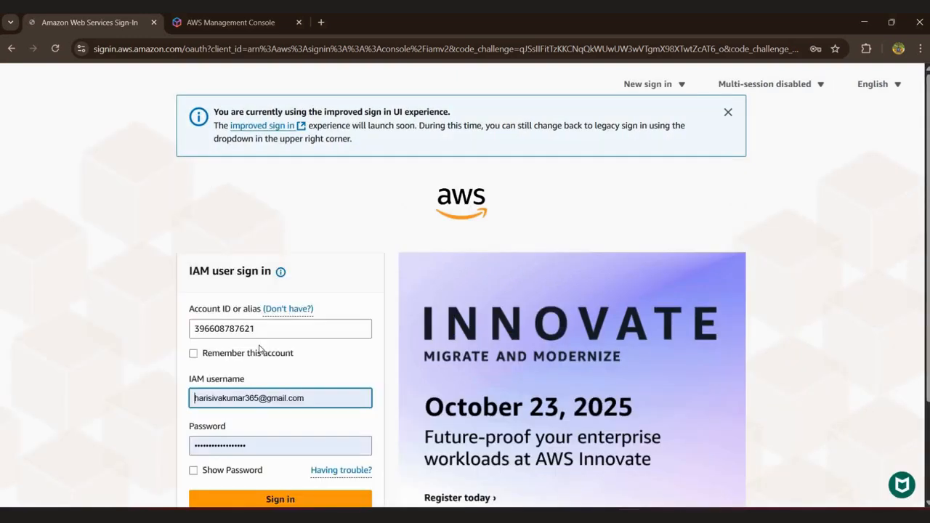
# Switch to root user sign-in, fill in the root account's e-mail address and continue to the password prompt.
pyautogui.scroll(-2, 266, 324)
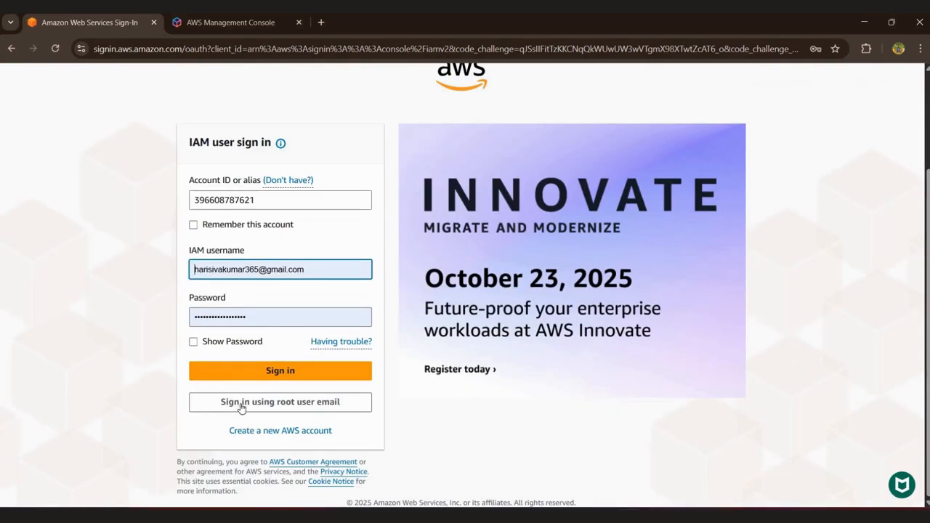
pyautogui.click(239, 411)
pyautogui.click(259, 368)
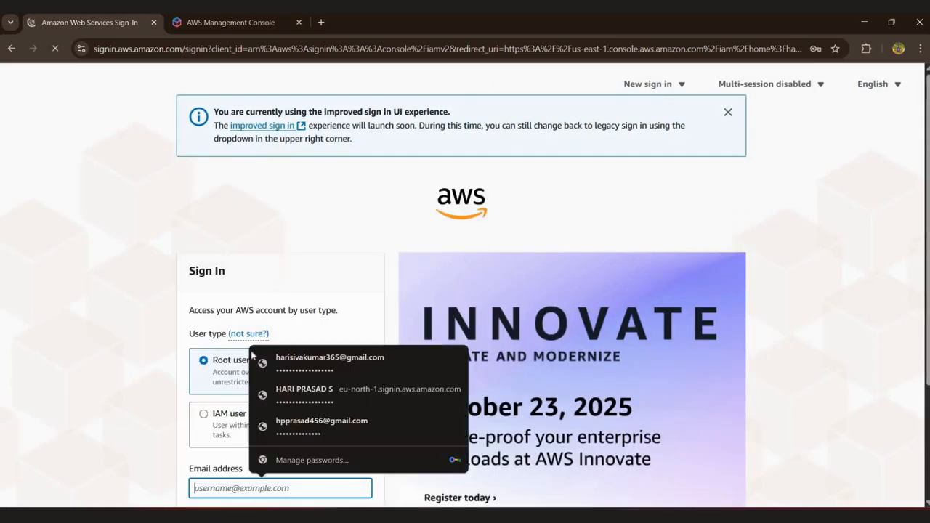
pyautogui.scroll(-2, 281, 327)
pyautogui.click(280, 376)
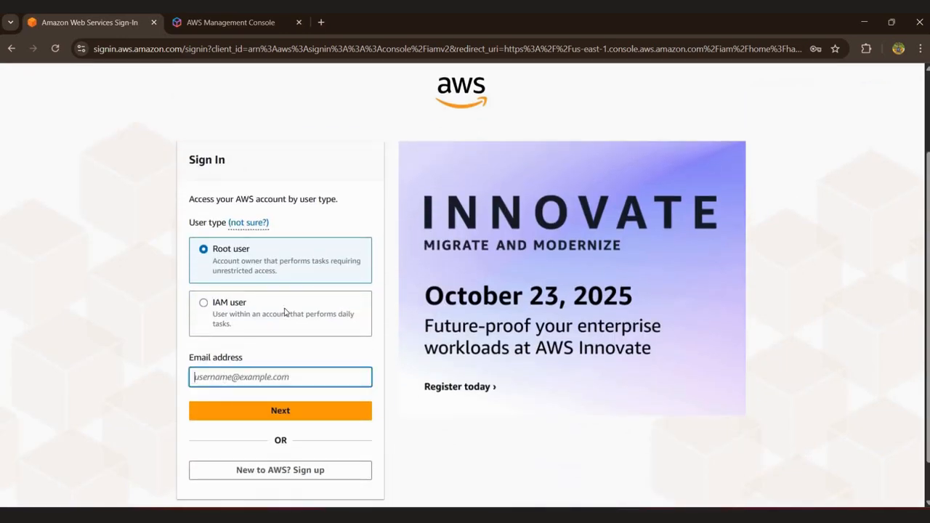
pyautogui.click(309, 250)
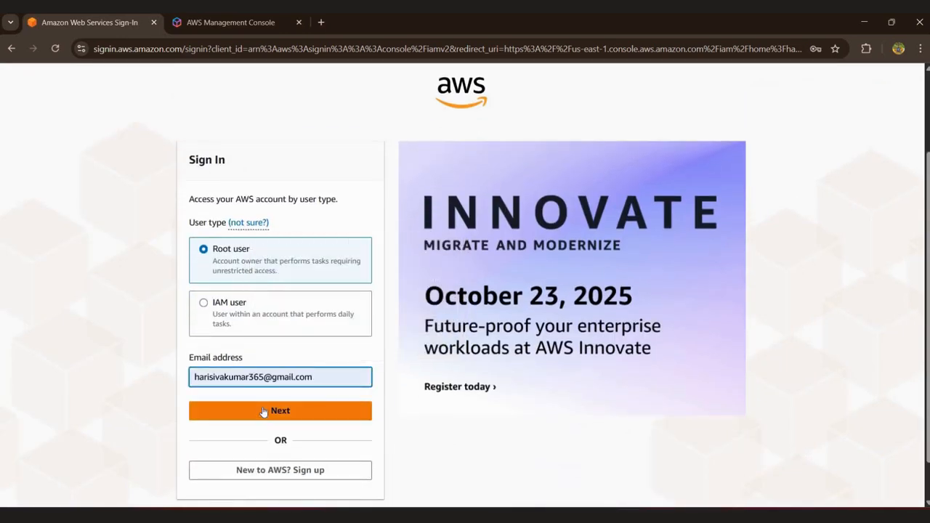
pyautogui.click(265, 411)
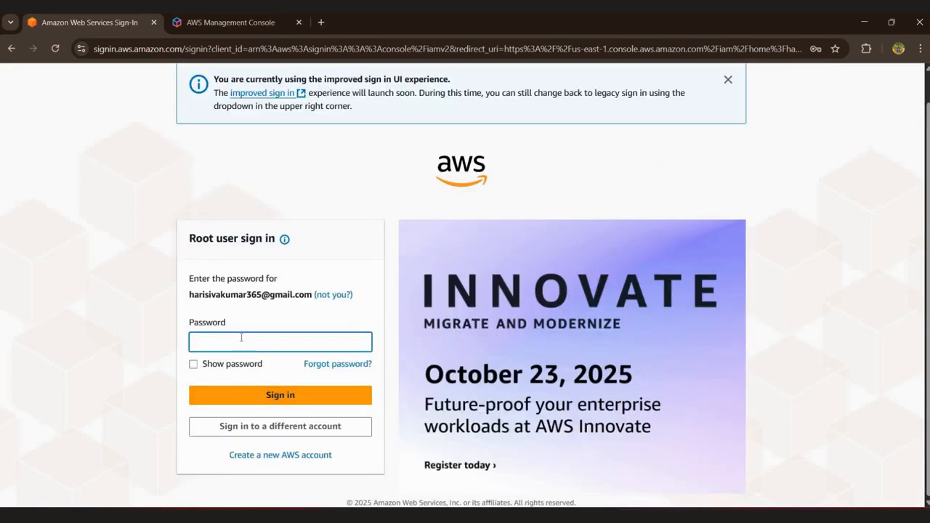
# Fill in the root account password, enter the MFA code and complete the sign-in.
pyautogui.click(242, 339)
pyautogui.click(301, 371)
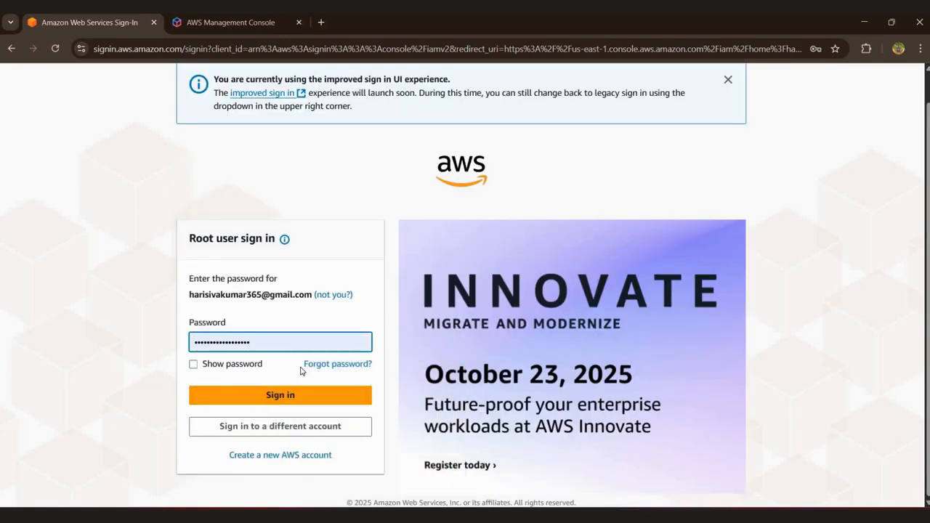
pyautogui.click(274, 395)
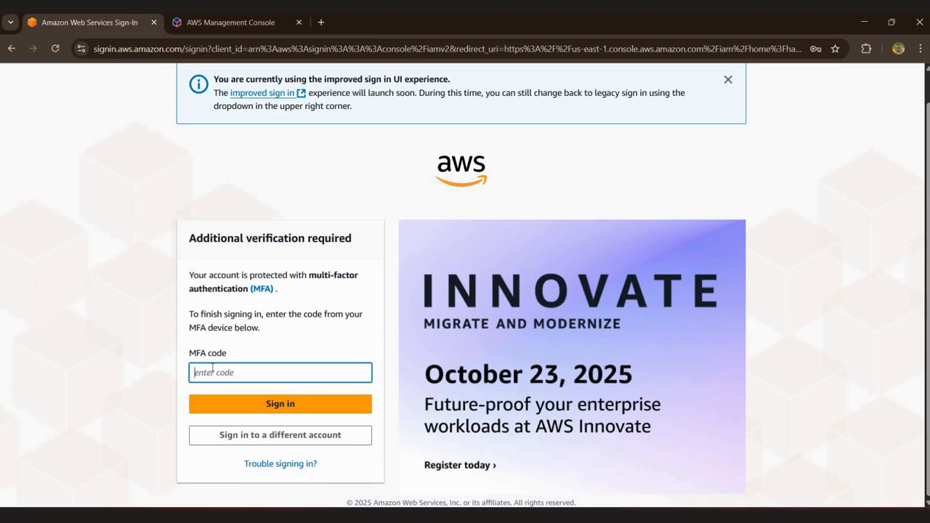
pyautogui.press('Return')
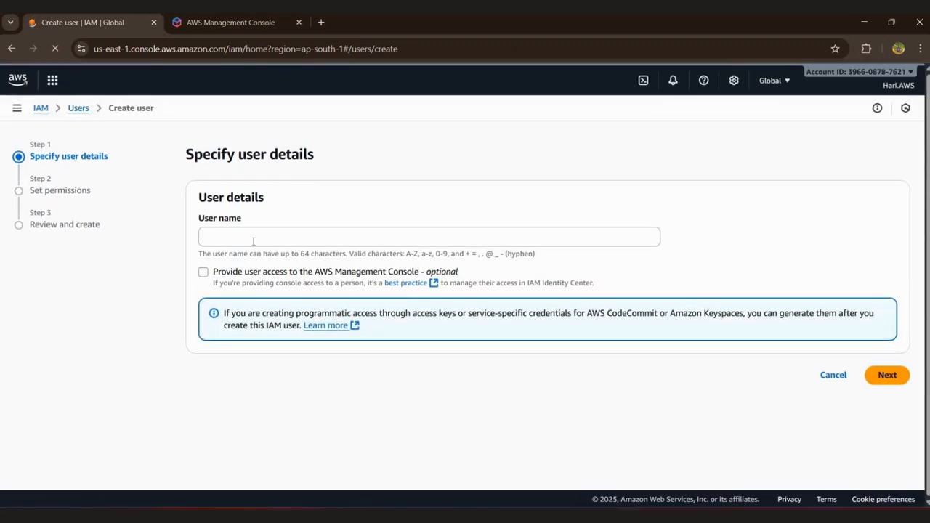
# Go to the IAM user groups and start creating a new group.
pyautogui.click(42, 108)
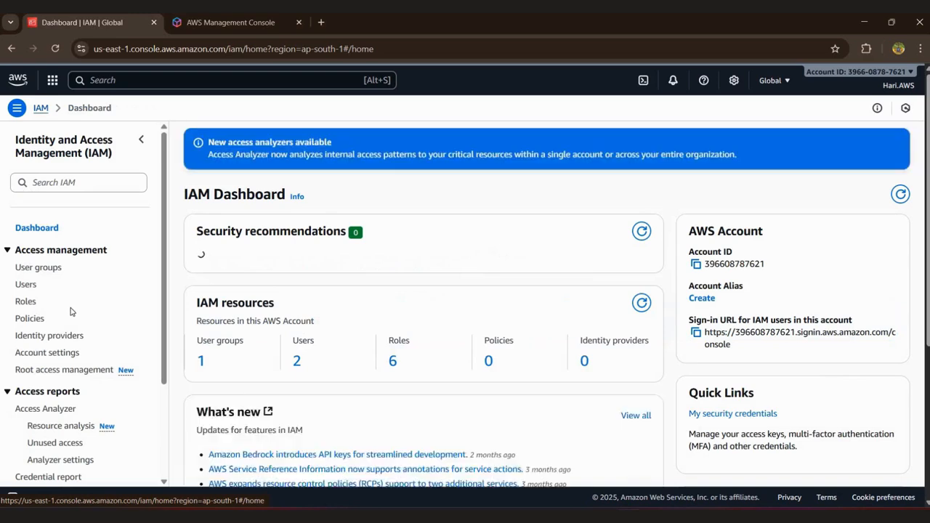
pyautogui.click(47, 268)
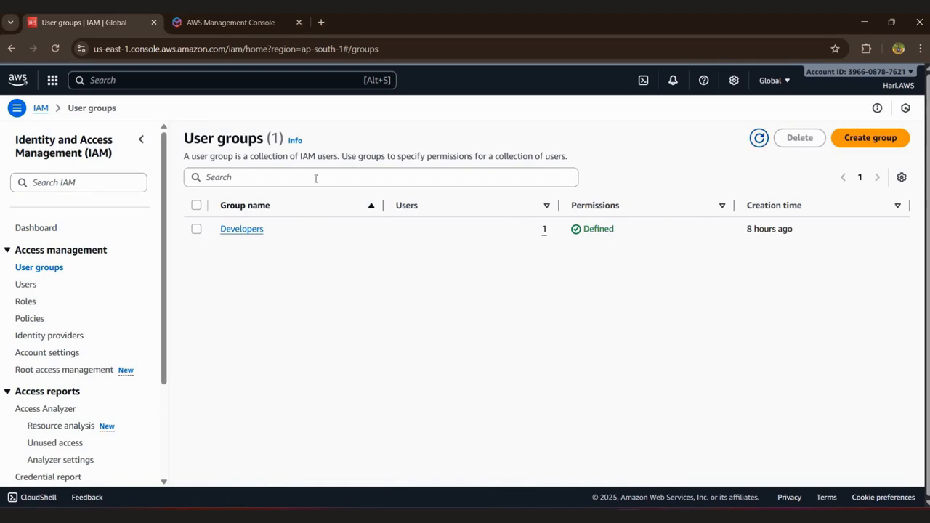
pyautogui.click(868, 147)
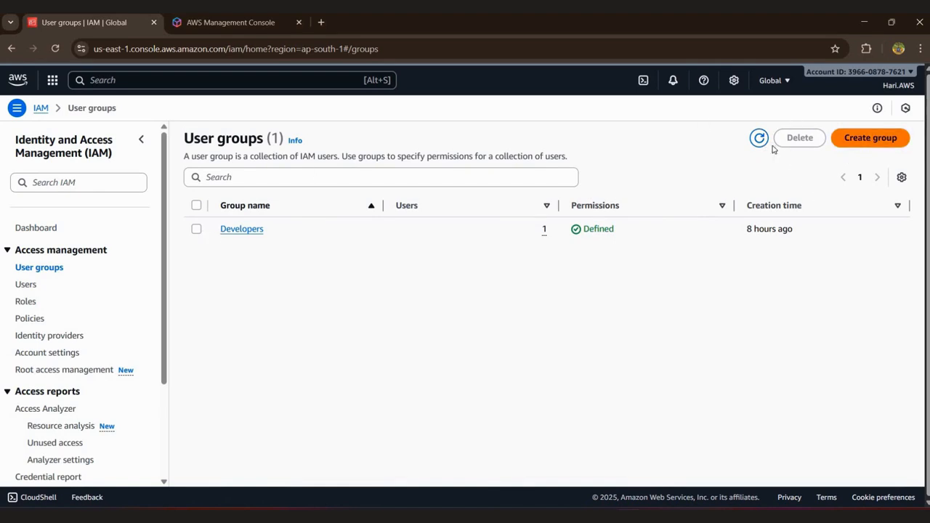
# Name the new user group "Front-end developers-1".
pyautogui.click(291, 227)
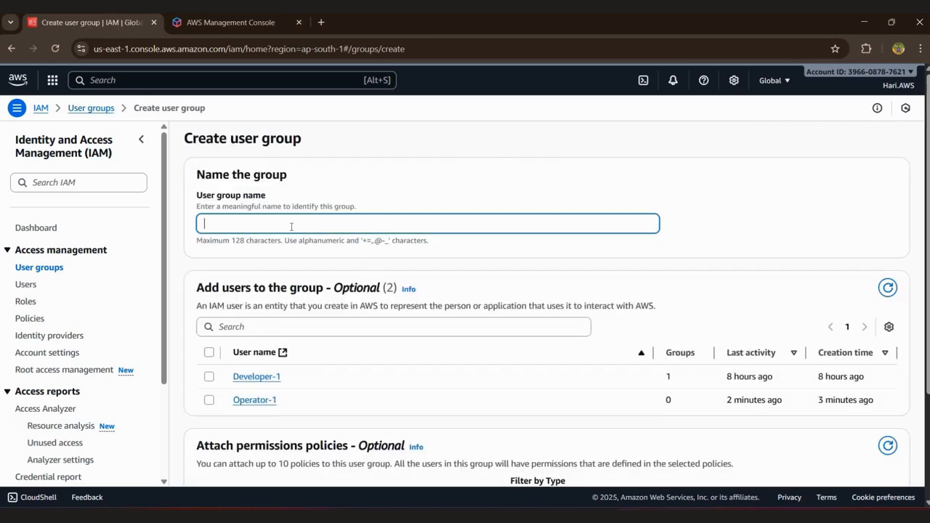
pyautogui.write('dev')
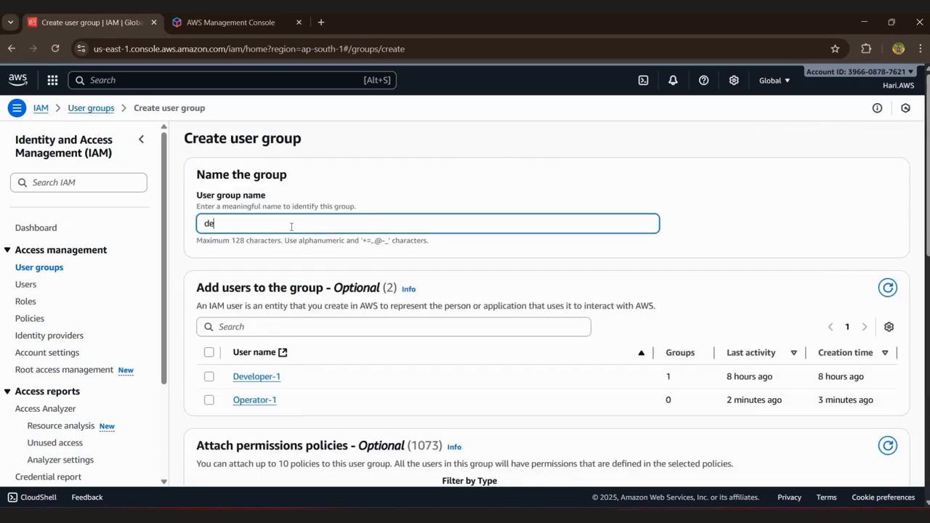
pyautogui.press('BackSpace')
pyautogui.press('BackSpace')
pyautogui.write('Front-end ')
pyautogui.write('-1')
pyautogui.click(246, 223)
pyautogui.write('developr')
pyautogui.press('BackSpace')
pyautogui.write('ers')
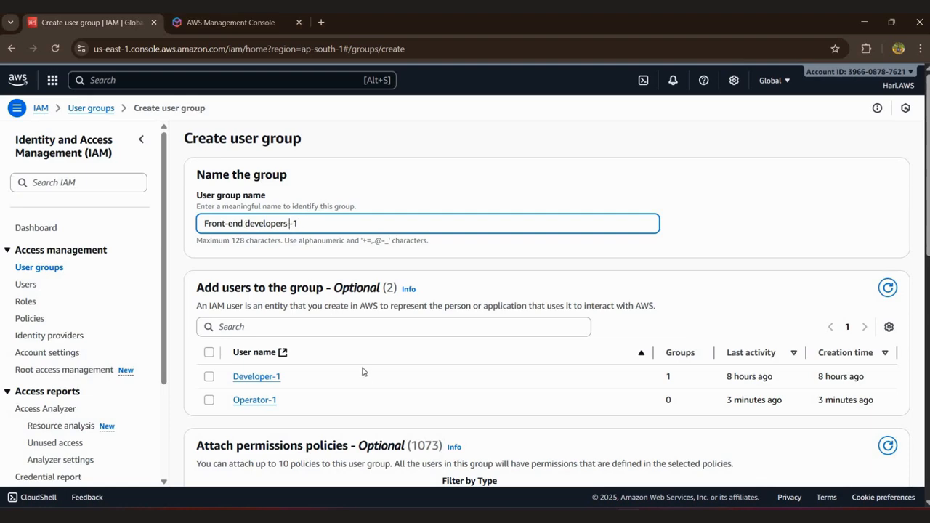
# Find the s3 policies, attach AmazonS3ReadOnlyAccess to the new group and submit the group for creation.
pyautogui.scroll(-4, 366, 374)
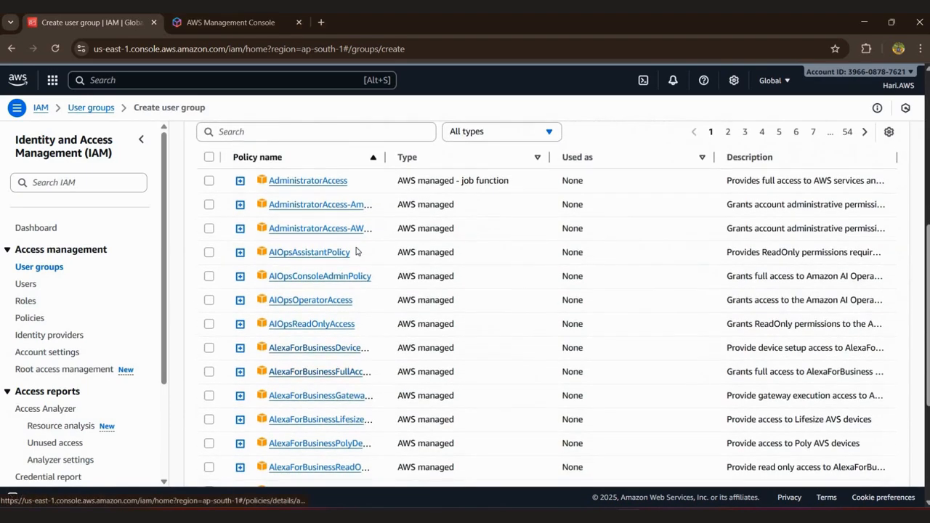
pyautogui.scroll(1, 239, 286)
pyautogui.click(240, 285)
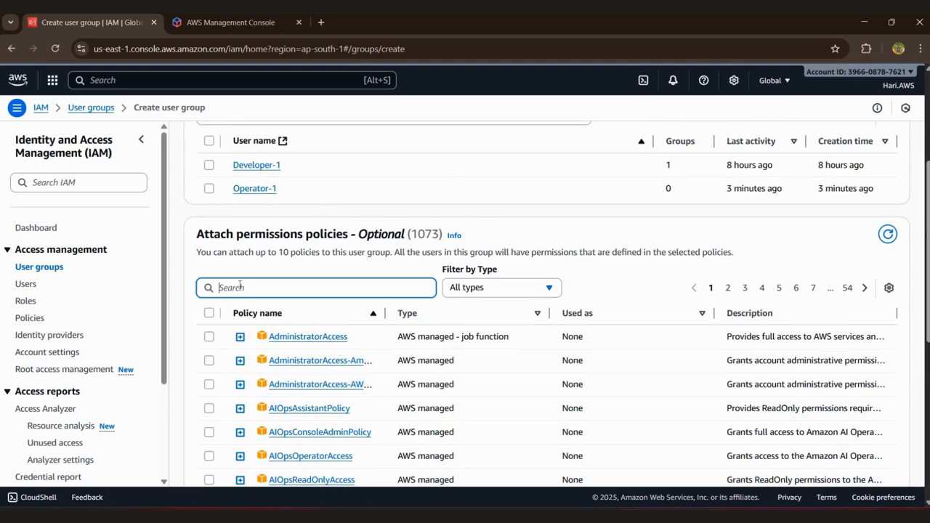
pyautogui.write('s3')
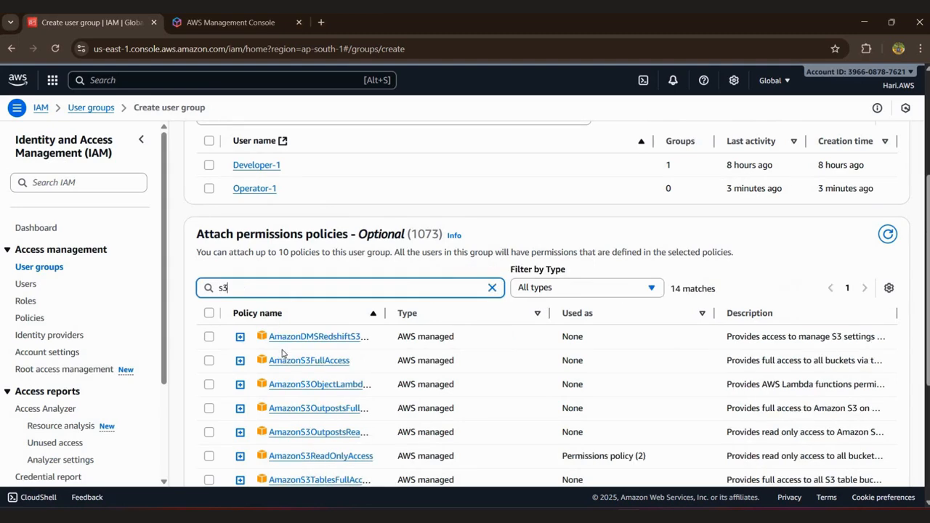
pyautogui.scroll(-2, 284, 353)
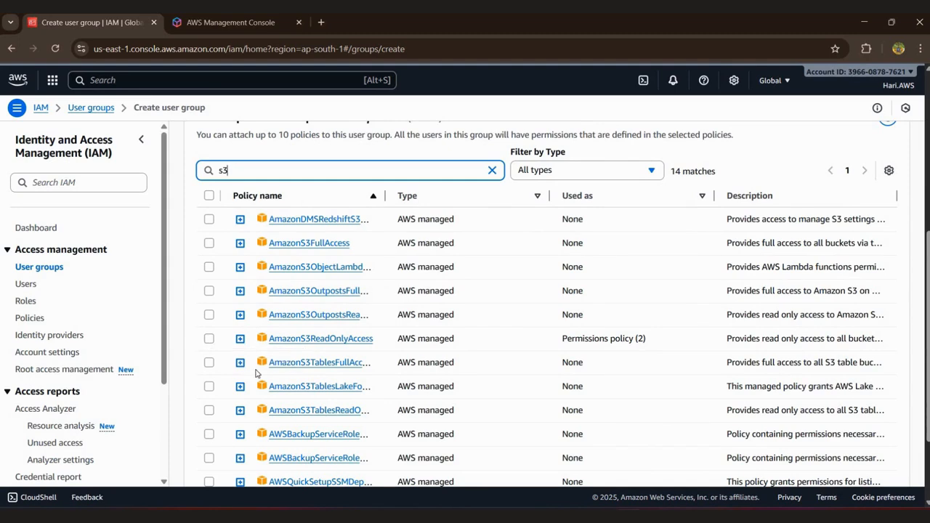
pyautogui.scroll(-1, 256, 373)
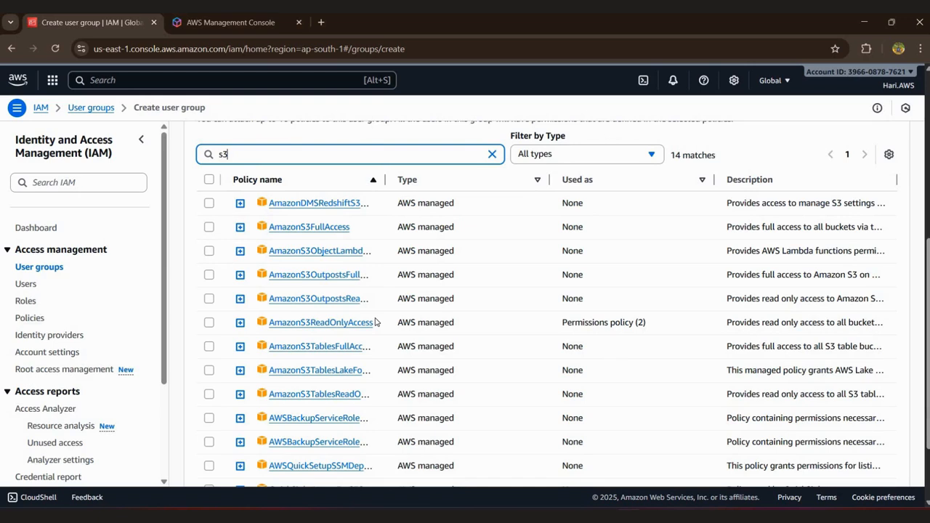
pyautogui.scroll(-1, 248, 237)
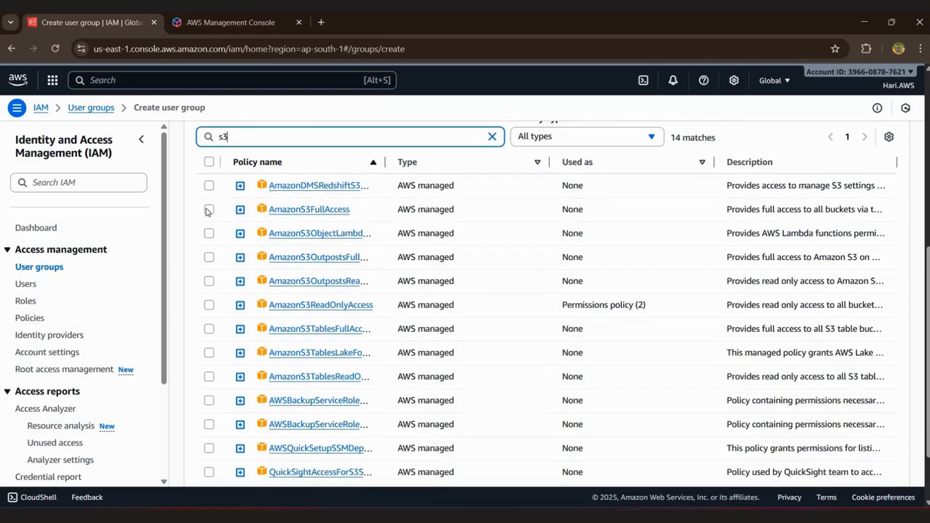
pyautogui.click(209, 306)
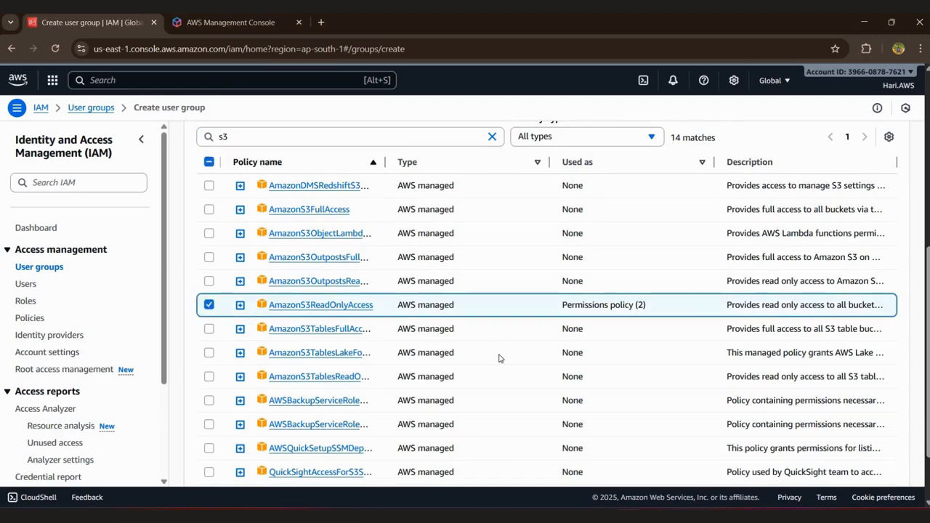
pyautogui.scroll(-2, 498, 357)
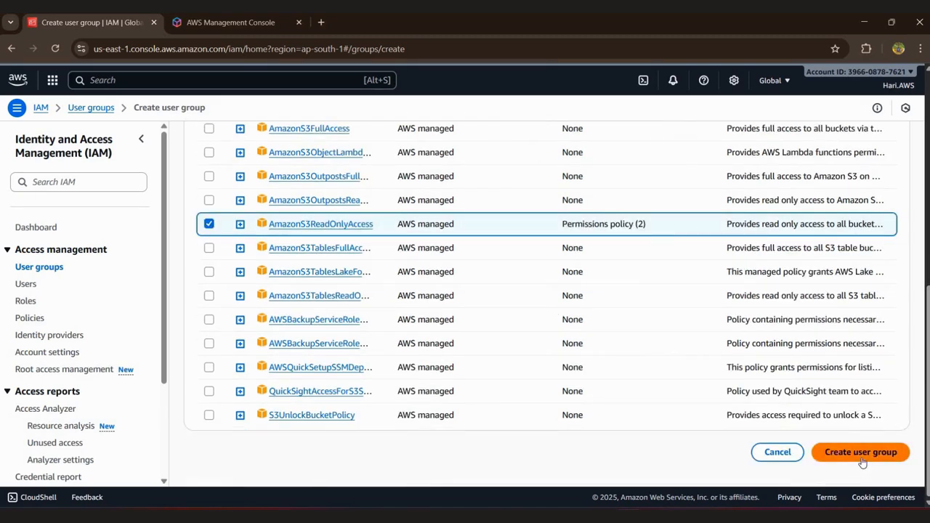
pyautogui.click(860, 453)
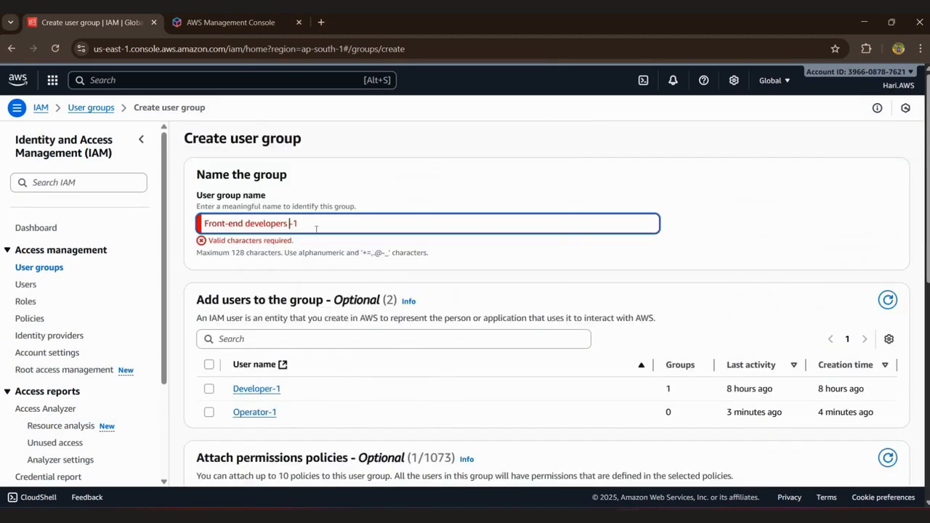
# Change the user group name to "Frontend-developers".
pyautogui.press('BackSpace')
pyautogui.press('BackSpace')
pyautogui.press('BackSpace')
pyautogui.press('BackSpace')
pyautogui.press('BackSpace')
pyautogui.press('BackSpace')
pyautogui.press('BackSpace')
pyautogui.press('BackSpace')
pyautogui.press('BackSpace')
pyautogui.press('BackSpace')
pyautogui.press('BackSpace')
pyautogui.press('BackSpace')
pyautogui.press('BackSpace')
pyautogui.press('BackSpace')
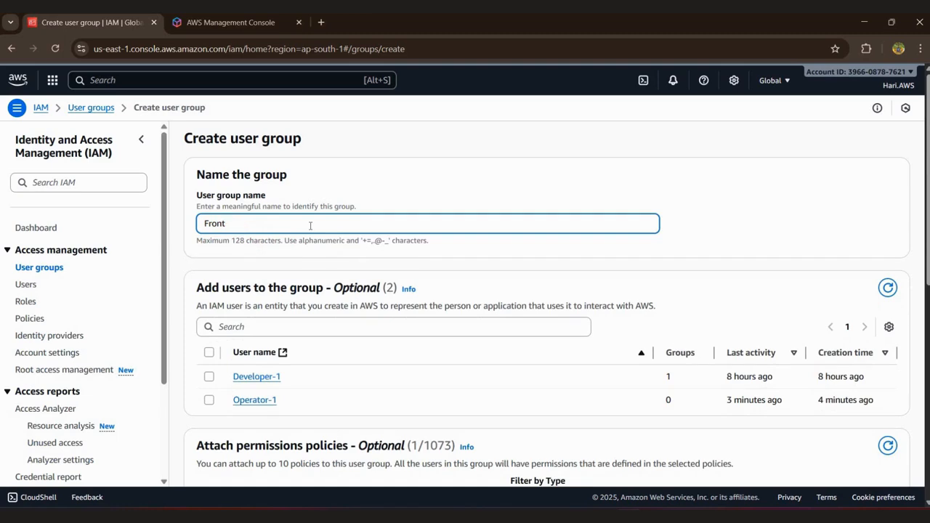
pyautogui.write('e')
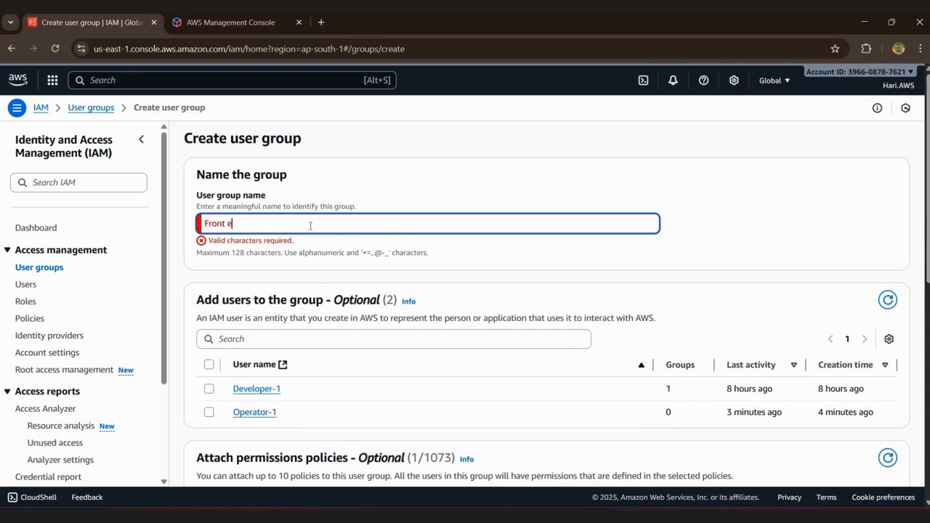
pyautogui.press('BackSpace')
pyautogui.press('BackSpace')
pyautogui.write('e')
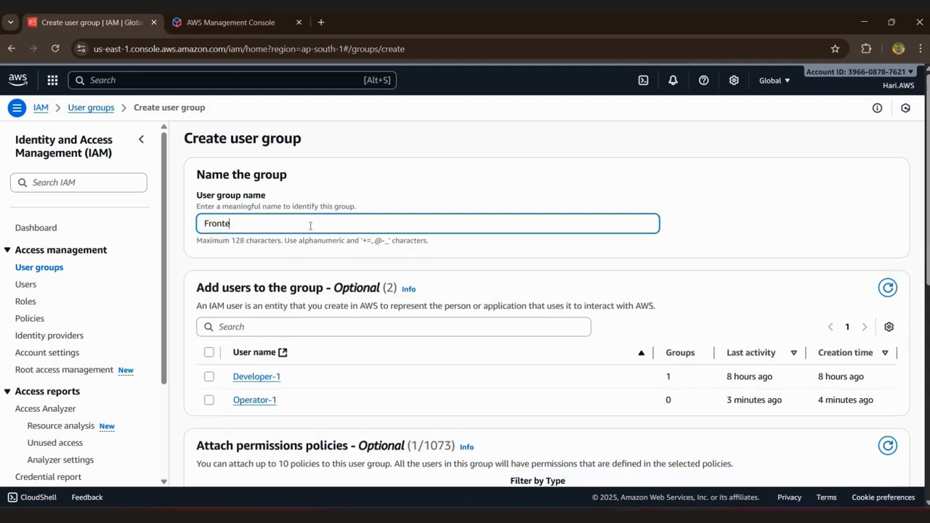
pyautogui.write('nd')
pyautogui.write('opers')
# Create the Frontend-developers group with the selected AmazonS3ReadOnlyAccess policy.
pyautogui.scroll(-5, 640, 312)
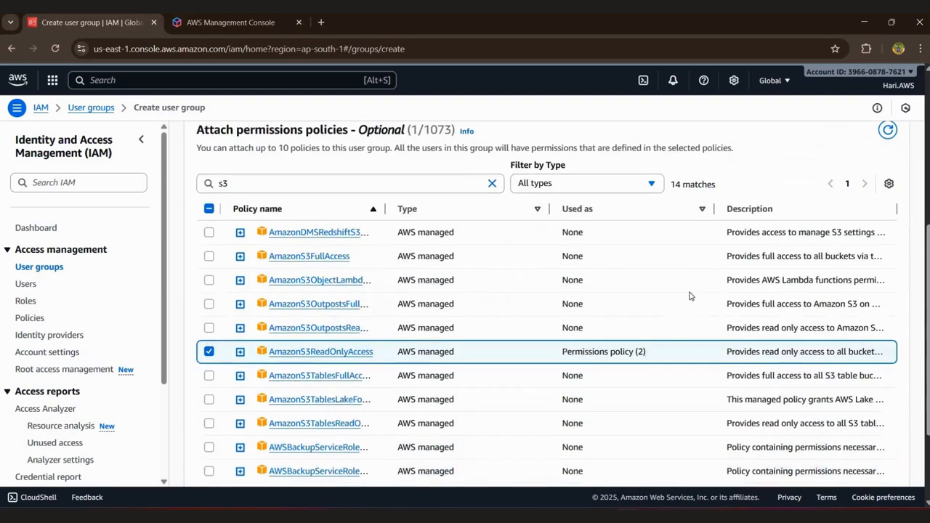
pyautogui.scroll(-2, 919, 460)
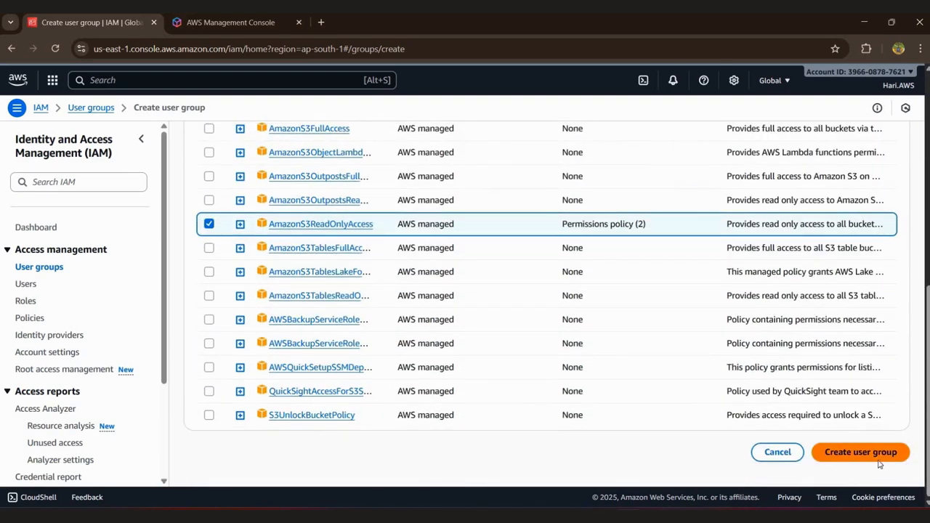
pyautogui.click(861, 452)
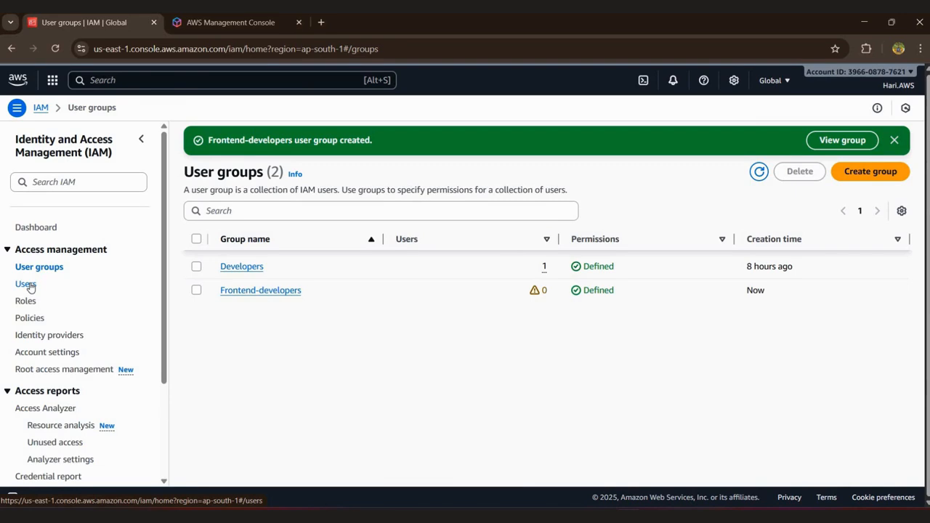
# Go to the IAM users, start creating a new user and name it "Frontend-developer".
pyautogui.click(30, 288)
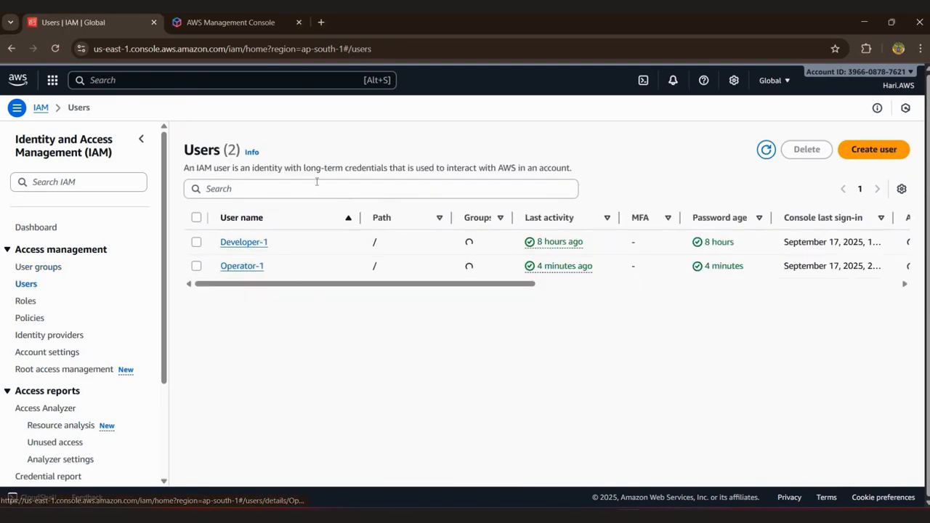
pyautogui.click(309, 186)
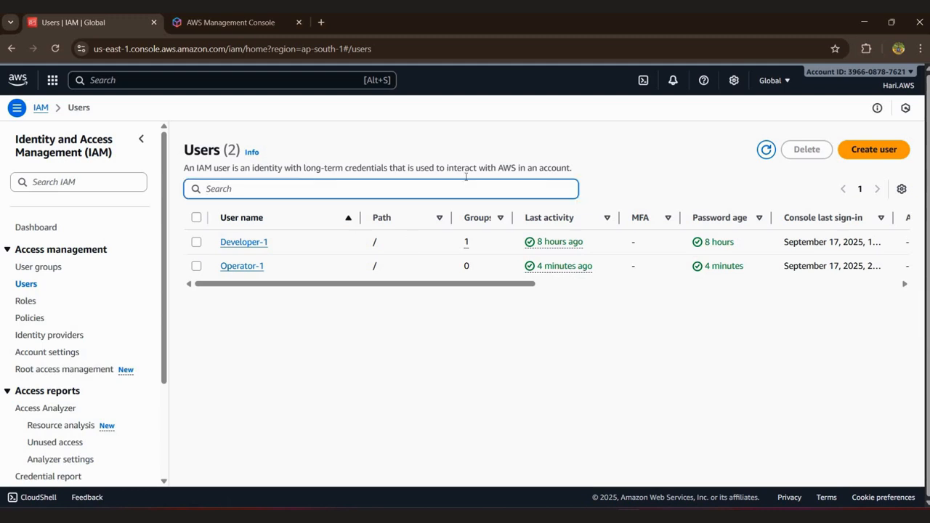
pyautogui.click(875, 150)
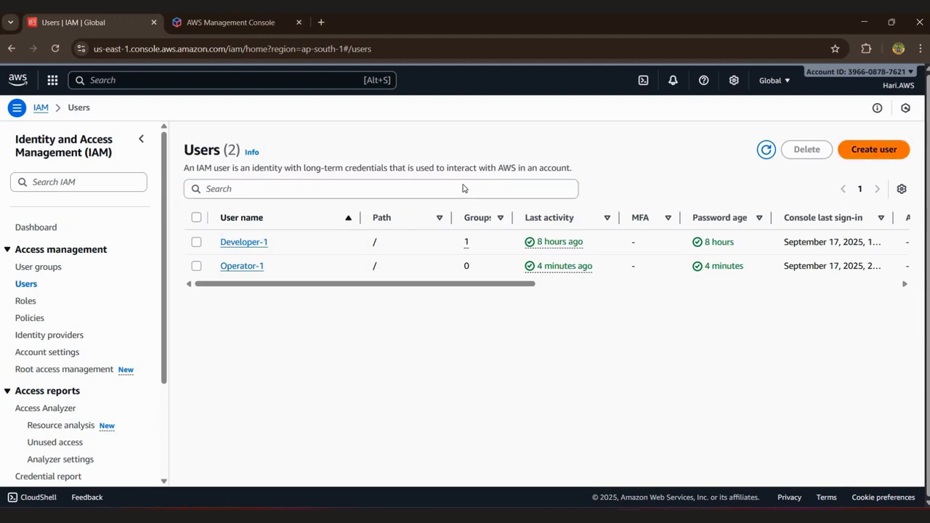
pyautogui.click(307, 240)
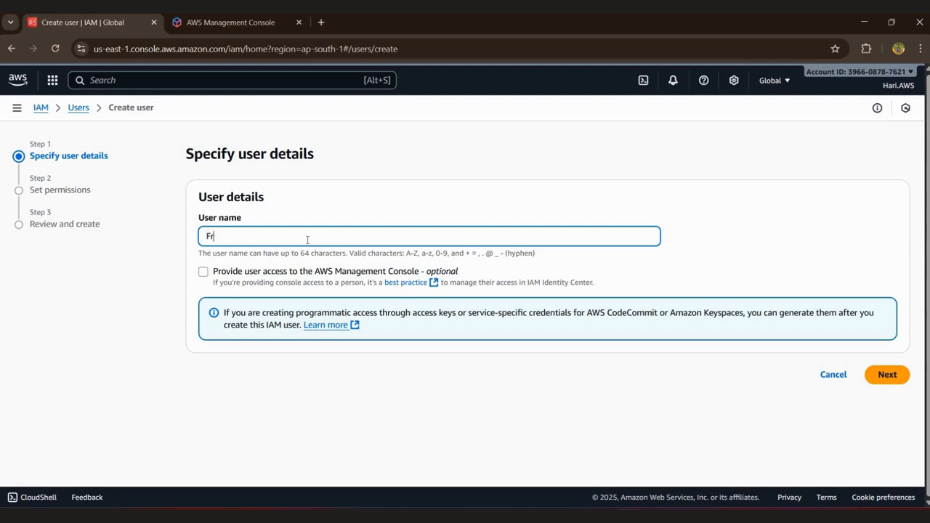
pyautogui.write('ontend-developer')
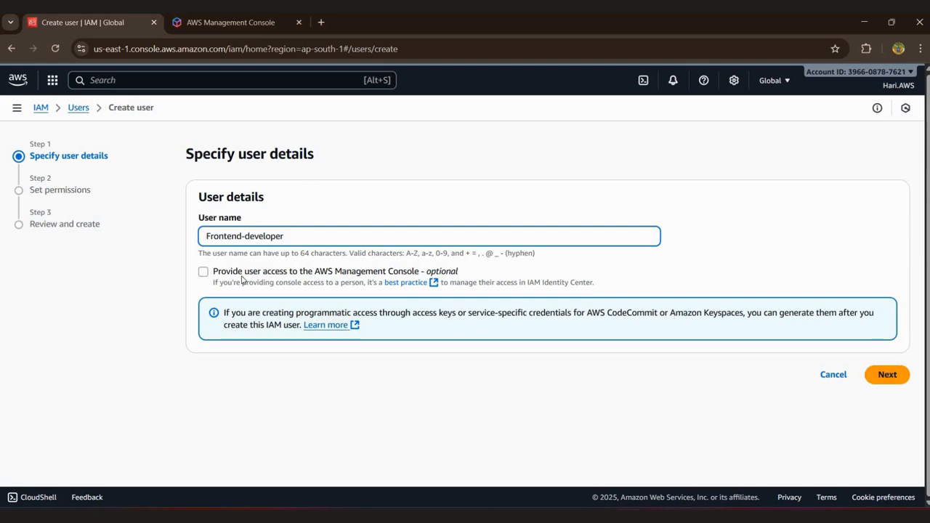
# Give the user access to the AWS Management Console and choose to create an IAM user.
pyautogui.click(207, 282)
pyautogui.click(203, 271)
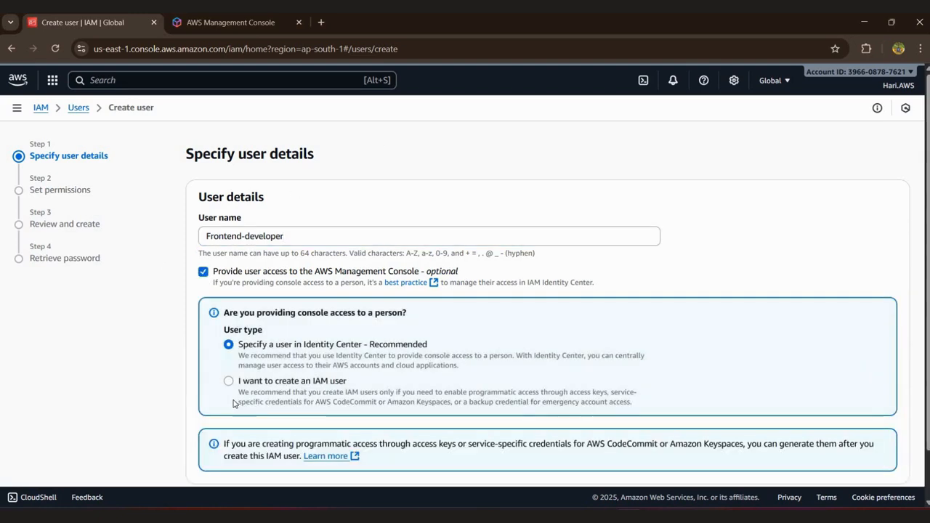
pyautogui.click(228, 382)
# Choose a custom console password, fill in the user's password and show it in plain text.
pyautogui.scroll(-2, 229, 385)
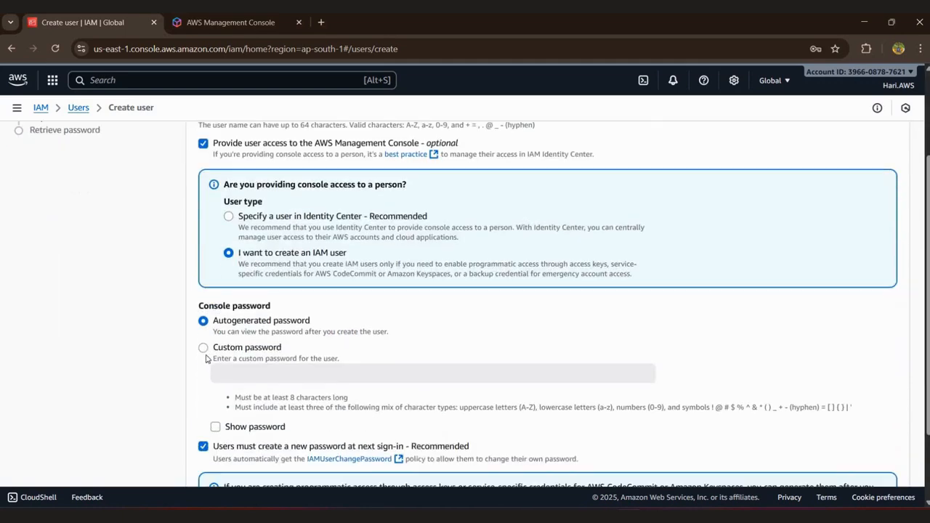
pyautogui.click(234, 360)
pyautogui.click(241, 370)
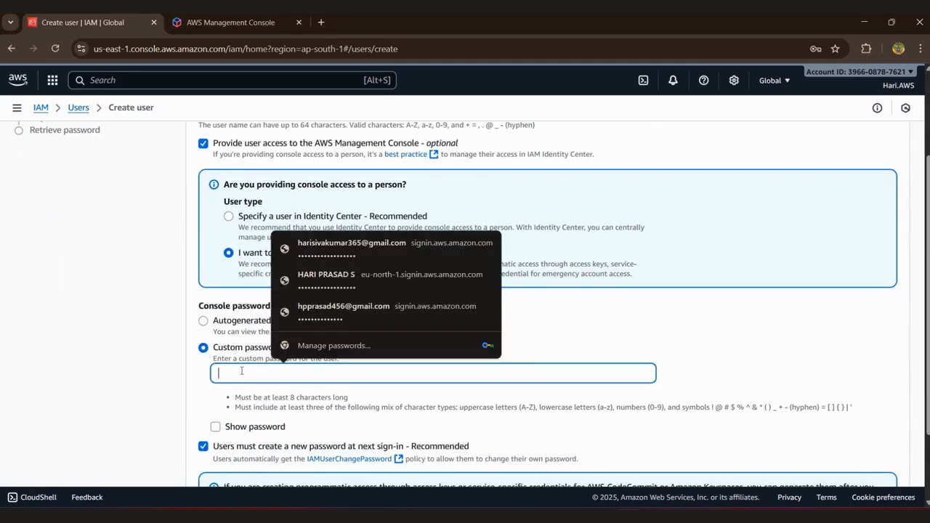
pyautogui.write('••••••••')
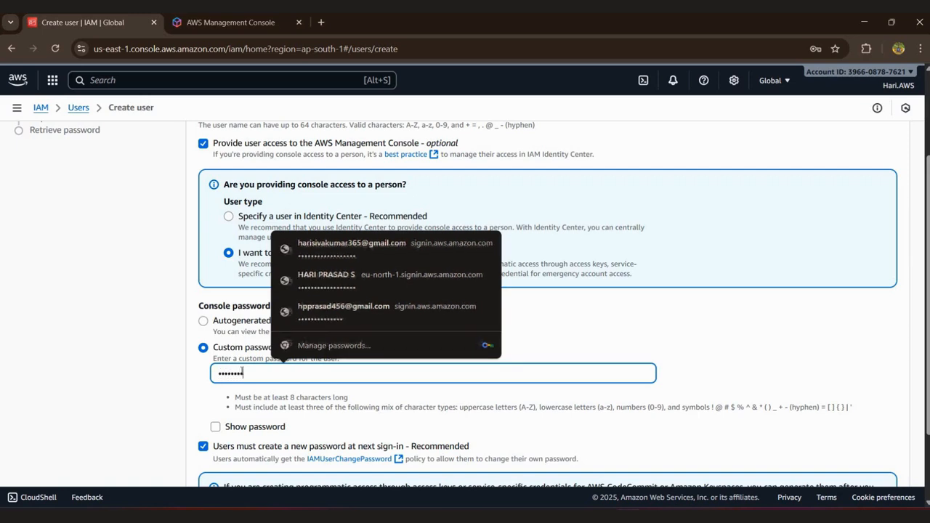
pyautogui.write('•••••')
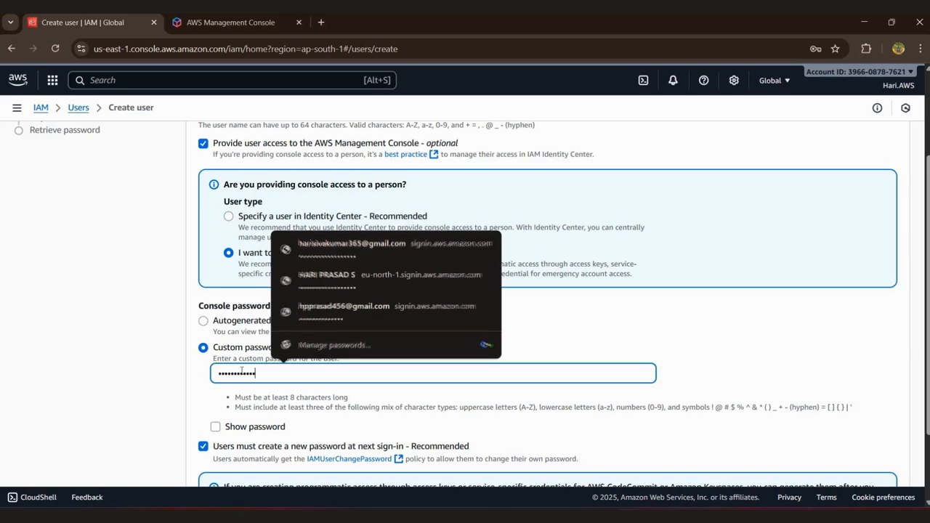
pyautogui.scroll(-1, 229, 407)
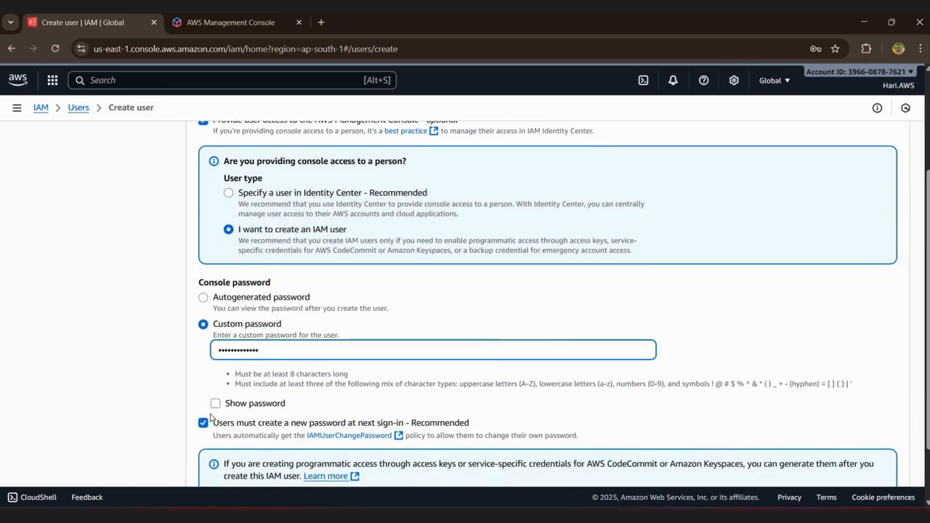
pyautogui.click(215, 405)
# Remove the requirement to create a new password at next sign-in and continue to the permissions.
pyautogui.click(205, 422)
pyautogui.scroll(-1, 778, 443)
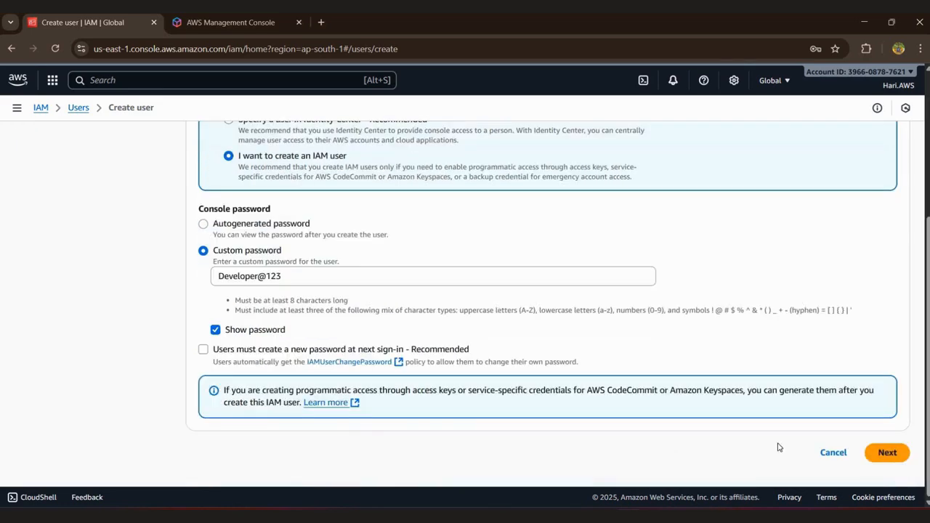
pyautogui.click(887, 452)
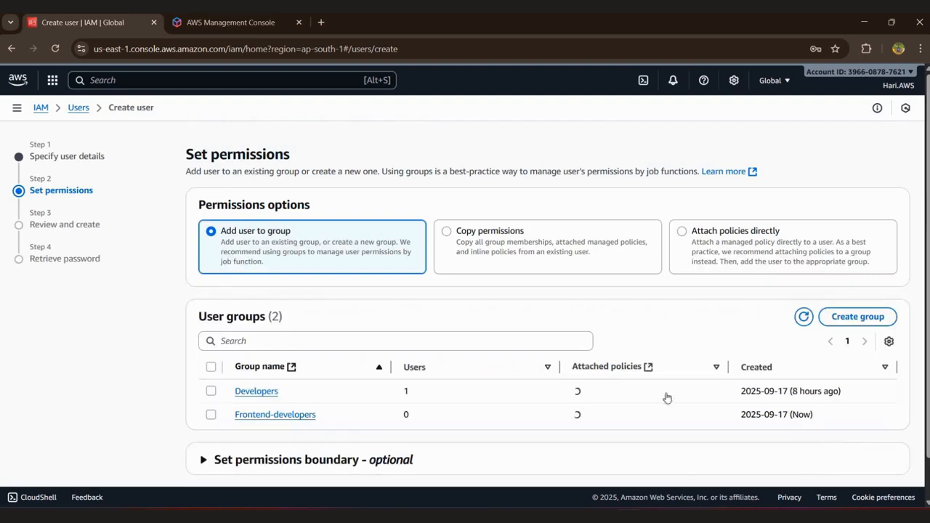
# Continue to the review page without assigning the user to any of the listed groups.
pyautogui.scroll(-1, 327, 408)
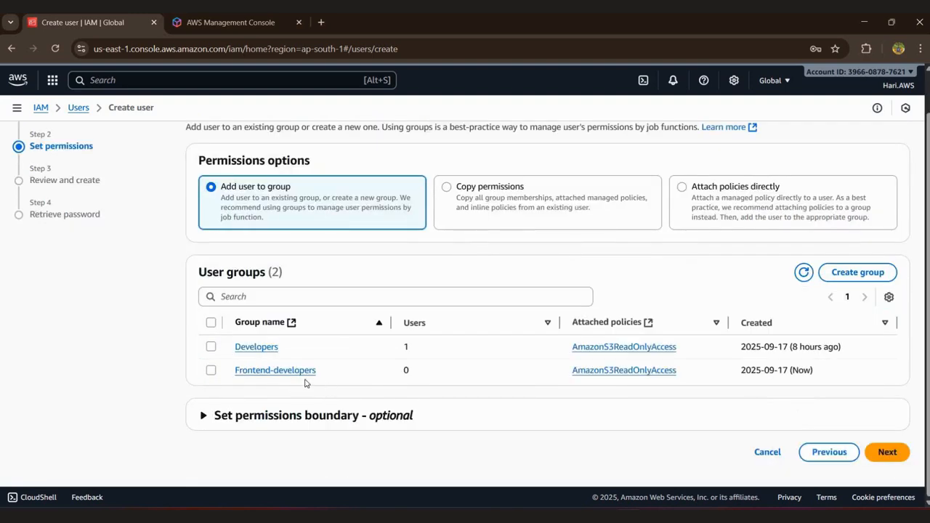
pyautogui.scroll(1, 487, 357)
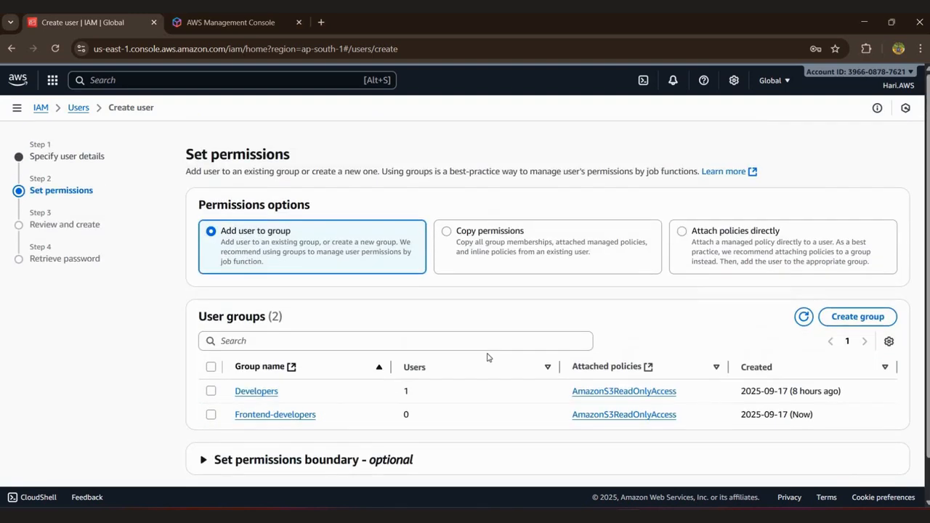
pyautogui.scroll(-1, 488, 357)
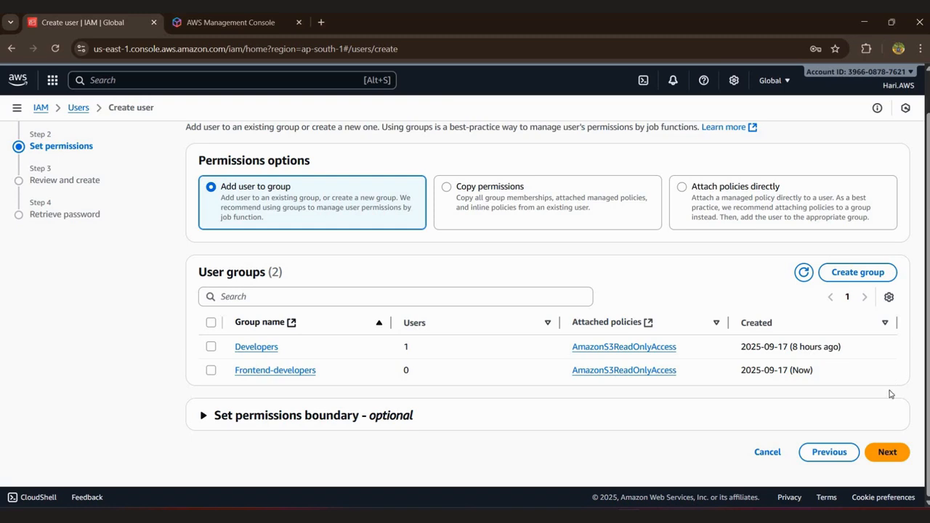
pyautogui.click(874, 457)
# Check the details on the review page and create the Frontend-developer user.
pyautogui.scroll(-1, 525, 416)
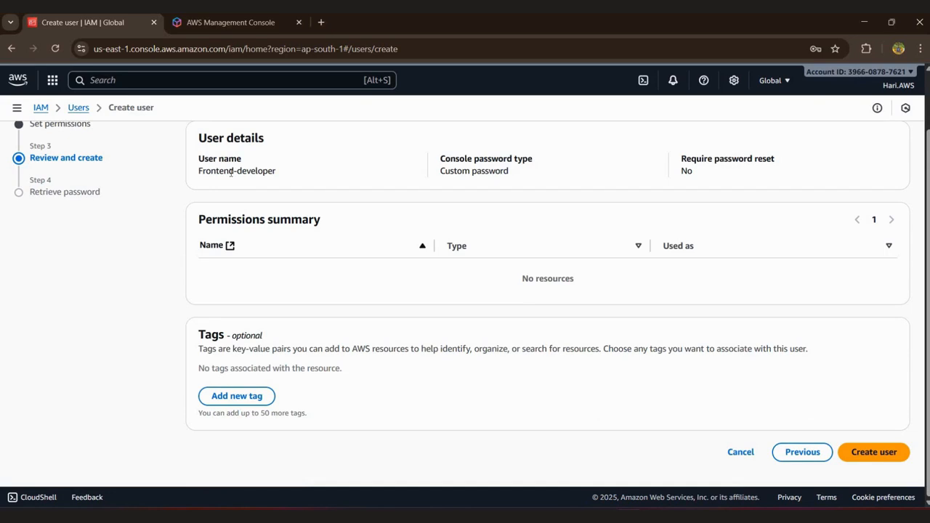
pyautogui.scroll(1, 485, 210)
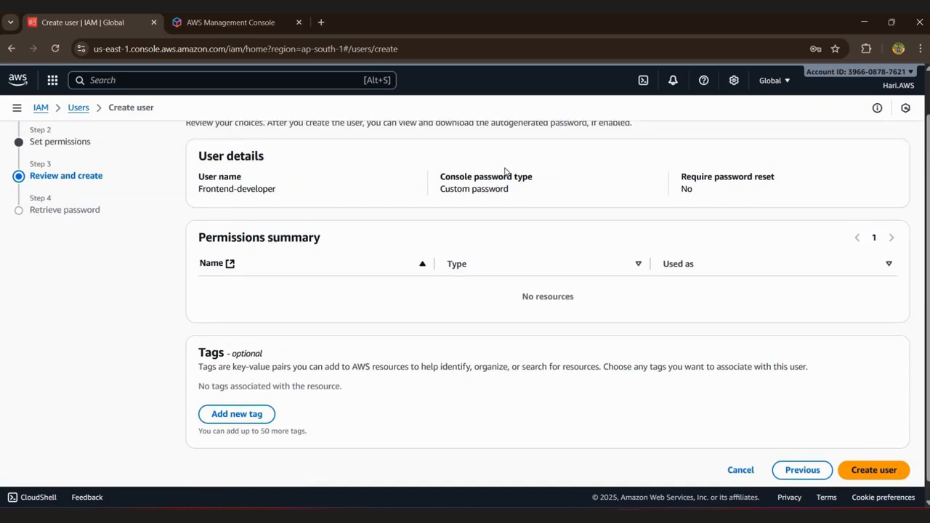
pyautogui.scroll(1, 735, 243)
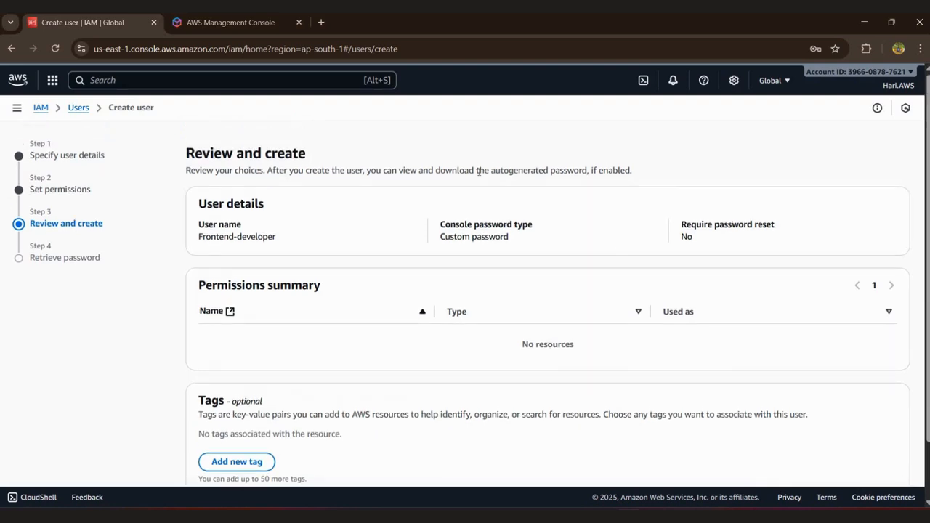
pyautogui.scroll(-2, 635, 287)
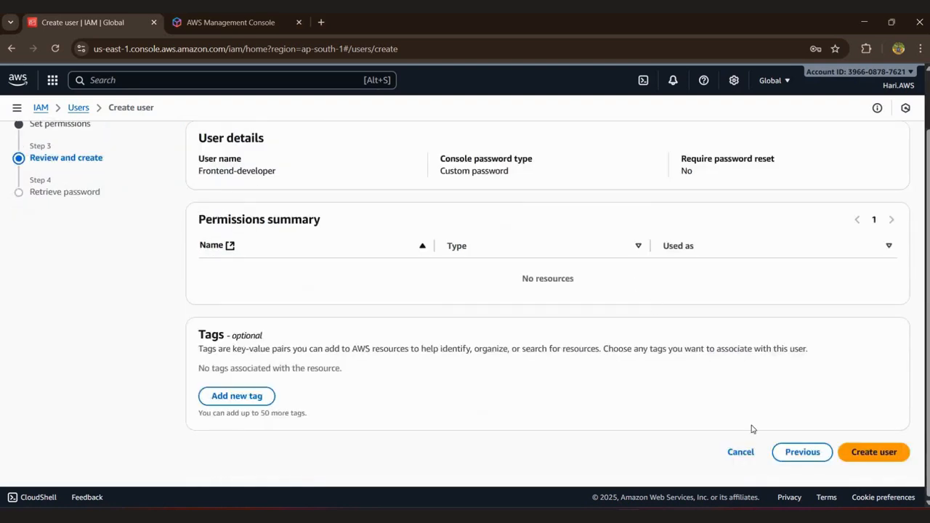
pyautogui.click(876, 452)
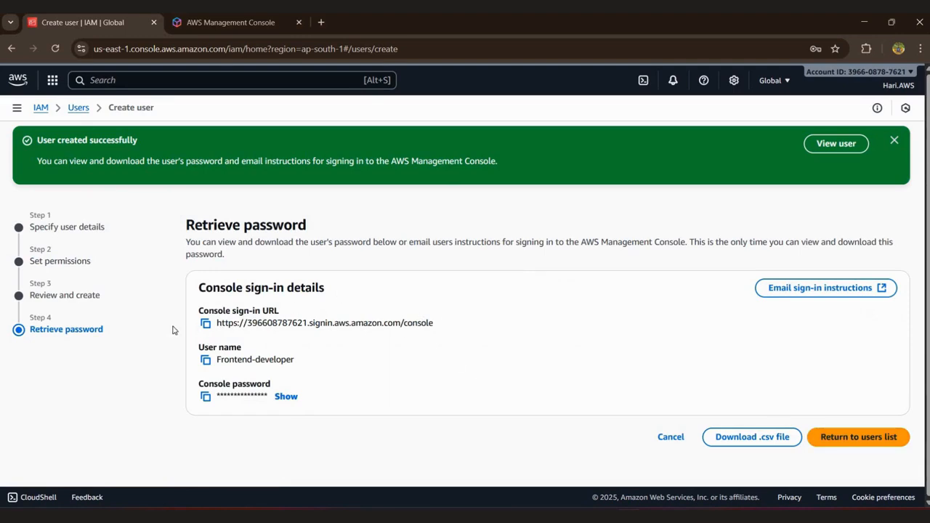
# Copy the new user's console sign-in URL and open it in a new browser tab.
pyautogui.click(205, 324)
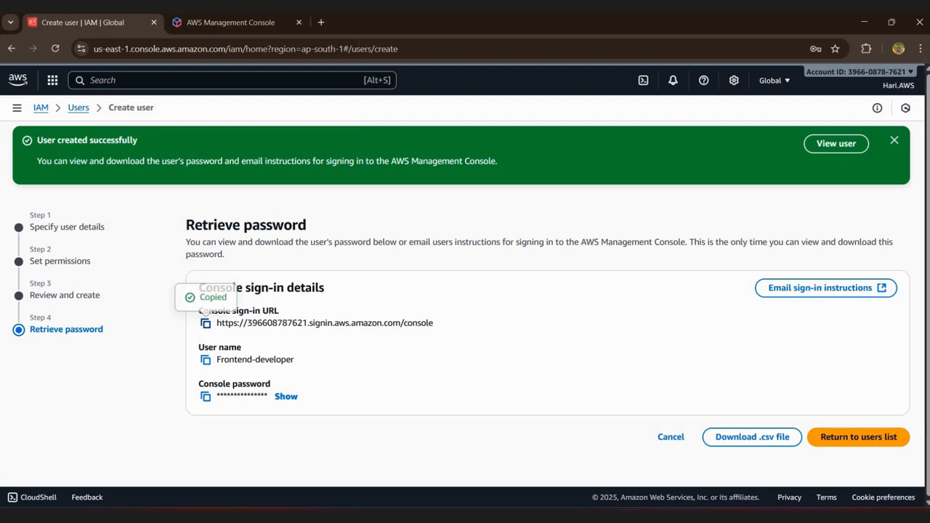
pyautogui.click(320, 23)
pyautogui.hotkey('ctrl', 'v')
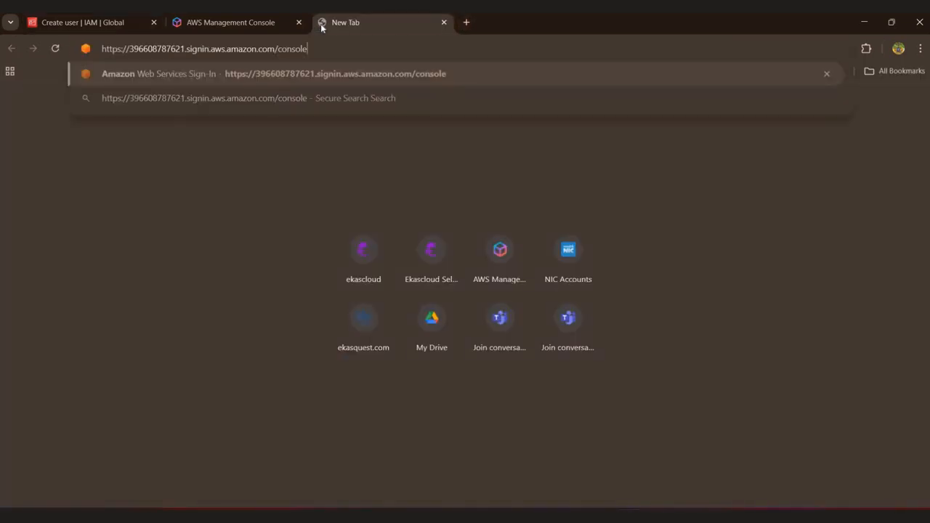
pyautogui.press('Return')
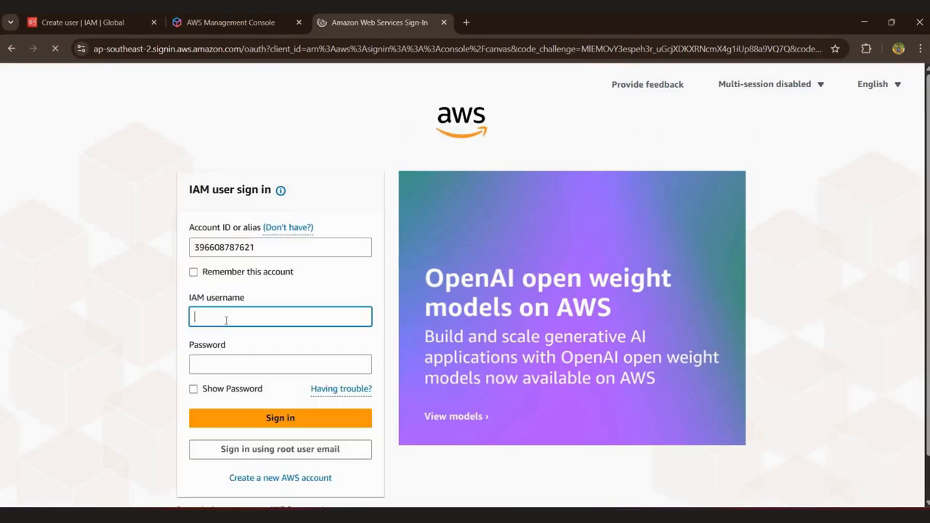
# Enter Frontend-developer as the IAM username on the sign-in page.
pyautogui.click(226, 320)
pyautogui.write('F')
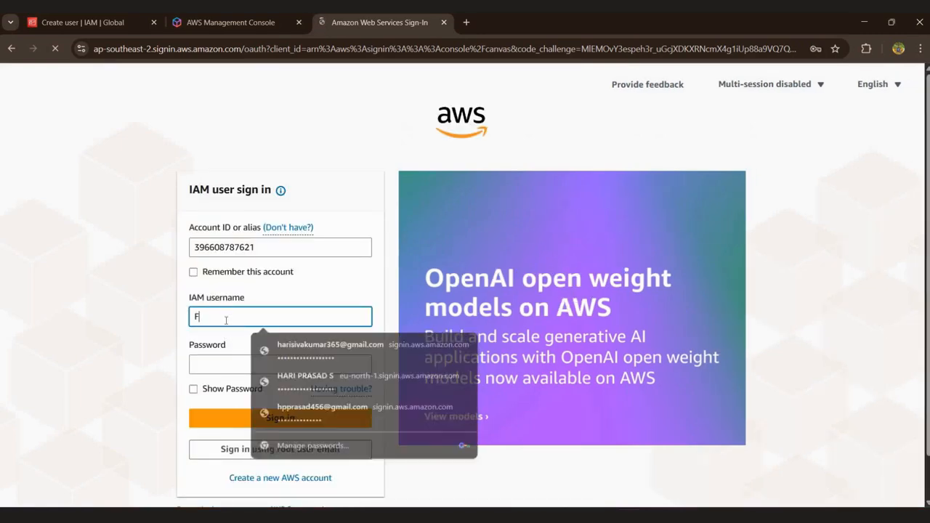
pyautogui.write('ront')
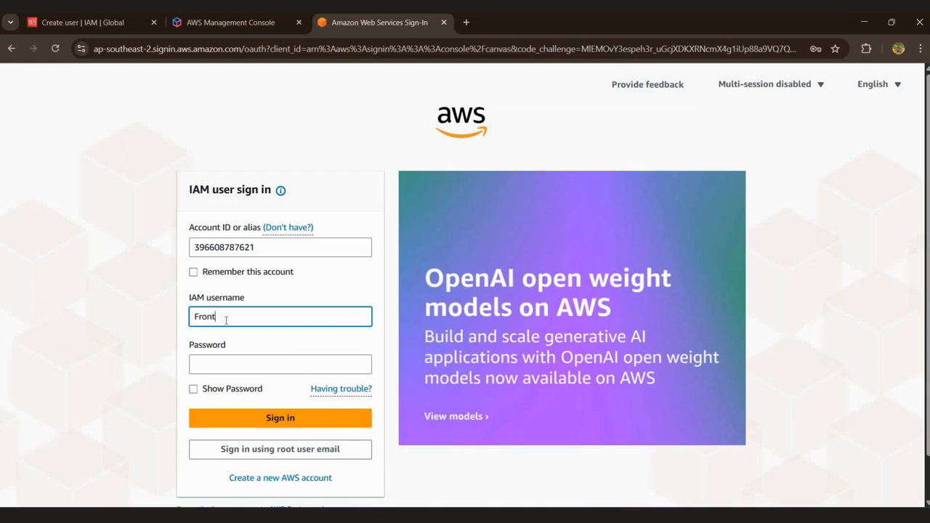
pyautogui.write('r')
pyautogui.write('end')
pyautogui.write('-deve')
pyautogui.write('lop')
pyautogui.write('oper')
# Fill in the user's password, show it in plain text and try to sign in as Frontend-developer.
pyautogui.click(260, 357)
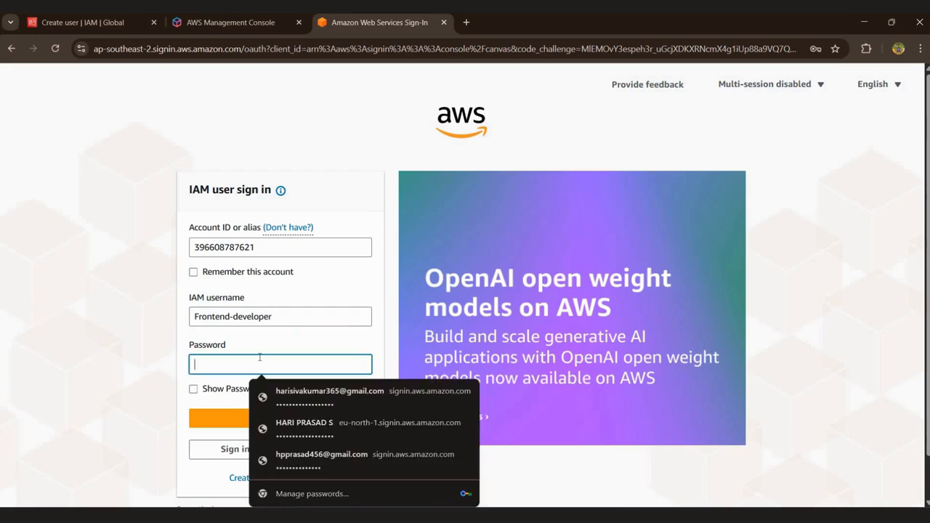
pyautogui.write('••••••••')
pyautogui.press('BackSpace')
pyautogui.write('•')
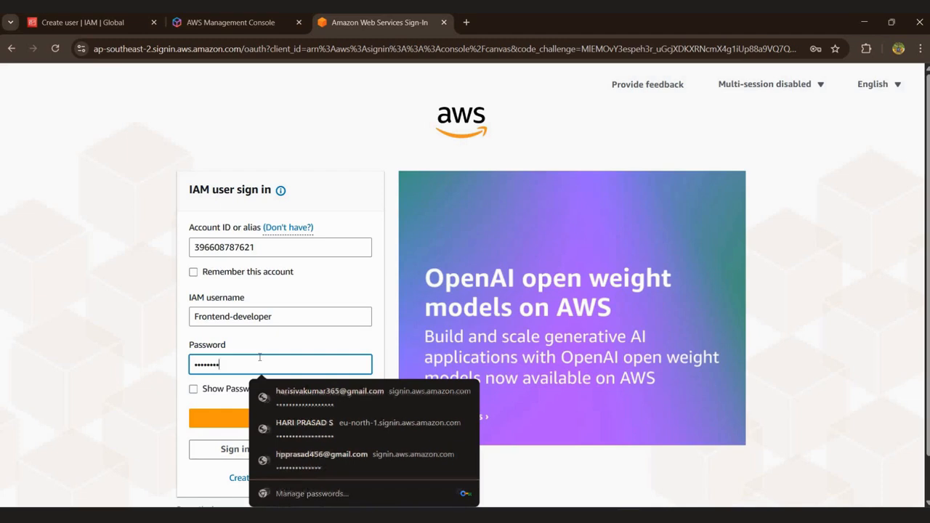
pyautogui.write('•••••')
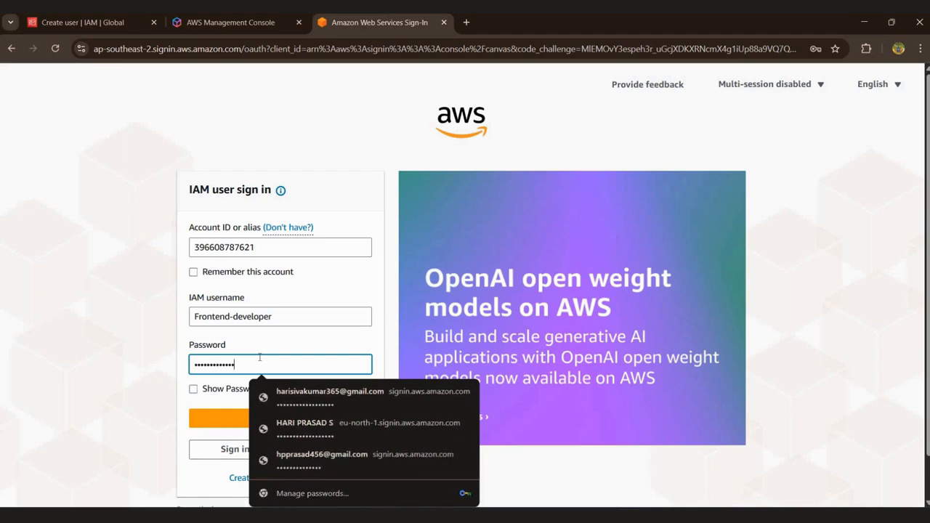
pyautogui.write('••••')
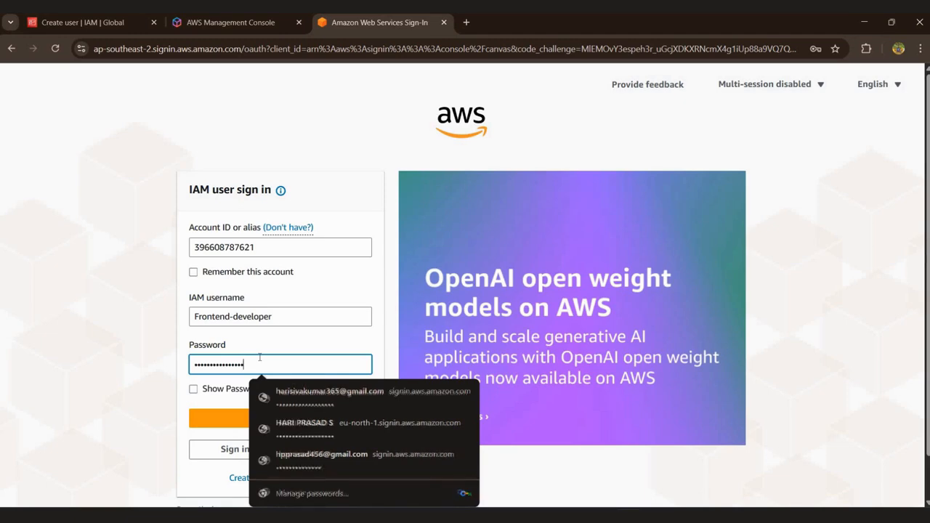
pyautogui.write('•••')
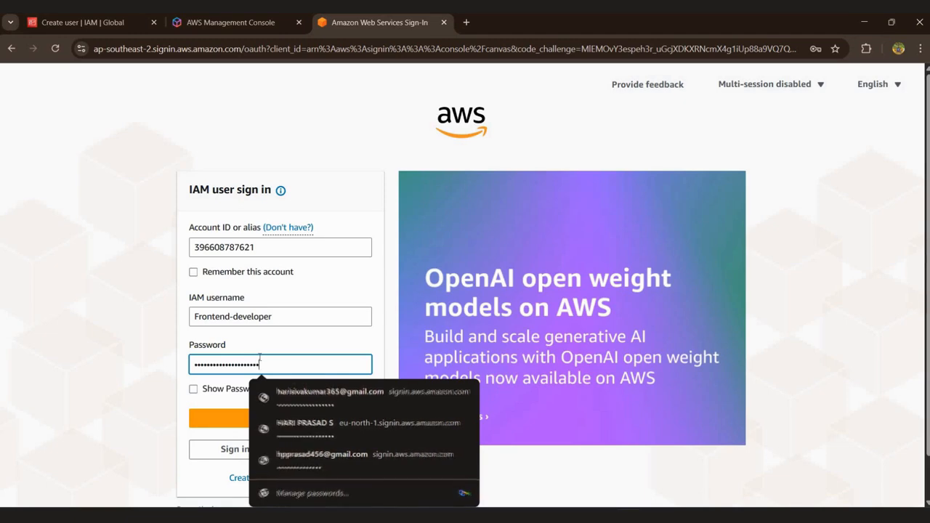
pyautogui.click(191, 391)
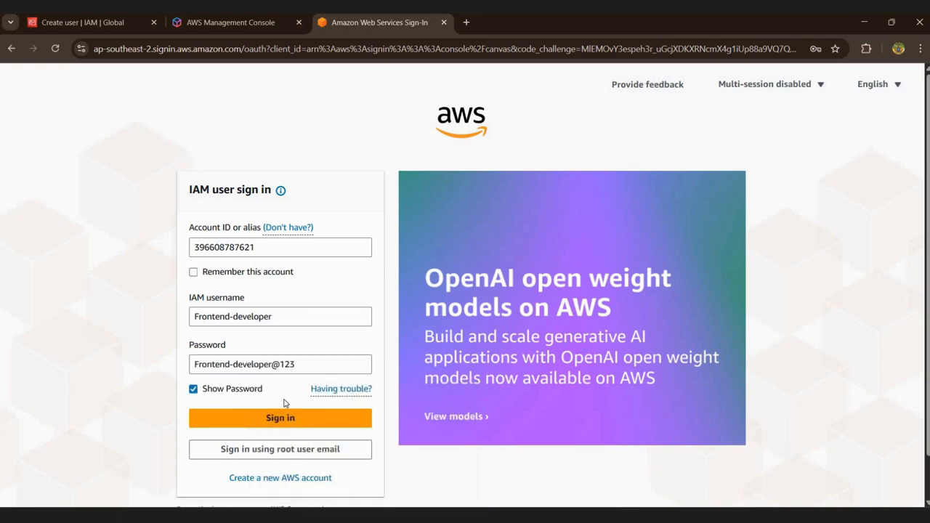
pyautogui.scroll(-1, 270, 399)
pyautogui.click(270, 393)
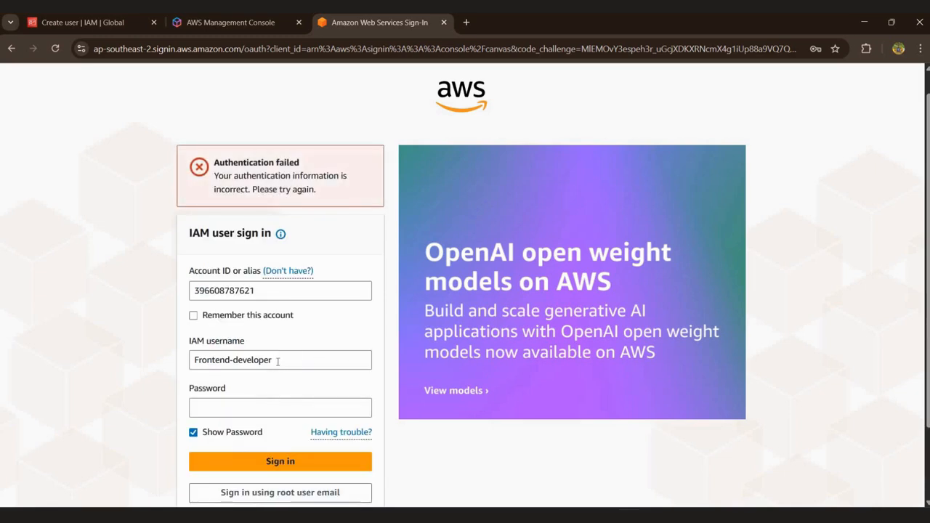
# Fill in the user's password again and retry the sign-in as Frontend-developer.
pyautogui.click(277, 361)
pyautogui.click(224, 407)
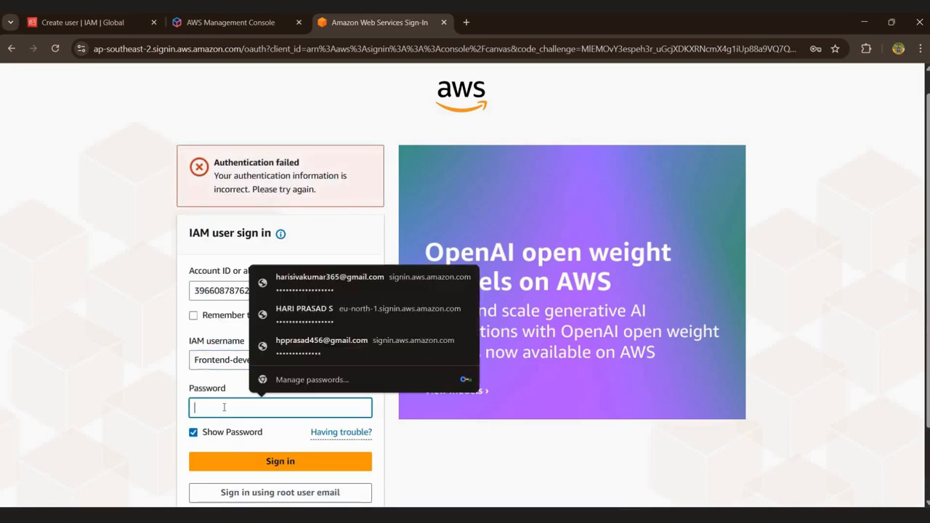
pyautogui.write('Fr')
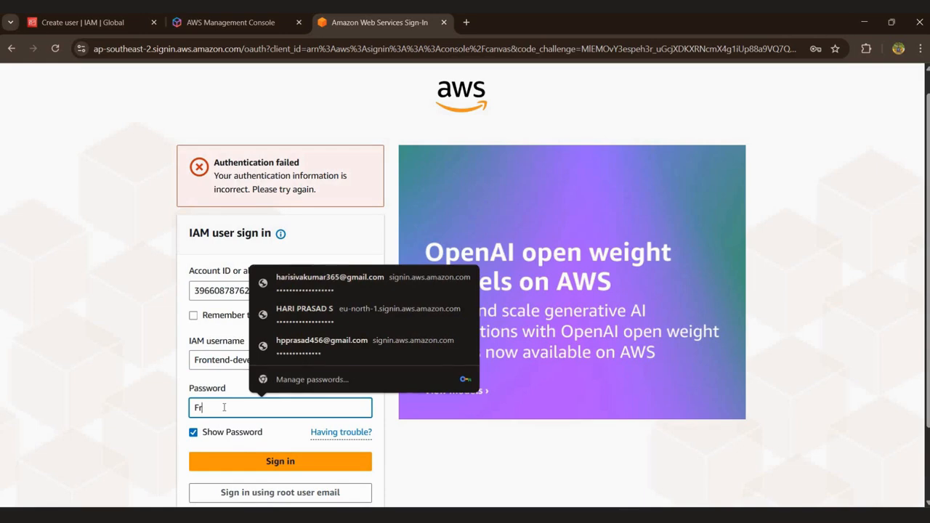
pyautogui.write('onte')
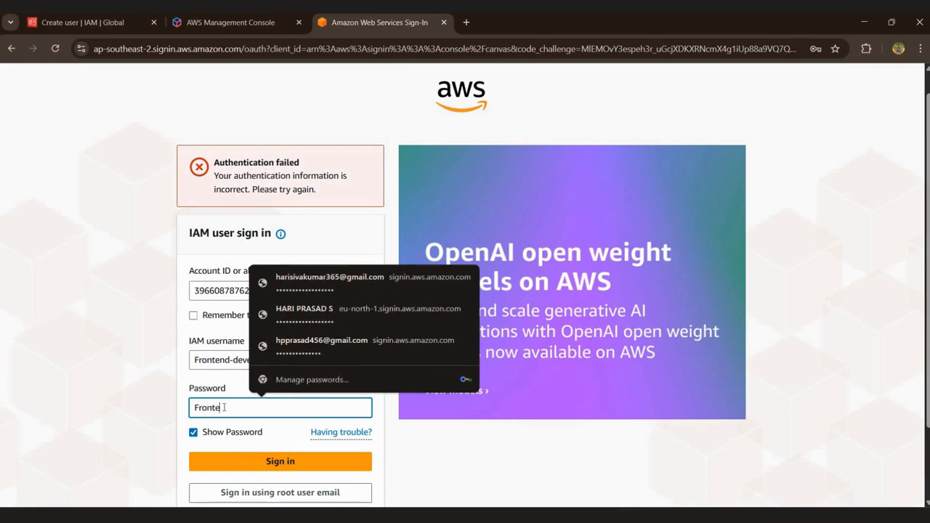
pyautogui.write('nd-developer')
pyautogui.click(280, 472)
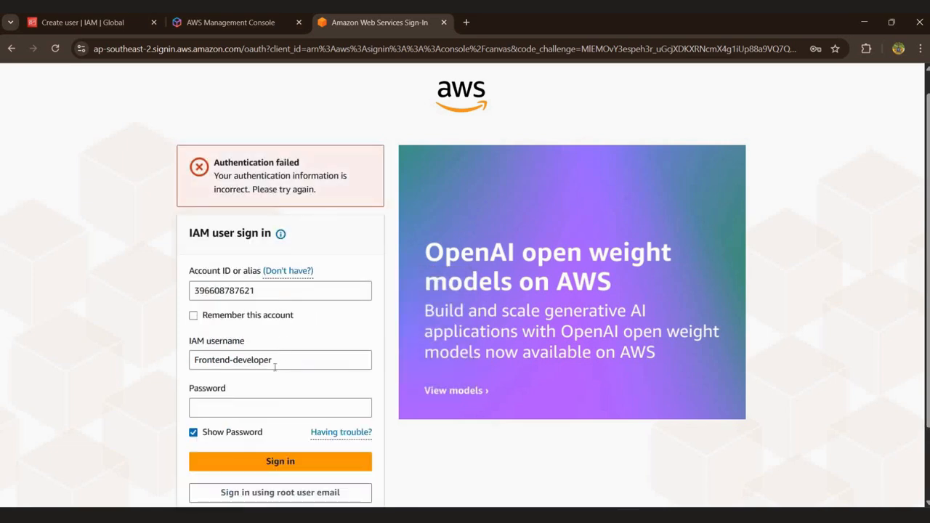
# Change the IAM username to Frontend-developer-1, fill in the account password and try to sign in.
pyautogui.click(275, 367)
pyautogui.write('-1')
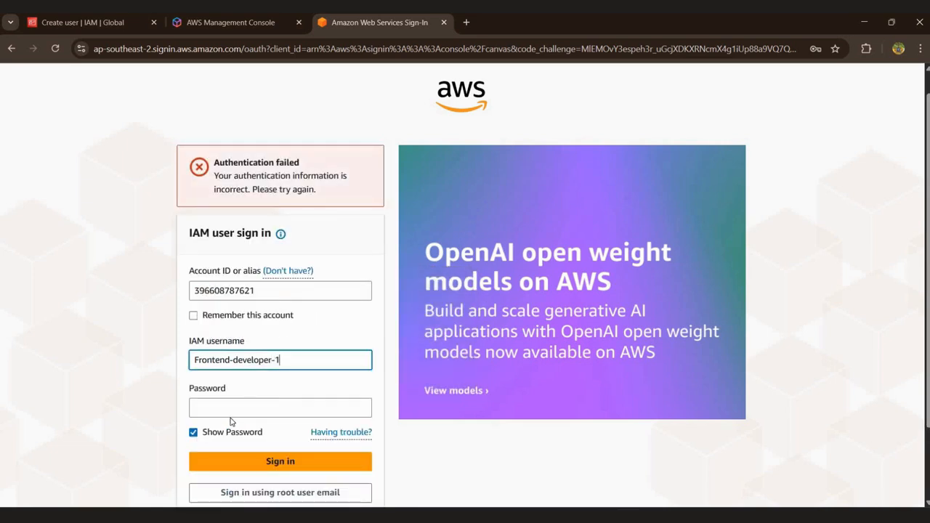
pyautogui.click(236, 408)
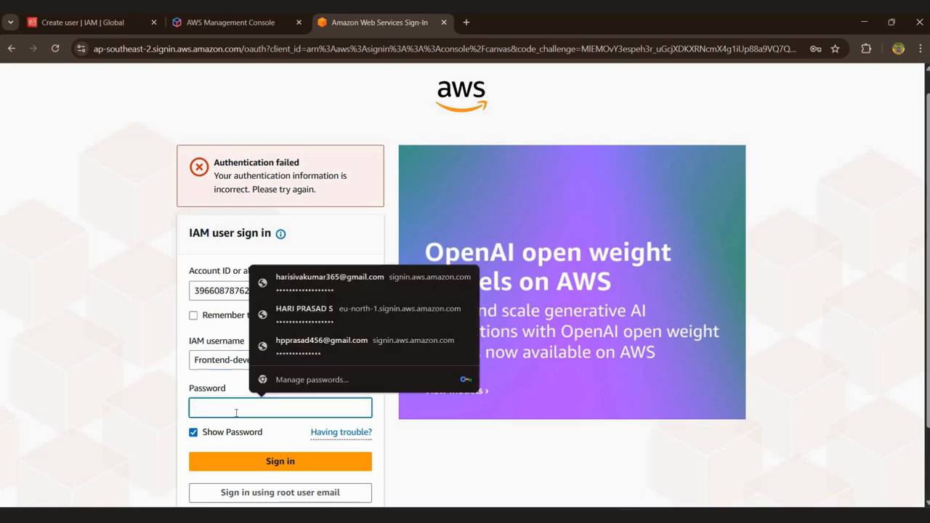
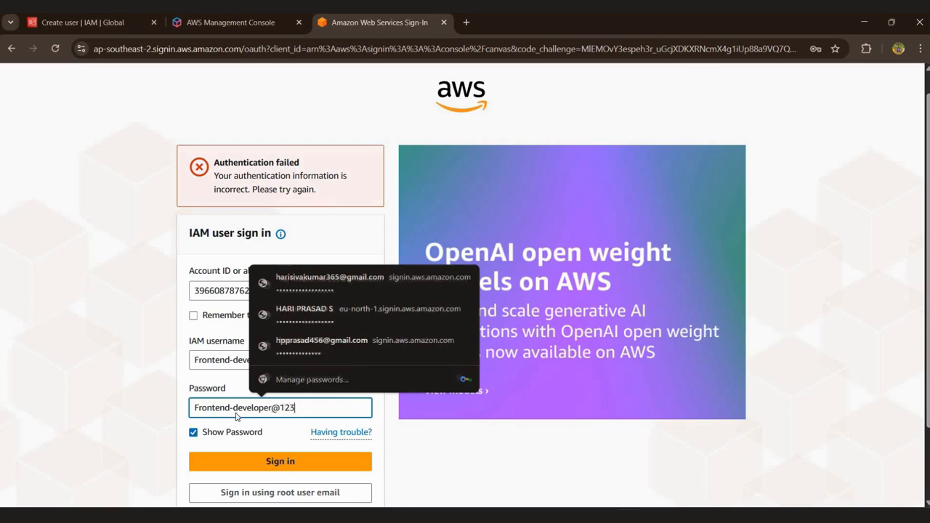
pyautogui.press('Return')
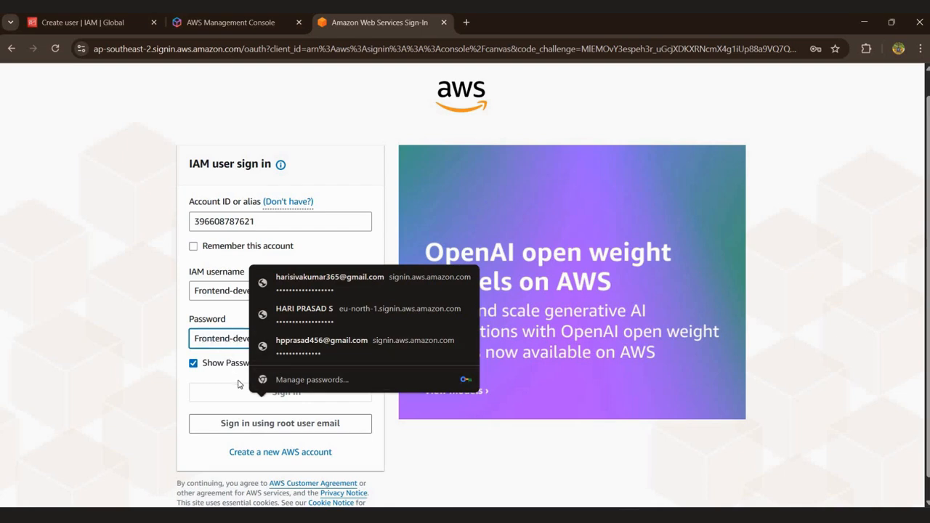
pyautogui.click(630, 462)
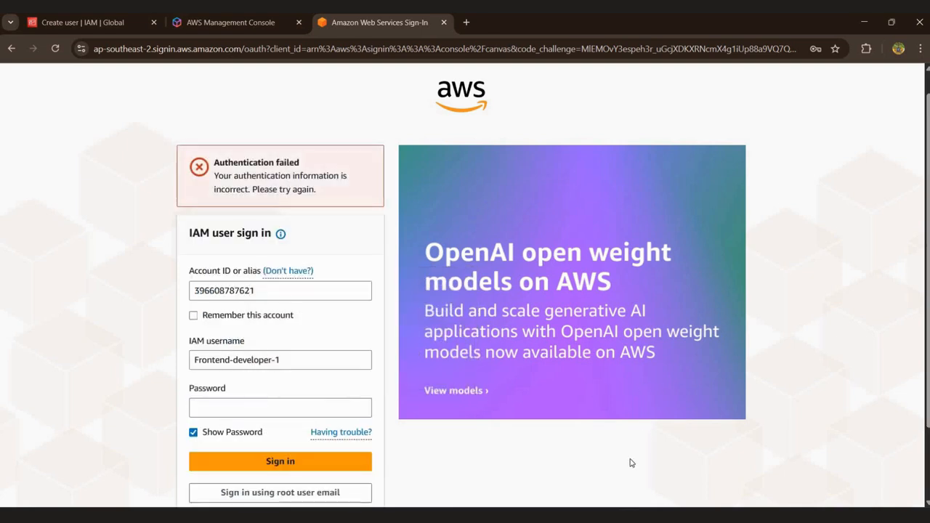
# Fill in a shorter variant of the account password and try to sign in as Frontend-developer-1.
pyautogui.click(304, 408)
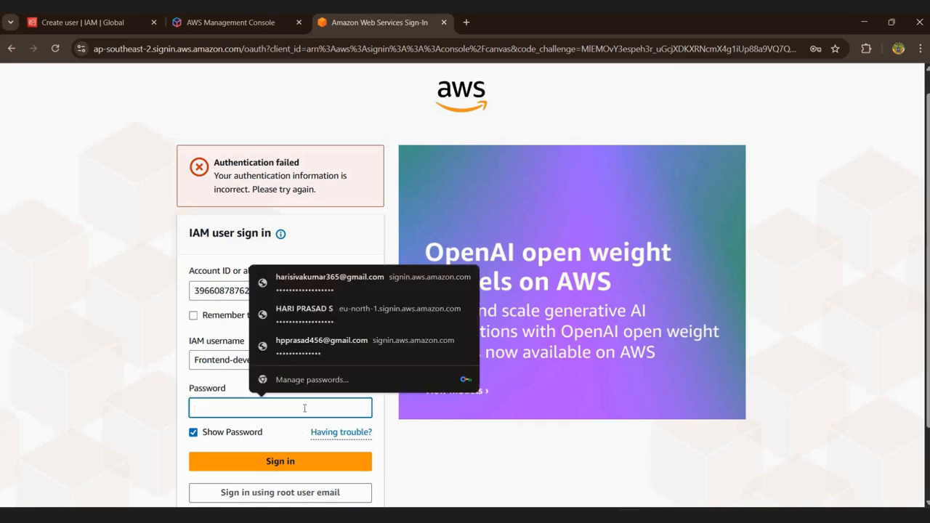
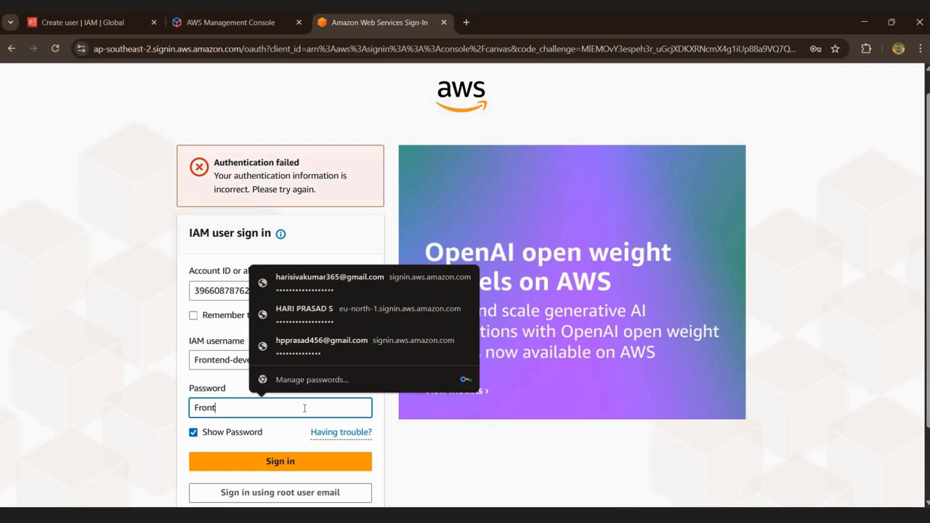
pyautogui.click(276, 462)
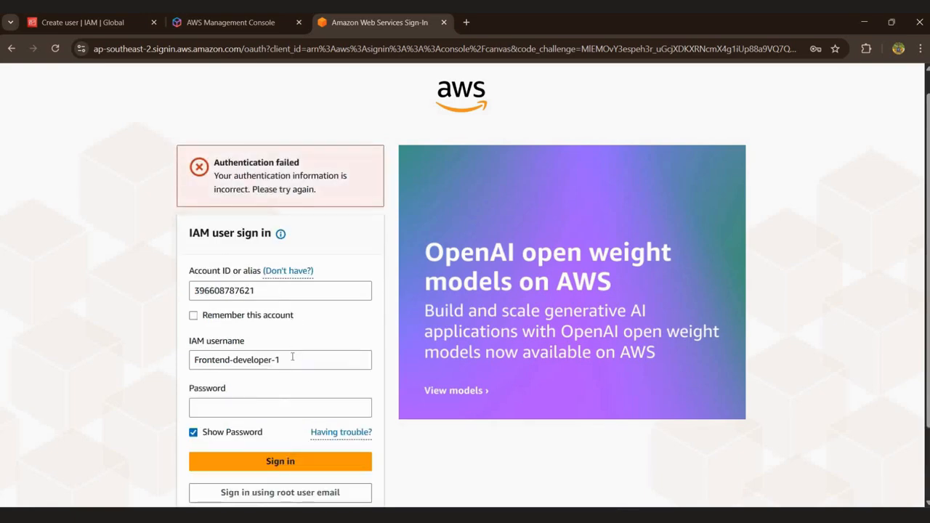
# Change the IAM username to Frontend-developers, fill in the account password and try to sign in.
pyautogui.click(292, 357)
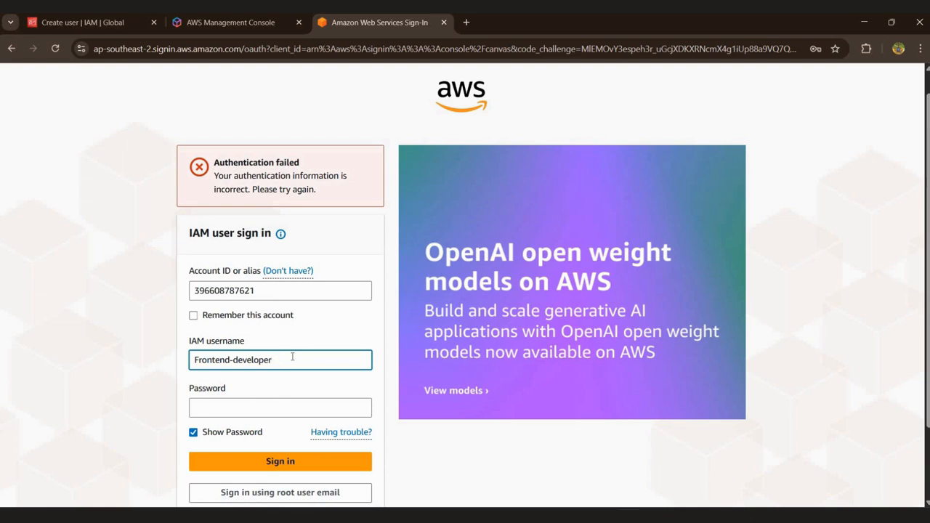
pyautogui.write('s')
pyautogui.click(222, 409)
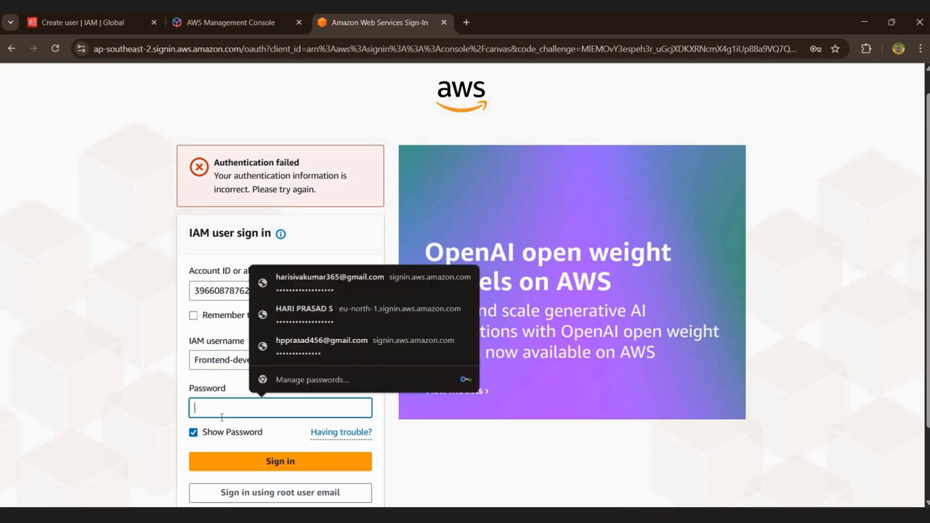
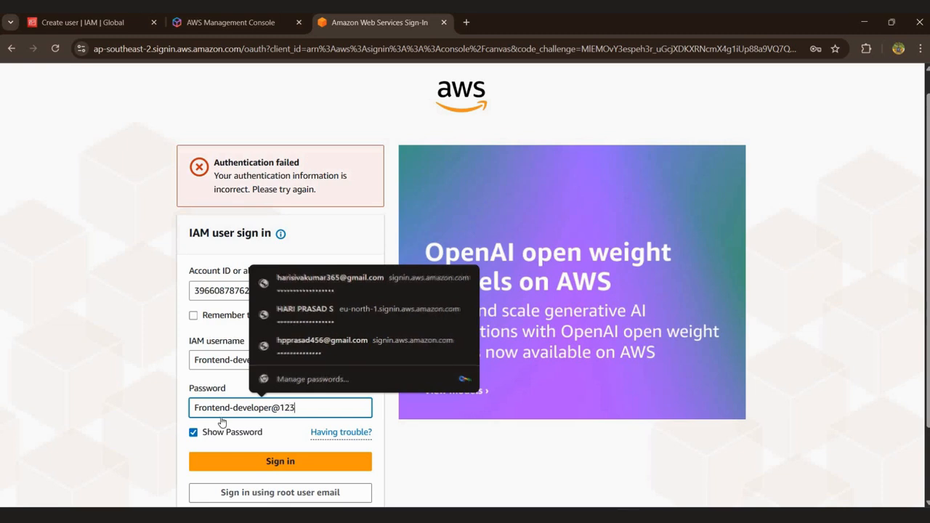
pyautogui.press('Return')
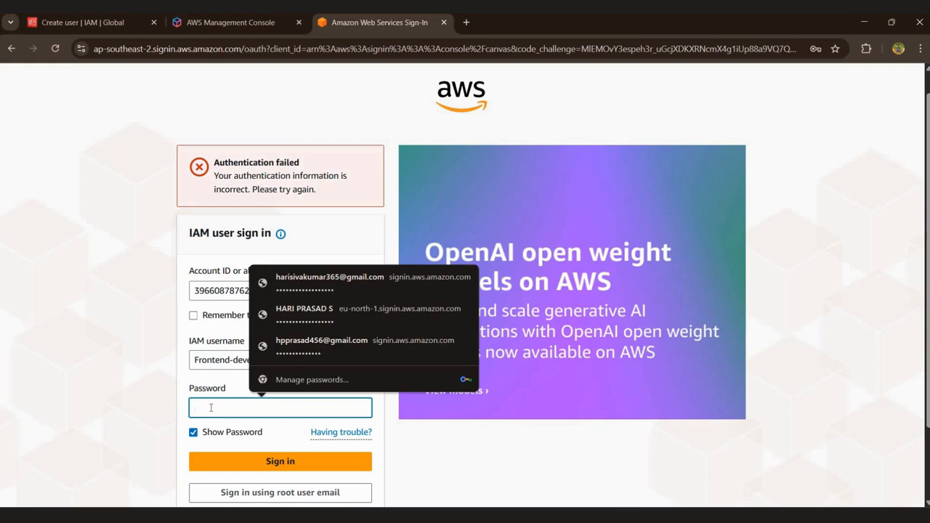
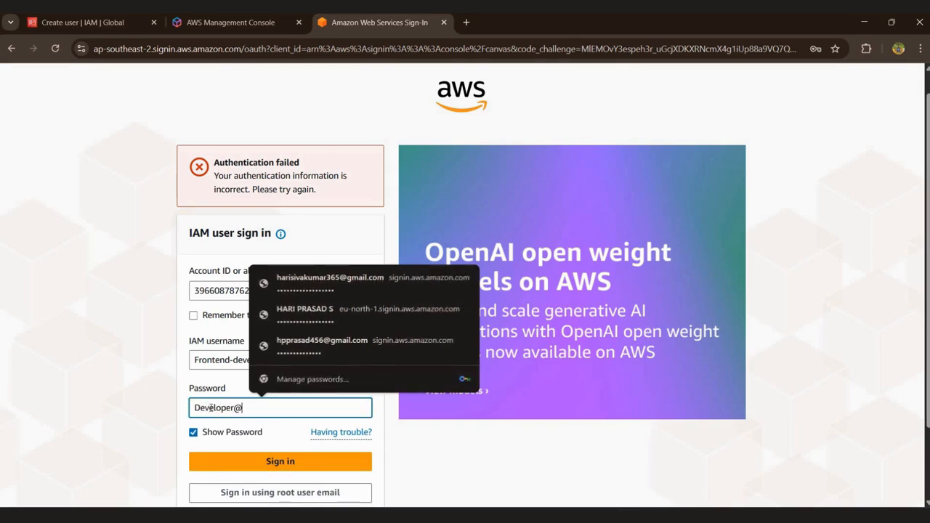
# Fill in a shorter variant of the account password and try to sign in as Frontend-developers.
pyautogui.click(267, 466)
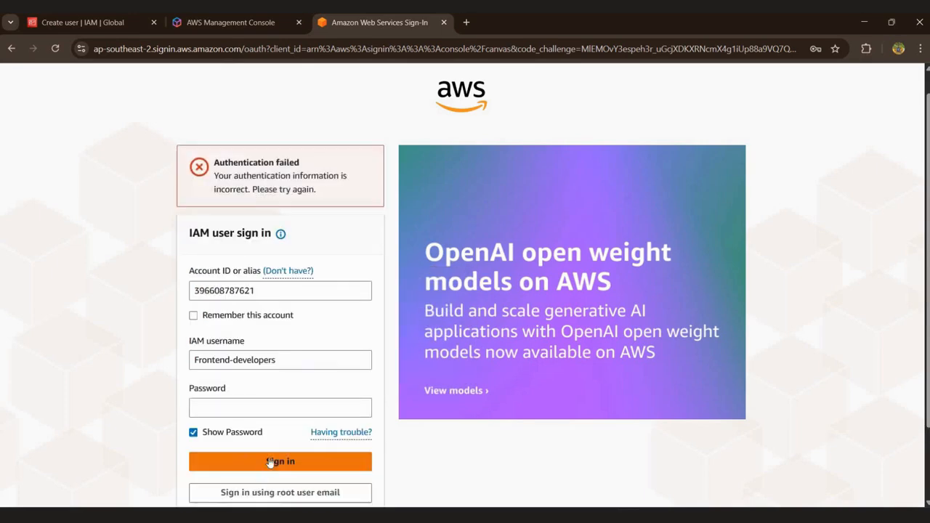
# Change the IAM username back to Frontend-developer-1, fill in the shorter account password and try to sign in.
pyautogui.click(289, 365)
pyautogui.press('BackSpace')
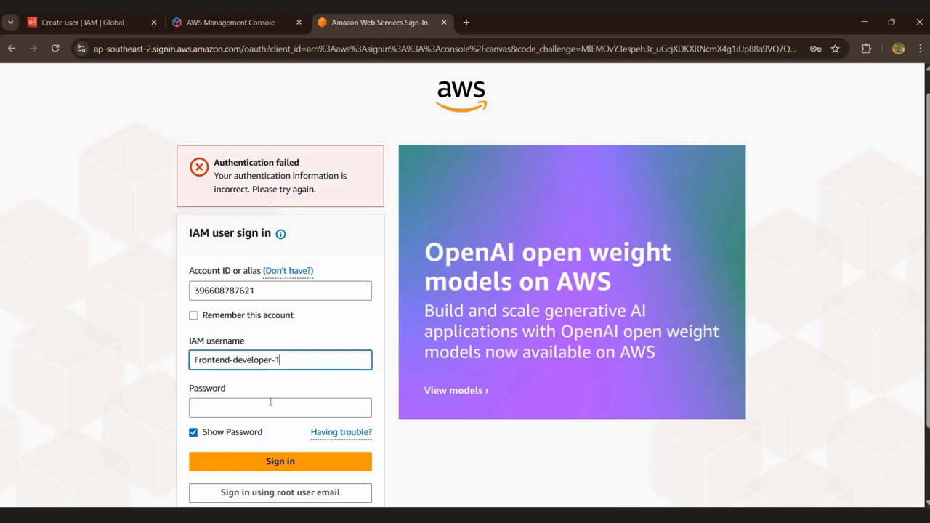
pyautogui.click(260, 409)
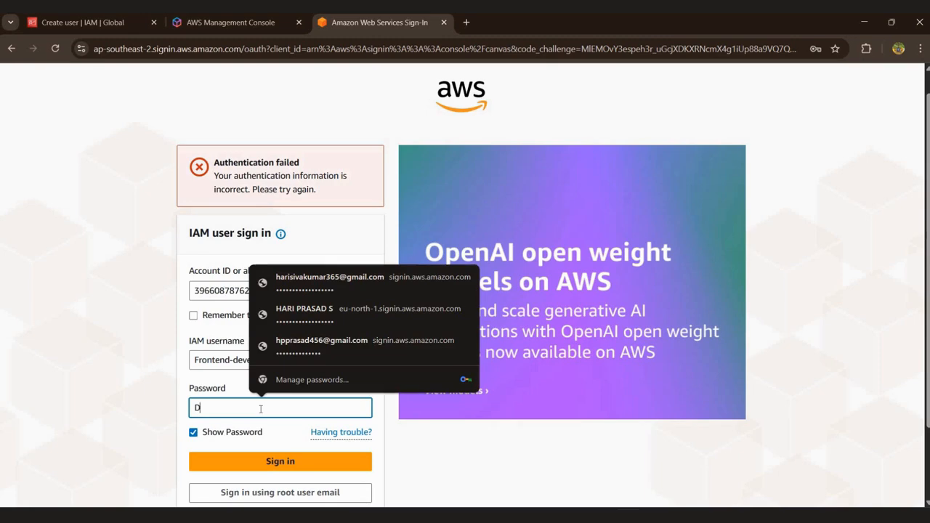
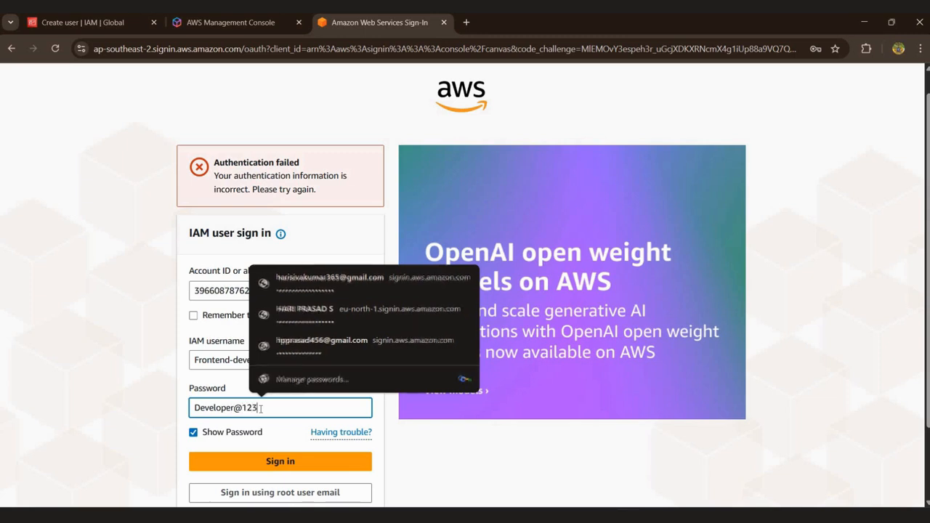
pyautogui.click(260, 460)
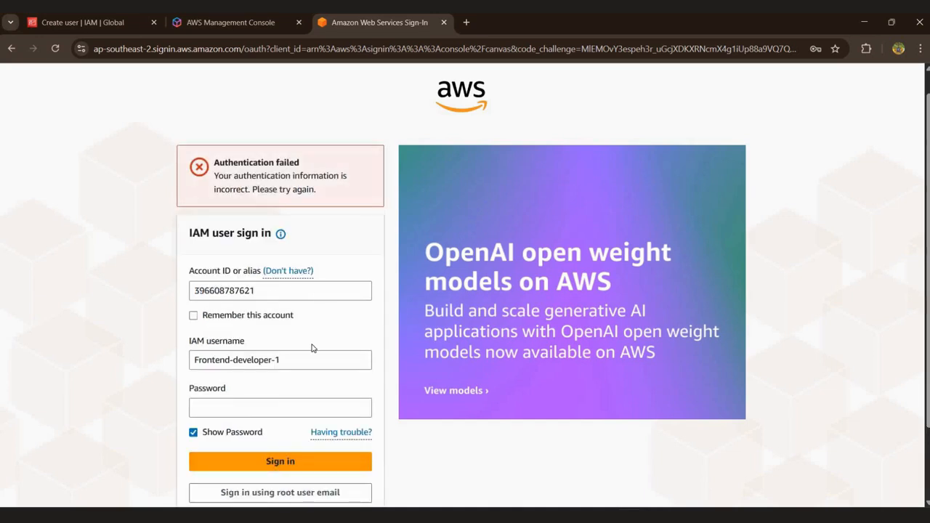
# Check the new user's sign-in details on the Create user page and return to the sign-in form.
pyautogui.click(301, 354)
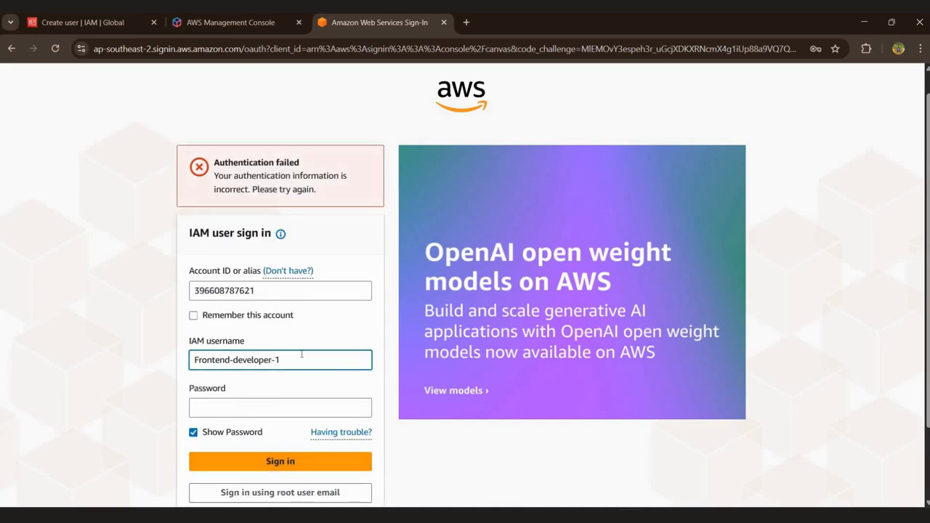
pyautogui.click(109, 23)
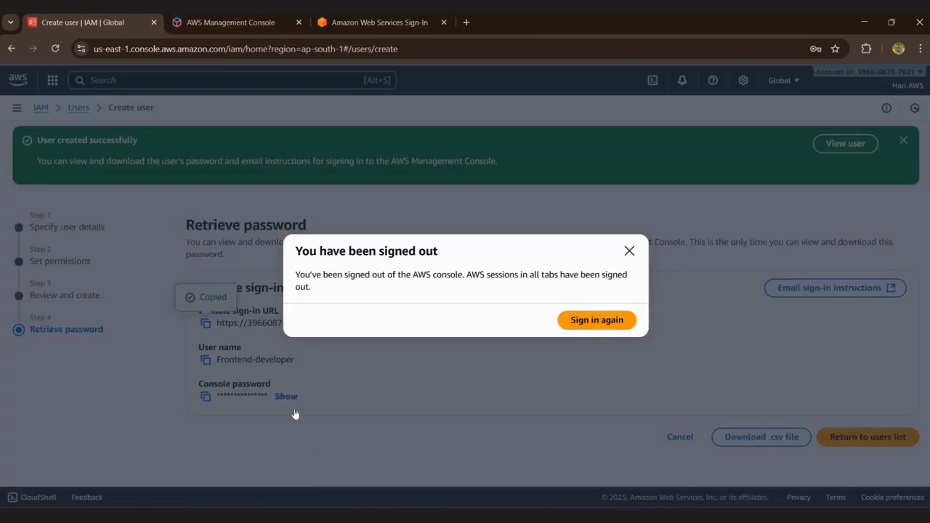
pyautogui.click(419, 27)
pyautogui.click(234, 404)
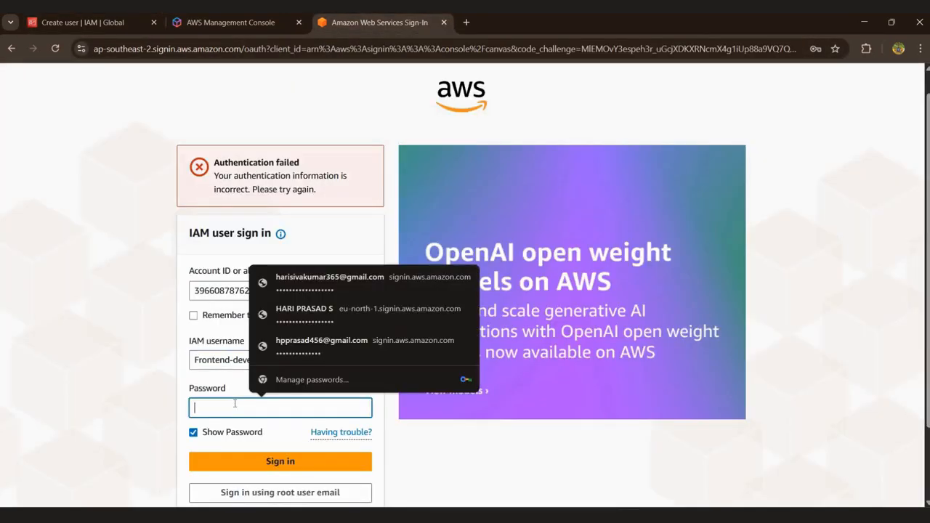
pyautogui.write('Frontend-deveop')
pyautogui.press('BackSpace')
pyautogui.press('BackSpace')
pyautogui.hotkey('ctrl', 'a')
pyautogui.press('BackSpace')
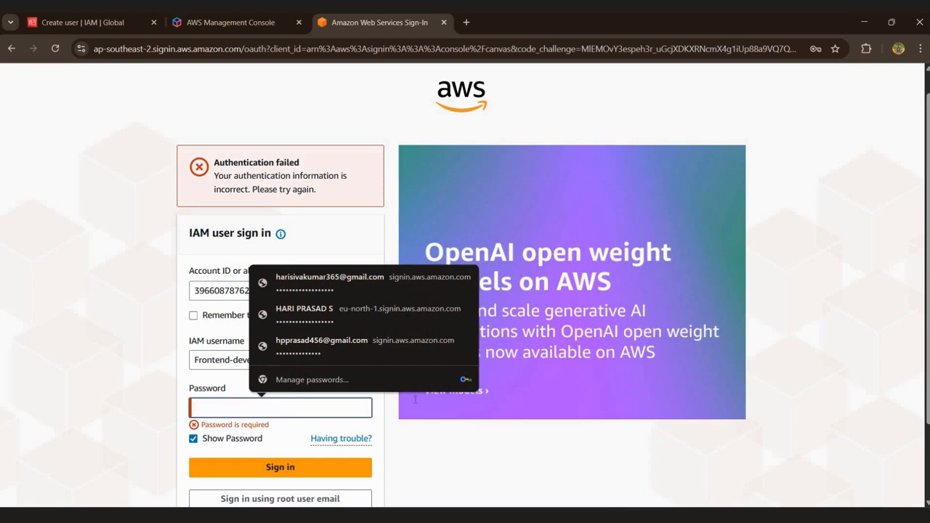
pyautogui.click(466, 436)
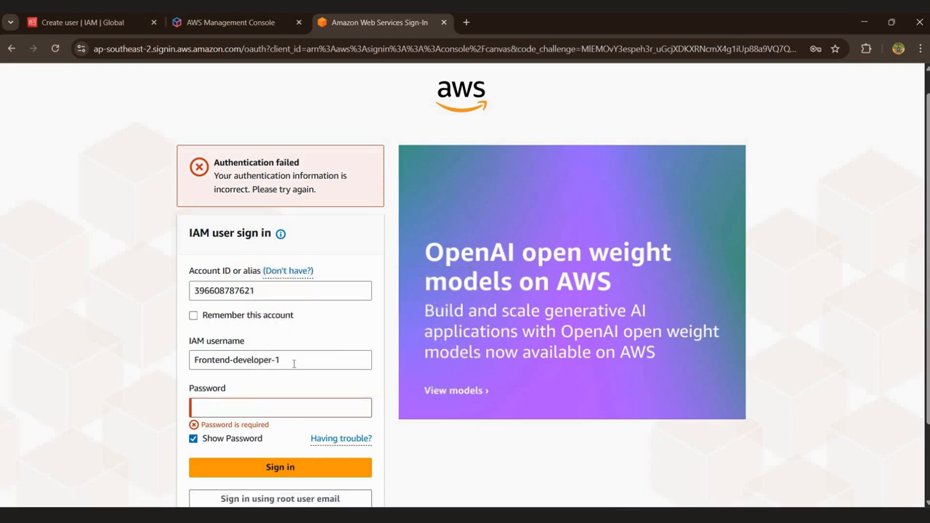
# Set the IAM username to Frontend-developers again, fill in the shorter account password and retry the sign-in.
pyautogui.click(294, 364)
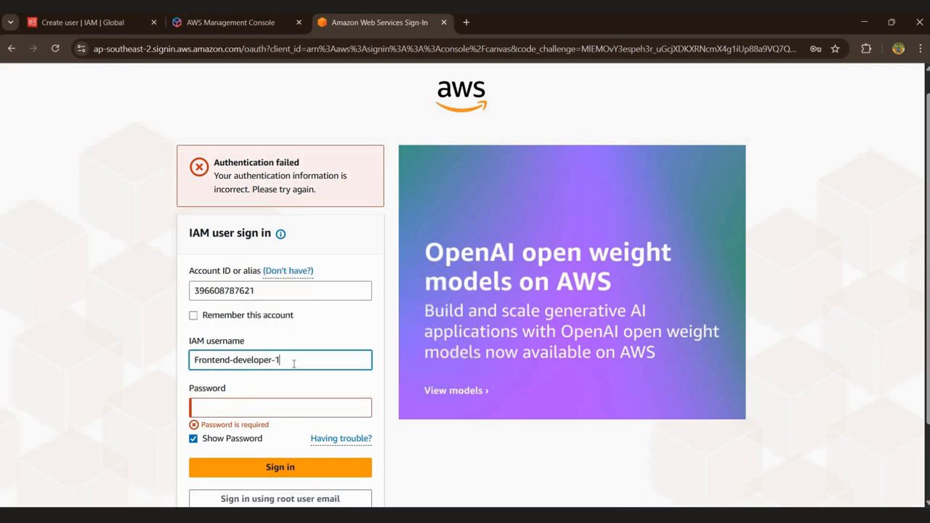
pyautogui.click(238, 409)
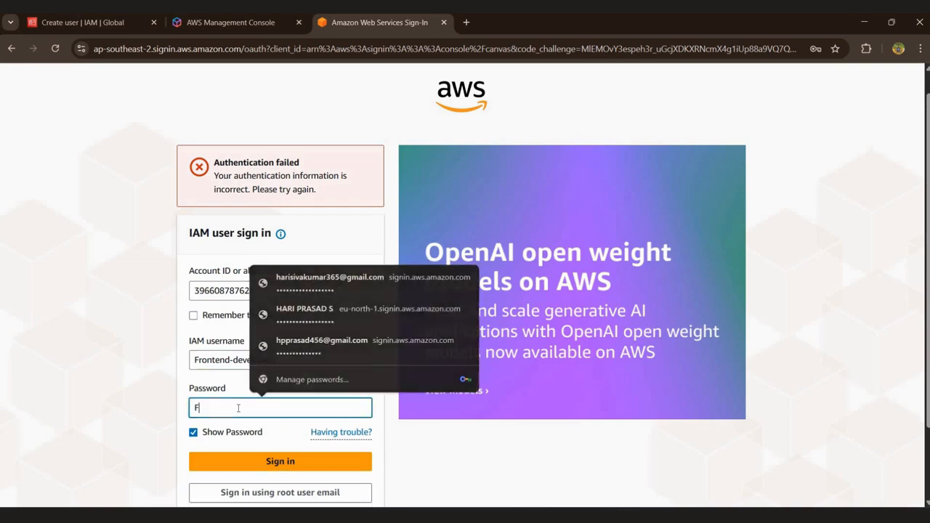
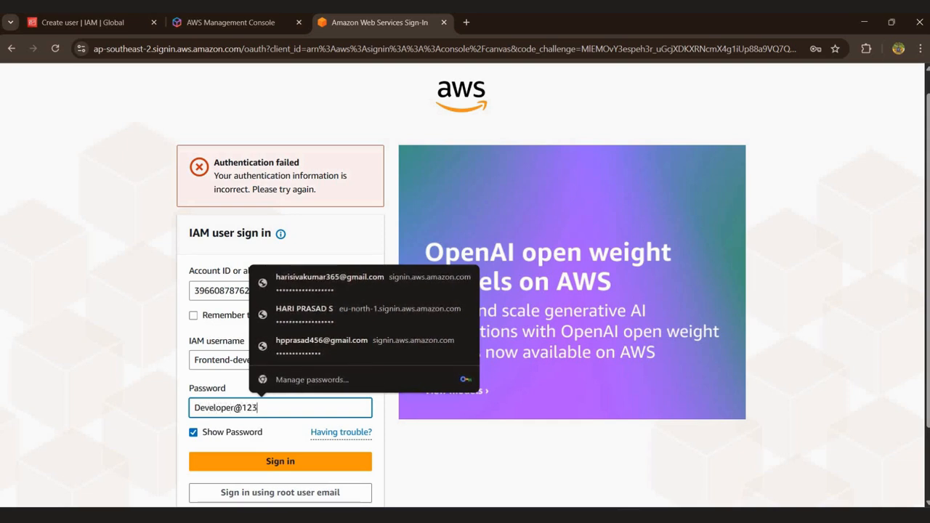
pyautogui.click(260, 470)
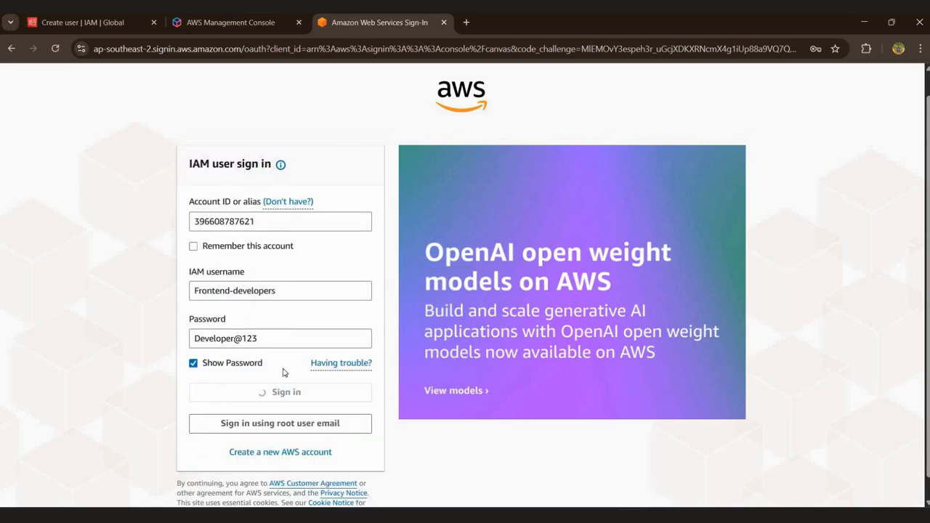
# Close the IAM user's sign-in page and start signing in again from the Create user page, allowing the site to reload.
pyautogui.click(442, 23)
pyautogui.click(109, 22)
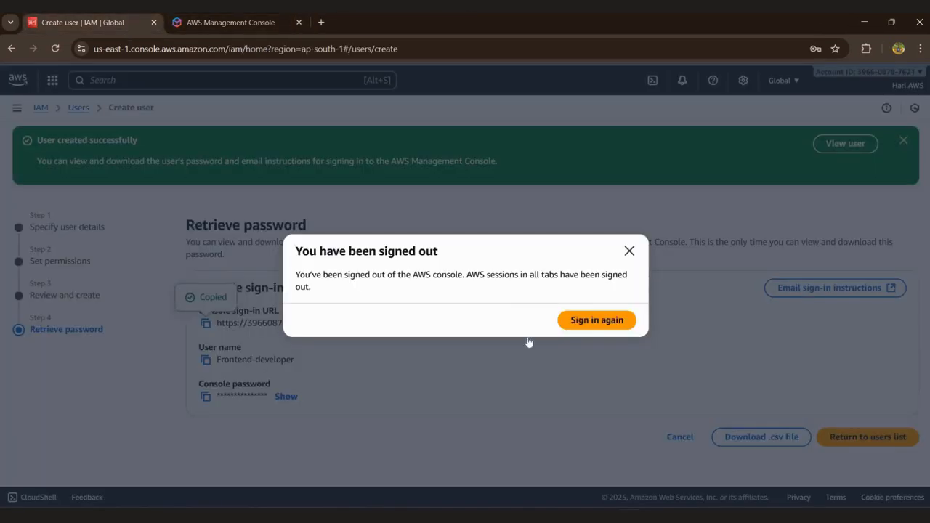
pyautogui.click(576, 320)
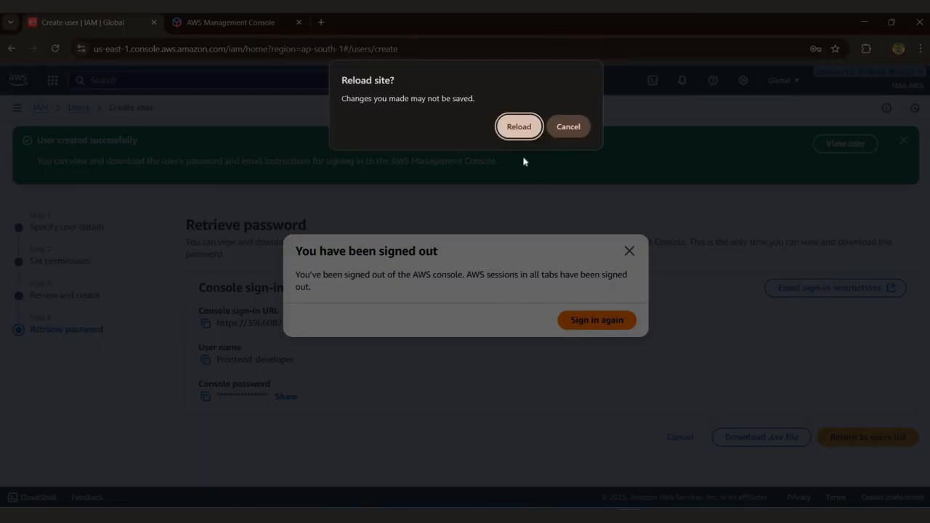
pyautogui.click(519, 128)
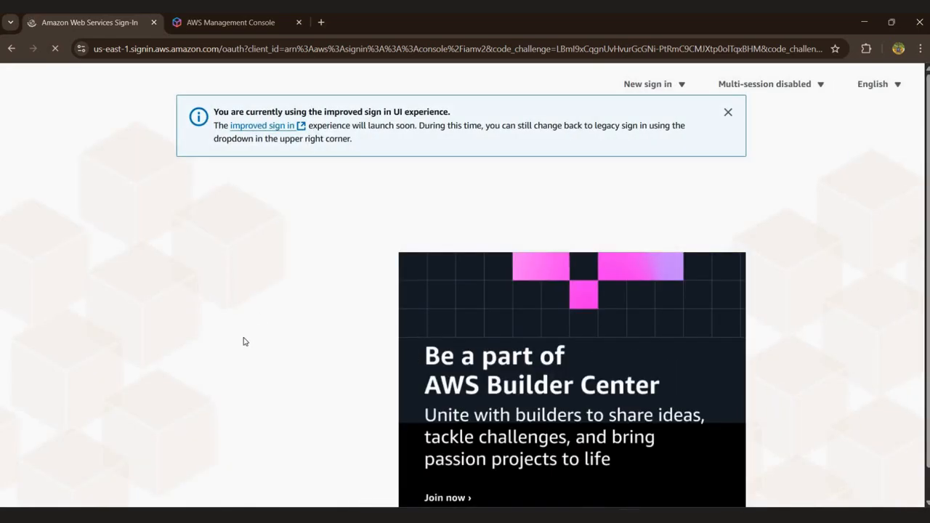
# Switch to root user sign-in, fill in the root account's email address and continue to the password entry.
pyautogui.click(240, 398)
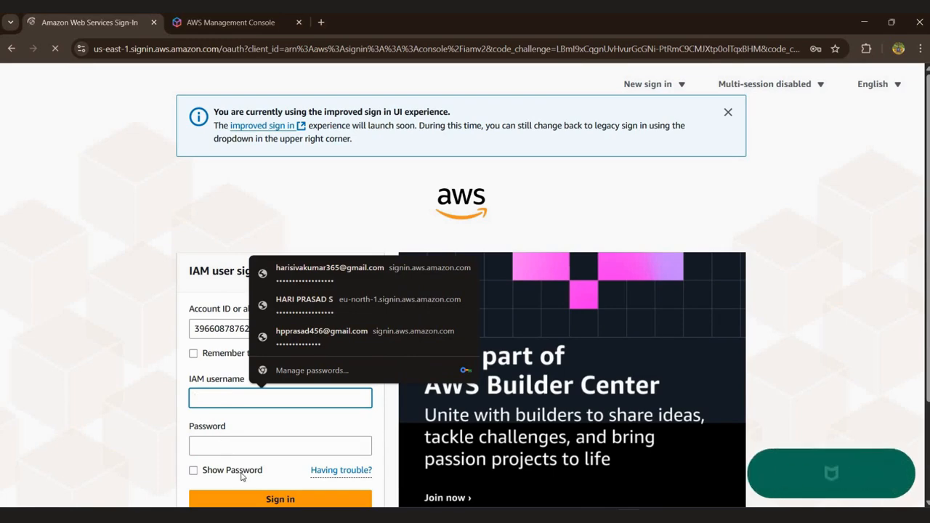
pyautogui.scroll(-1, 247, 465)
pyautogui.click(263, 450)
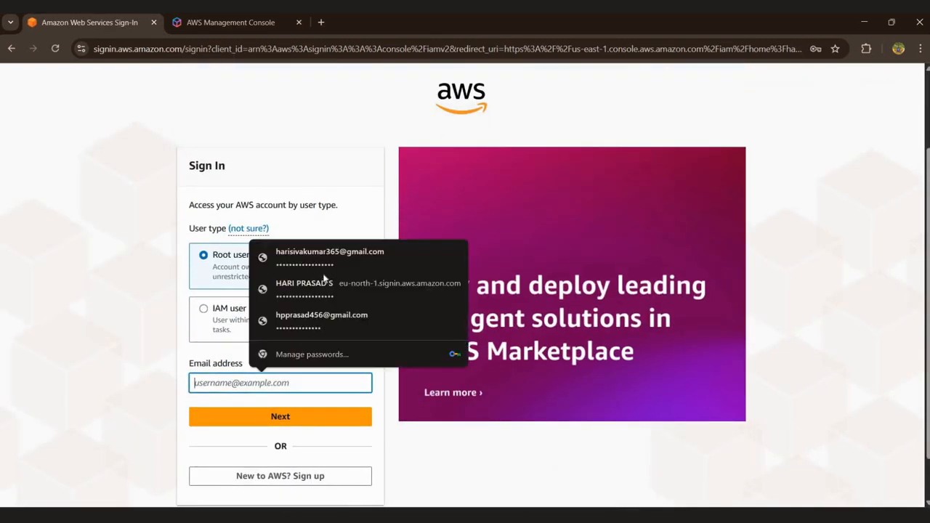
pyautogui.click(323, 281)
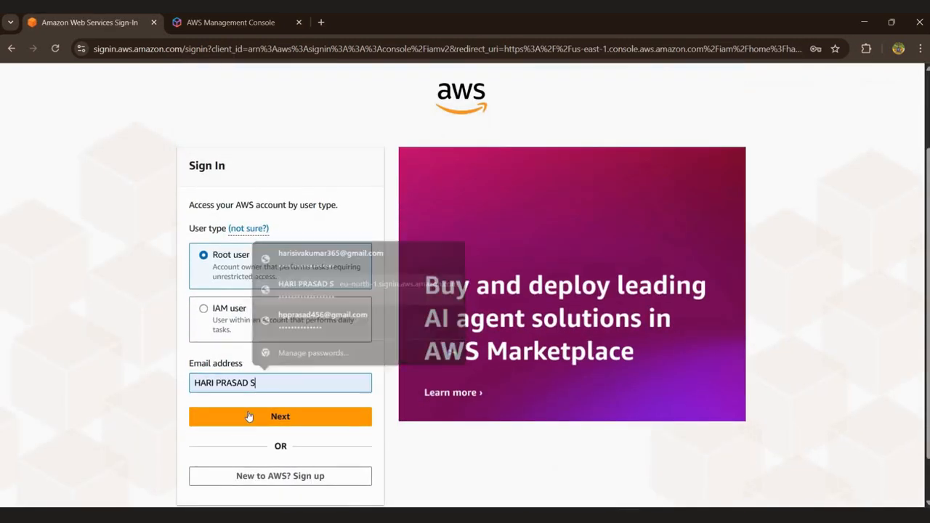
pyautogui.click(348, 250)
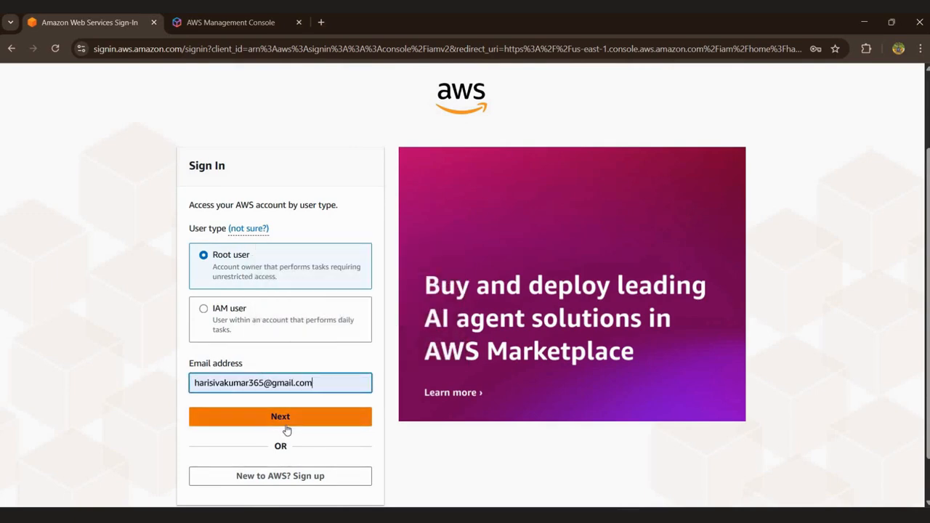
pyautogui.click(287, 425)
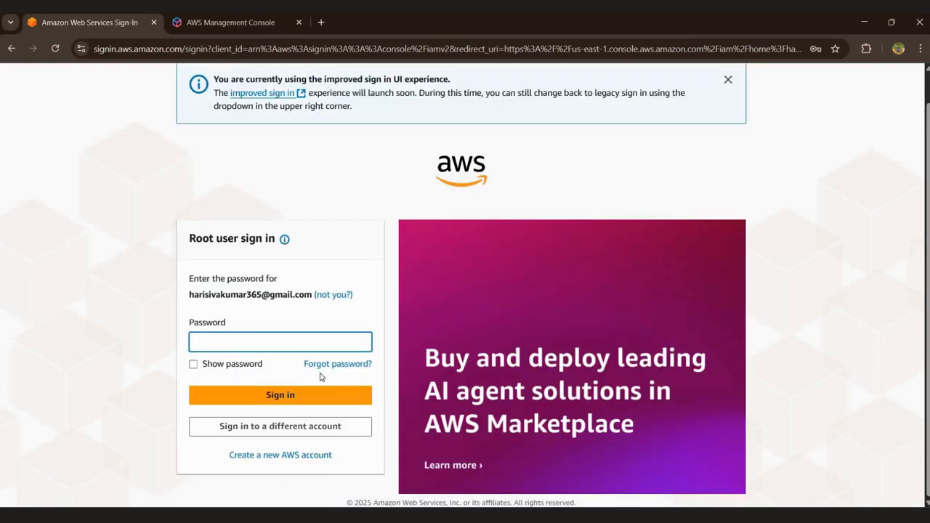
# Fill in the root account's password and the MFA code to complete the root user sign-in.
pyautogui.click(298, 396)
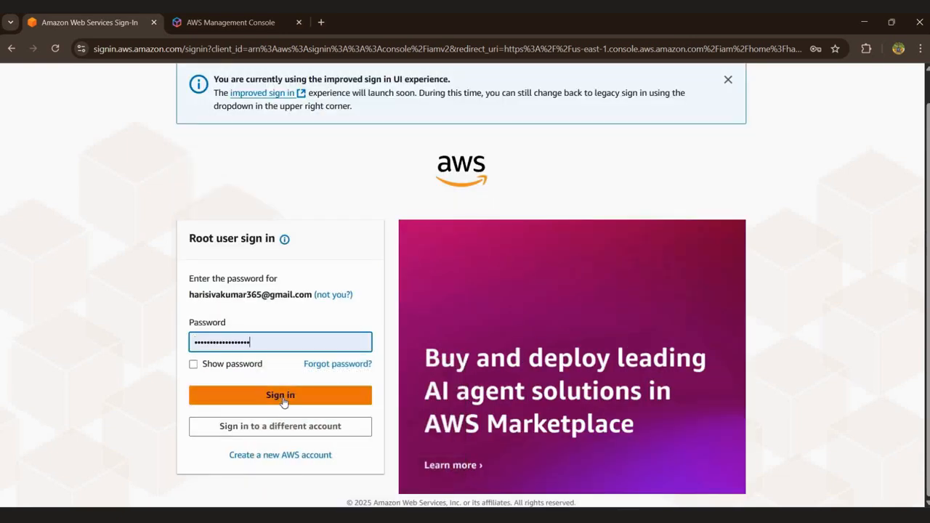
pyautogui.click(283, 404)
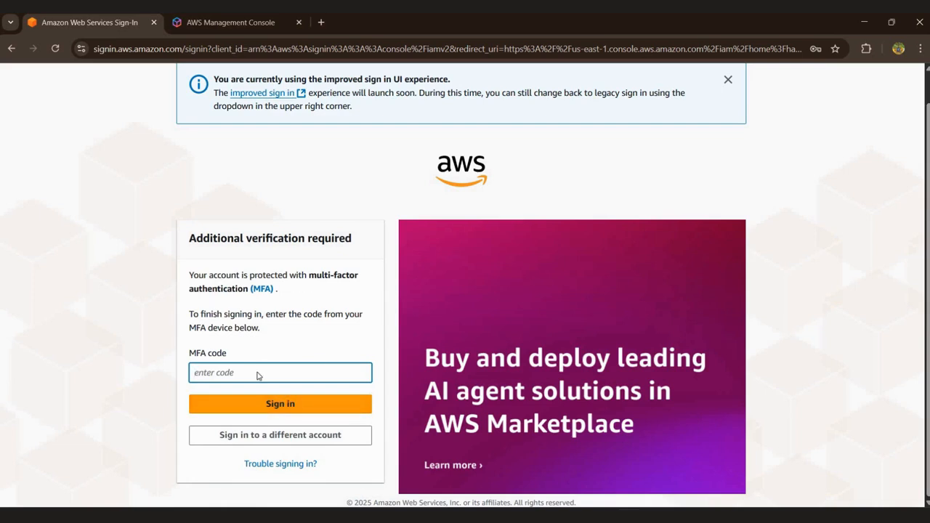
pyautogui.scroll(1, 258, 373)
pyautogui.scroll(-1, 257, 373)
pyautogui.click(275, 404)
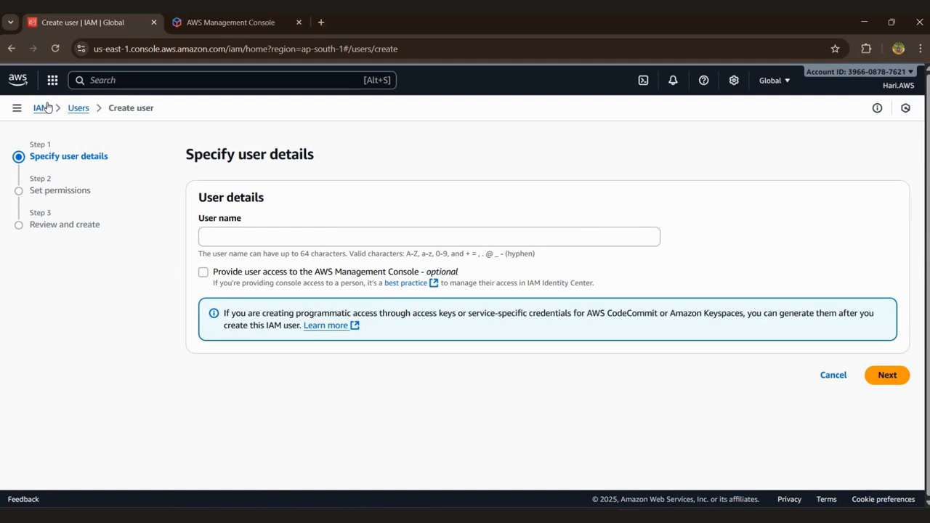
# Start creating a new IAM user group and name it Backend-developers-1.
pyautogui.click(44, 107)
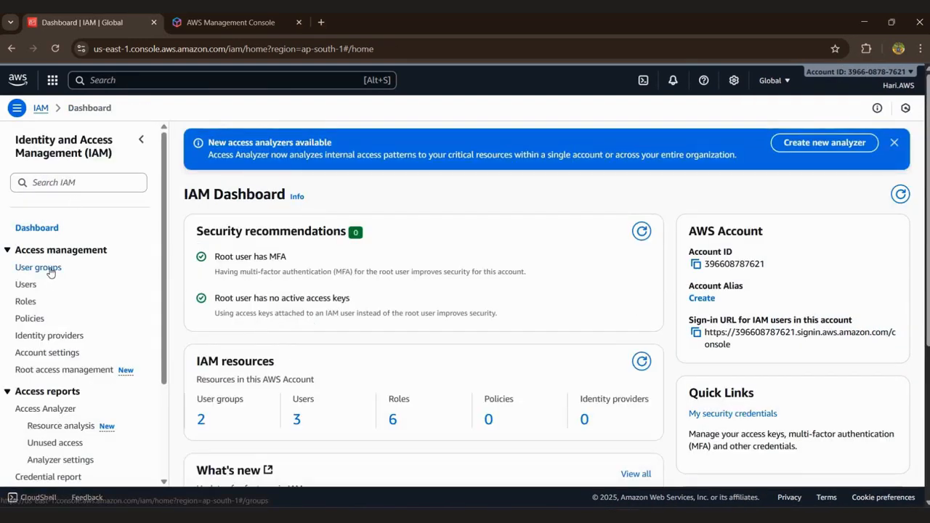
pyautogui.click(40, 268)
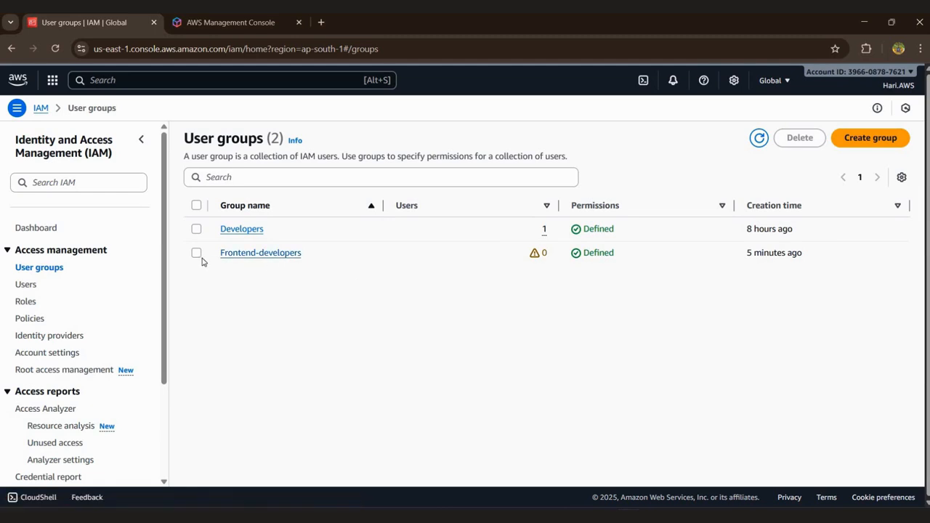
pyautogui.click(887, 139)
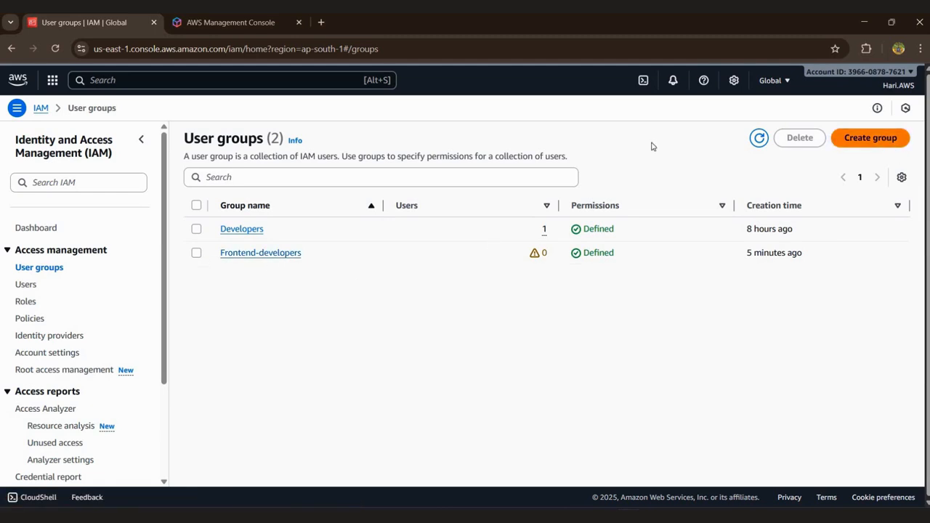
pyautogui.click(348, 231)
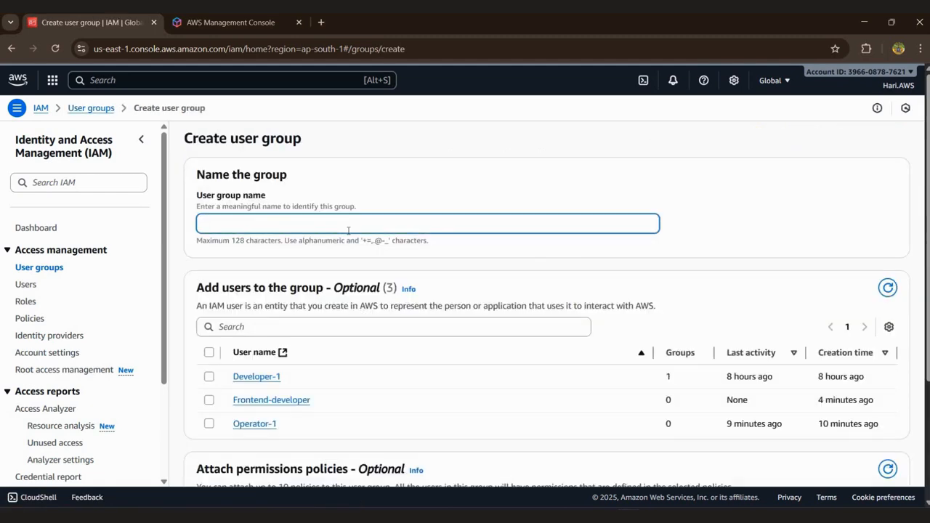
pyautogui.write('Bac')
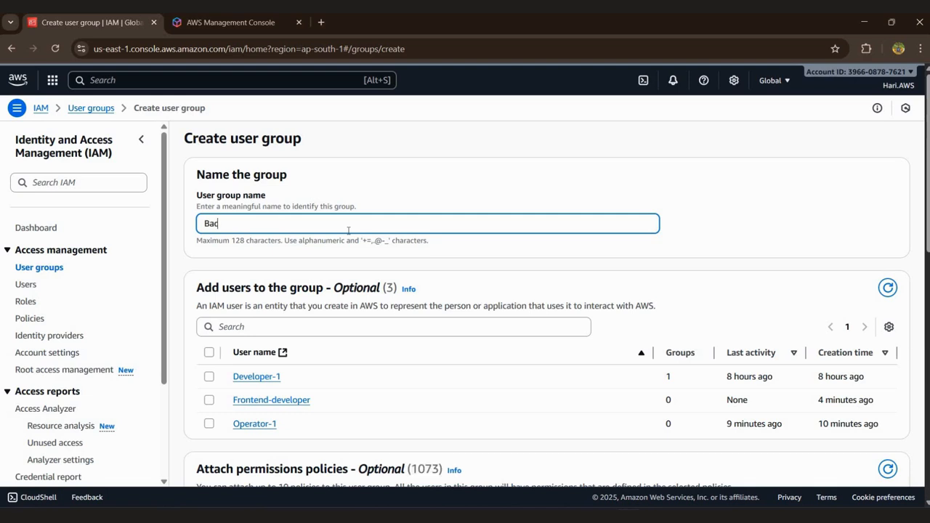
pyautogui.write('kend-developers-1')
# Search the permissions policies for s3, attach AmazonS3ReadOnlyAccess to the group and create the group.
pyautogui.scroll(-3, 512, 300)
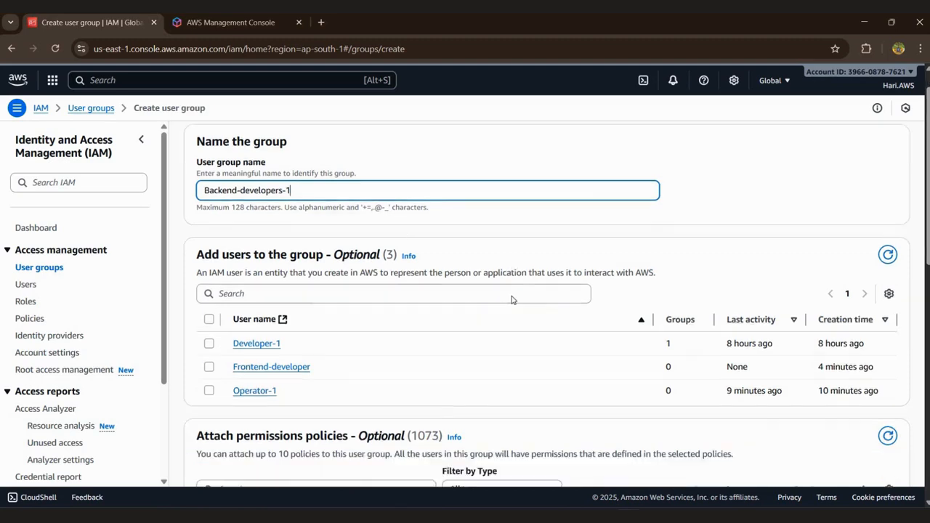
pyautogui.scroll(-3, 512, 301)
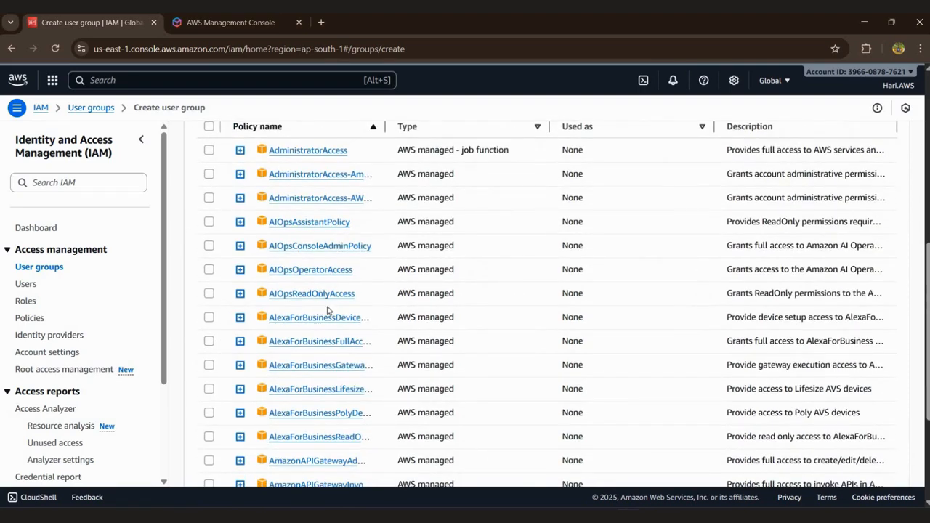
pyautogui.scroll(2, 328, 311)
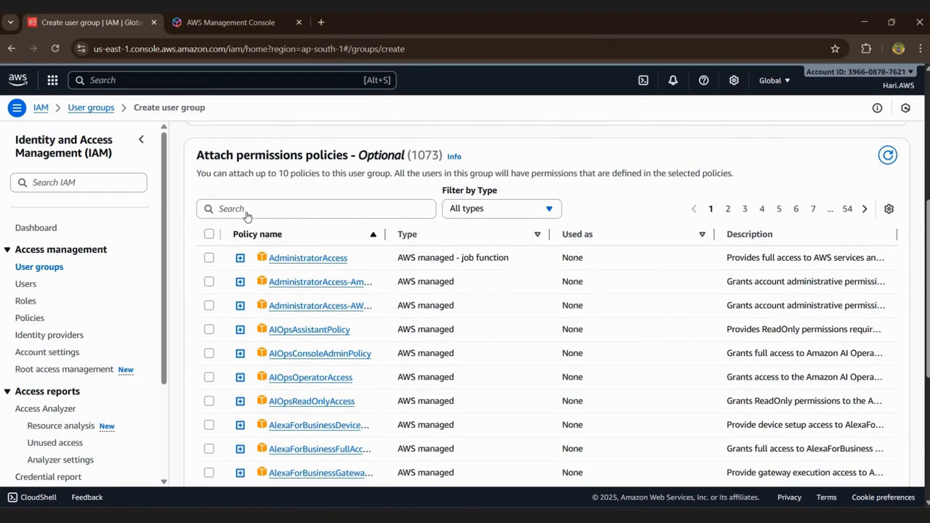
pyautogui.scroll(-1, 245, 213)
pyautogui.click(277, 141)
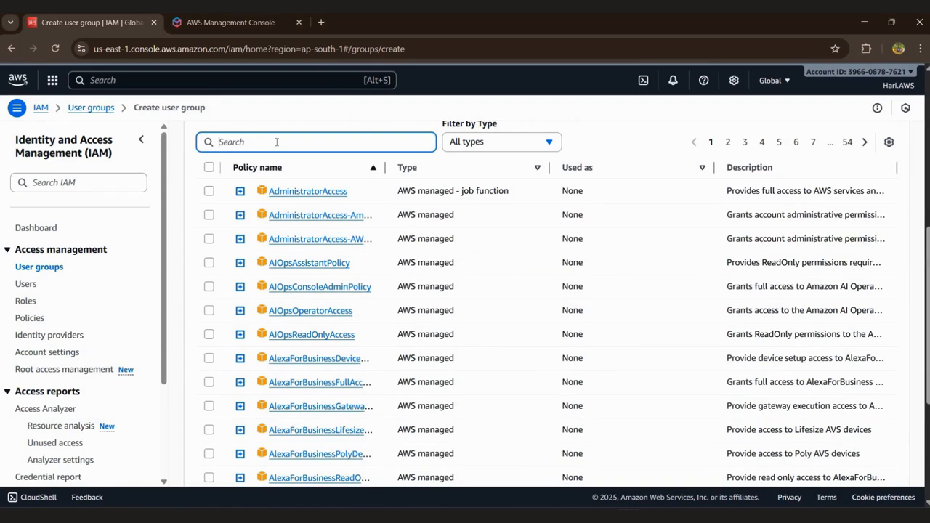
pyautogui.write('s3')
pyautogui.scroll(-1, 265, 252)
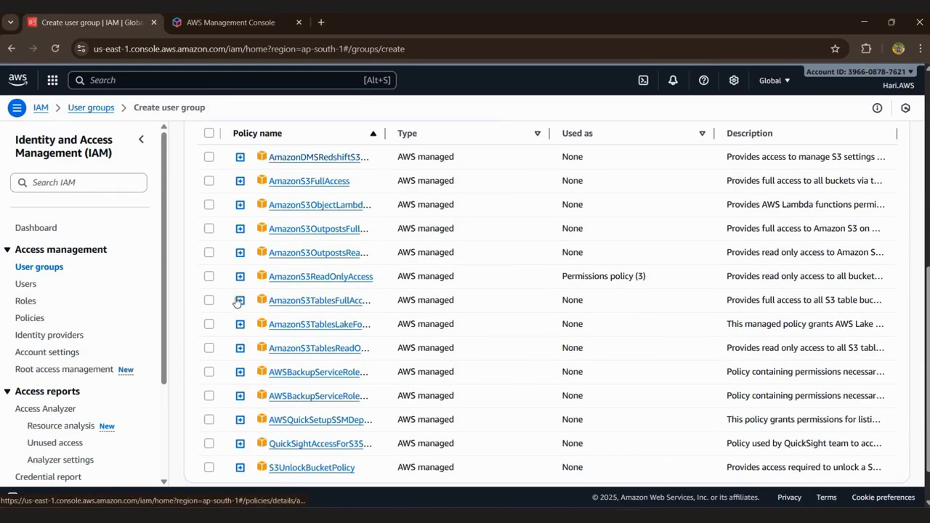
pyautogui.click(209, 276)
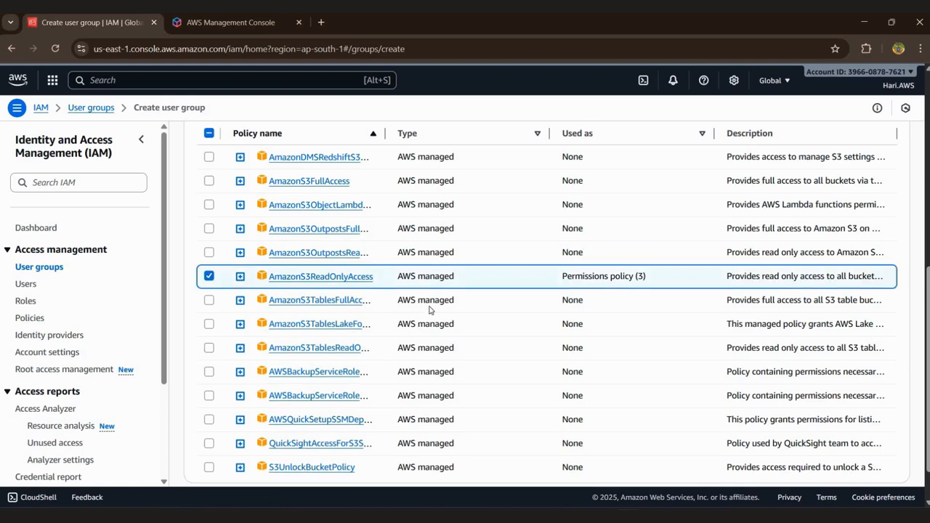
pyautogui.scroll(-1, 517, 327)
pyautogui.click(846, 452)
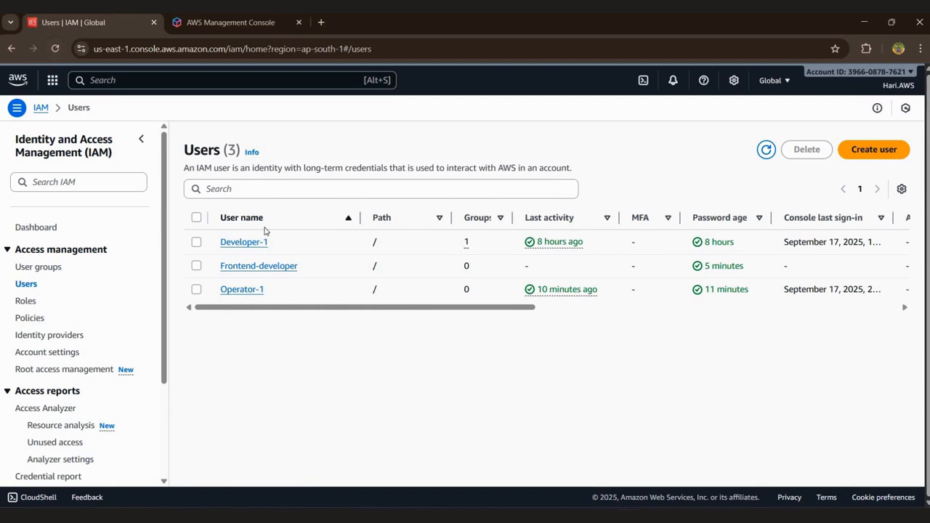
# Reload the Users list and start creating Backend-developer, with Management Console access as an IAM user.
pyautogui.click(57, 49)
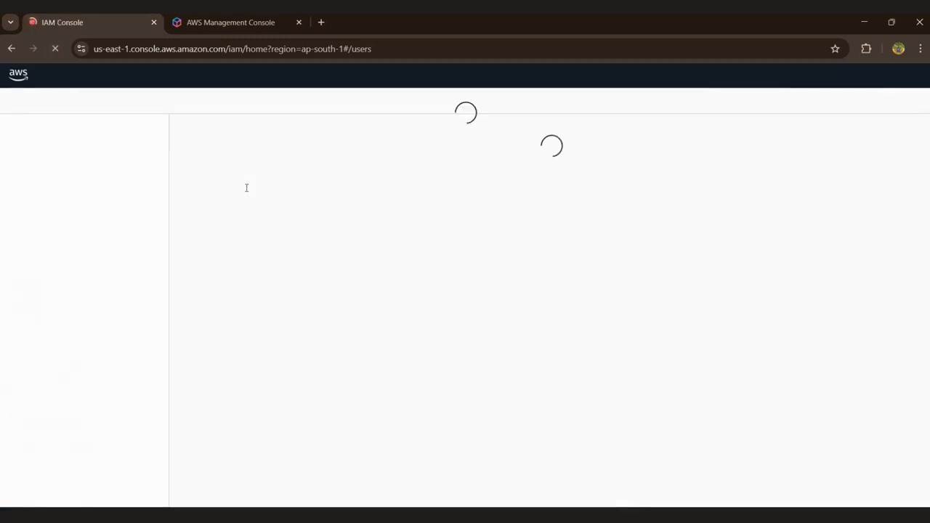
pyautogui.click(246, 188)
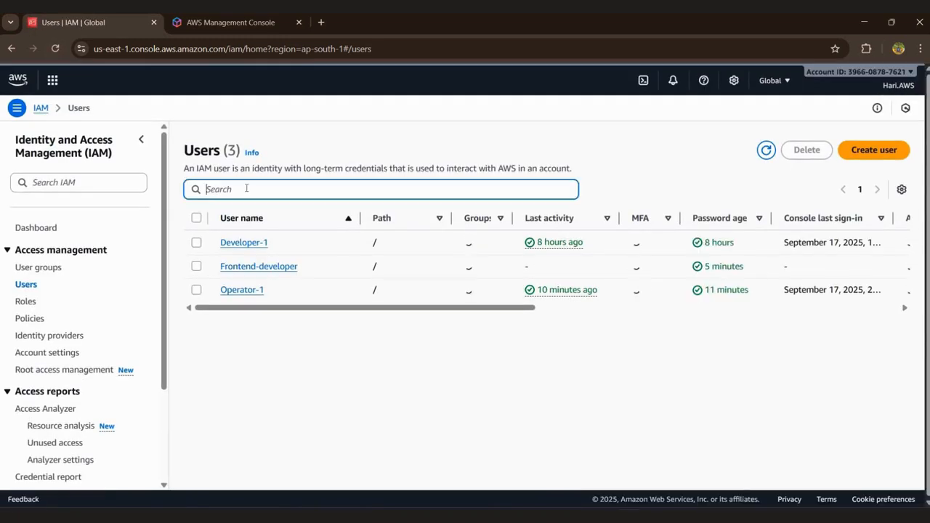
pyautogui.click(874, 159)
pyautogui.click(261, 237)
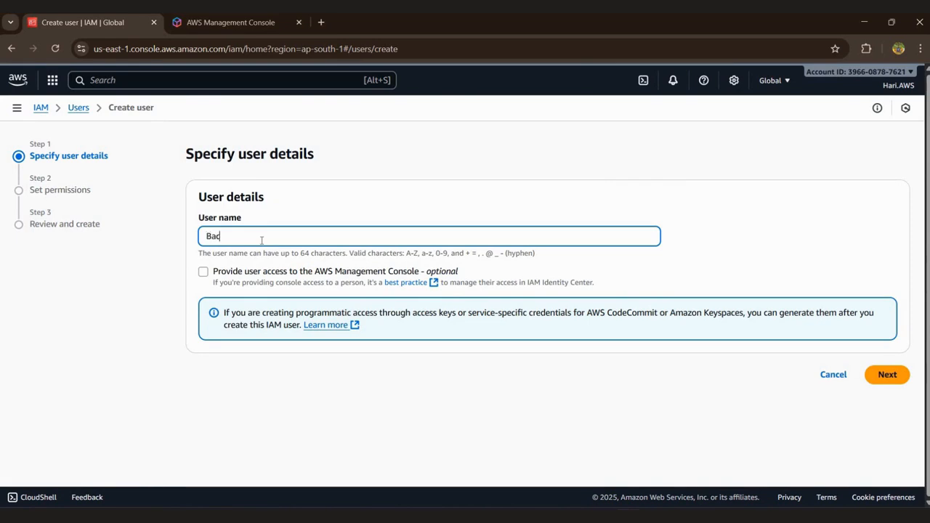
pyautogui.write('Backend-developer')
pyautogui.press('BackSpace')
pyautogui.press('BackSpace')
pyautogui.click(203, 274)
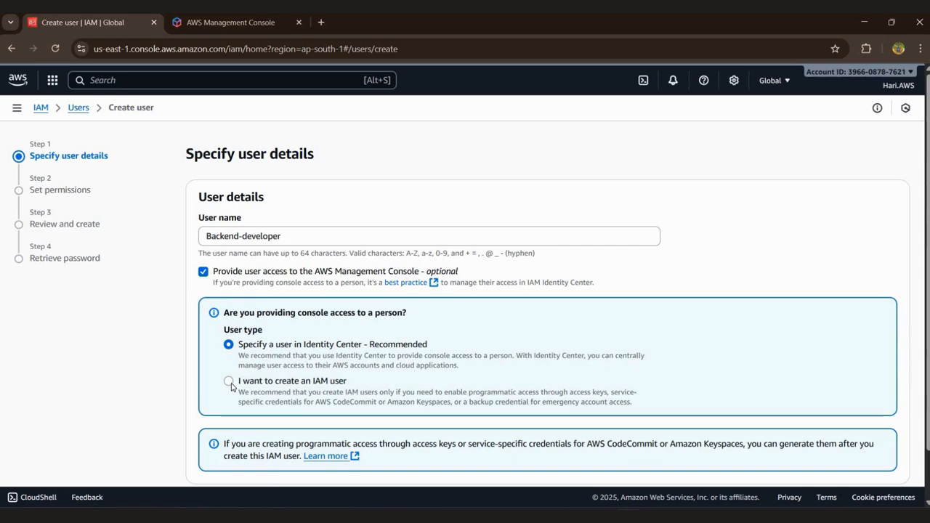
pyautogui.click(229, 381)
# Enter and show a custom console password, remove the new-password requirement at next sign-in and continue to the permissions.
pyautogui.scroll(-2, 231, 385)
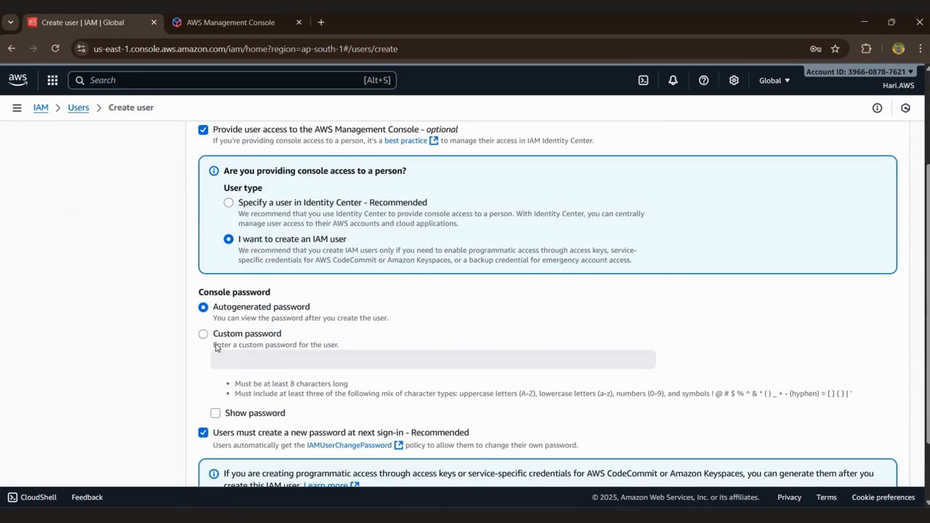
pyautogui.click(235, 351)
pyautogui.click(235, 352)
pyautogui.write('••••••')
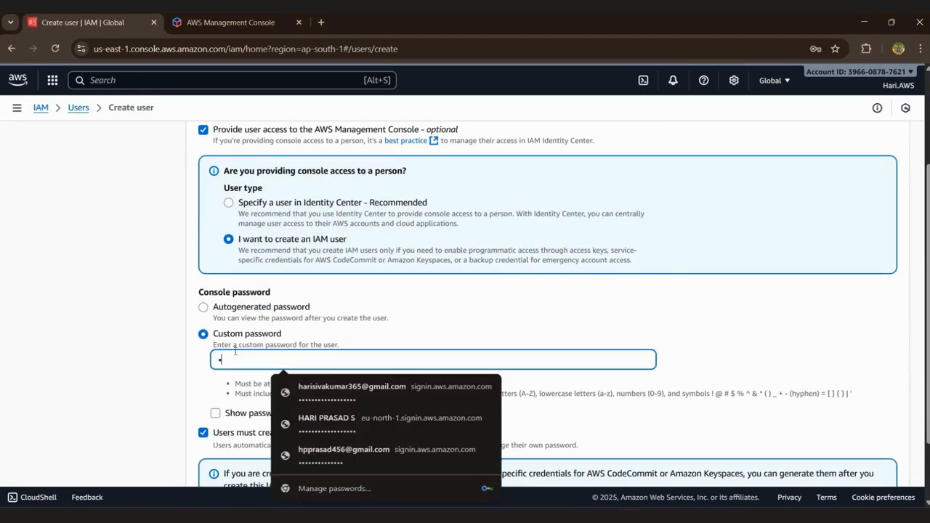
pyautogui.write('••••')
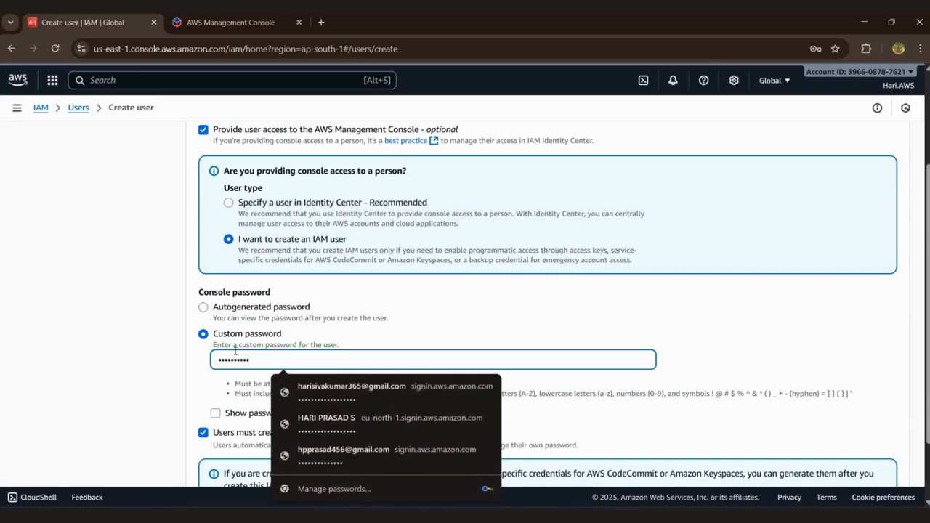
pyautogui.write('••••')
pyautogui.click(215, 416)
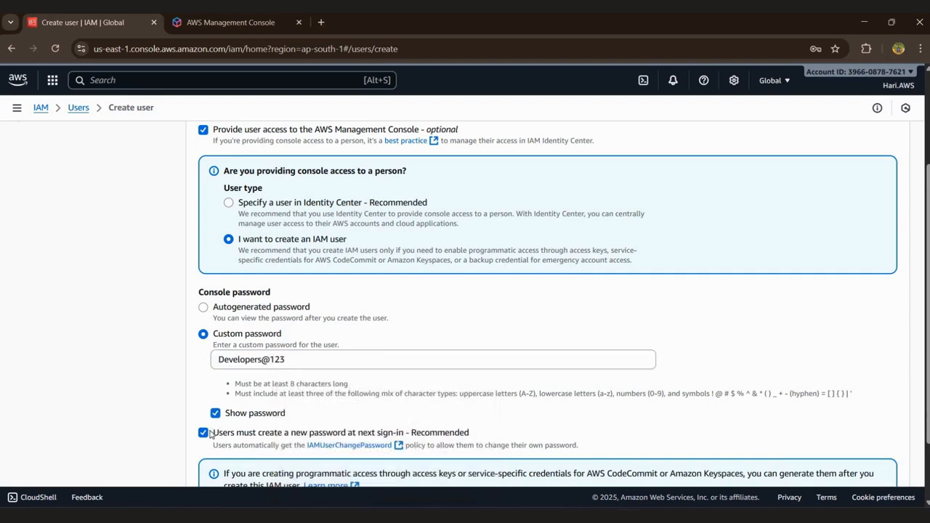
pyautogui.click(388, 431)
pyautogui.scroll(-2, 552, 457)
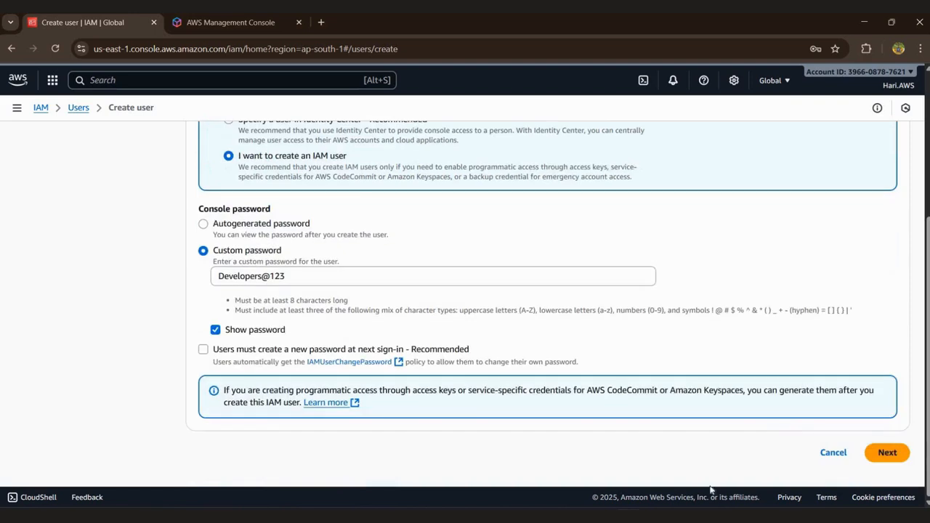
pyautogui.click(897, 459)
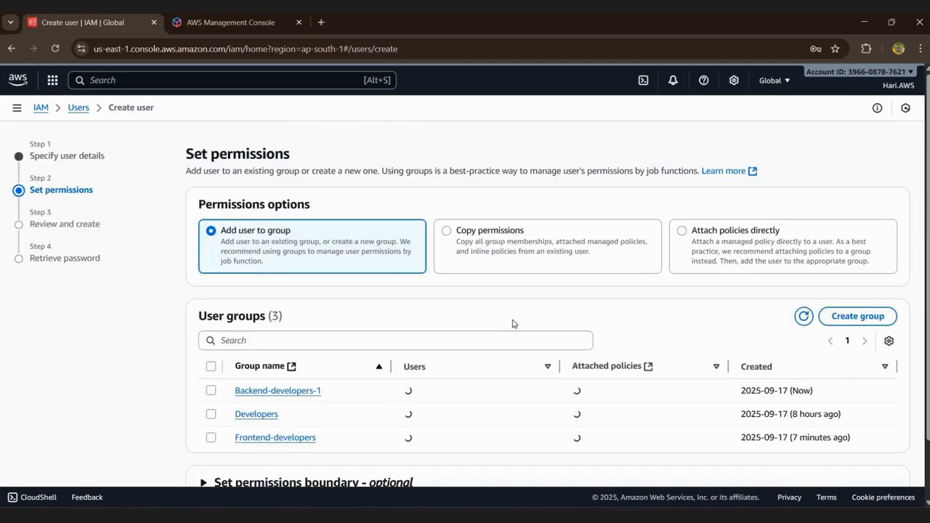
# Add the new user only to the Backend-developers-1 group, continue to the review and create the user.
pyautogui.scroll(-2, 567, 390)
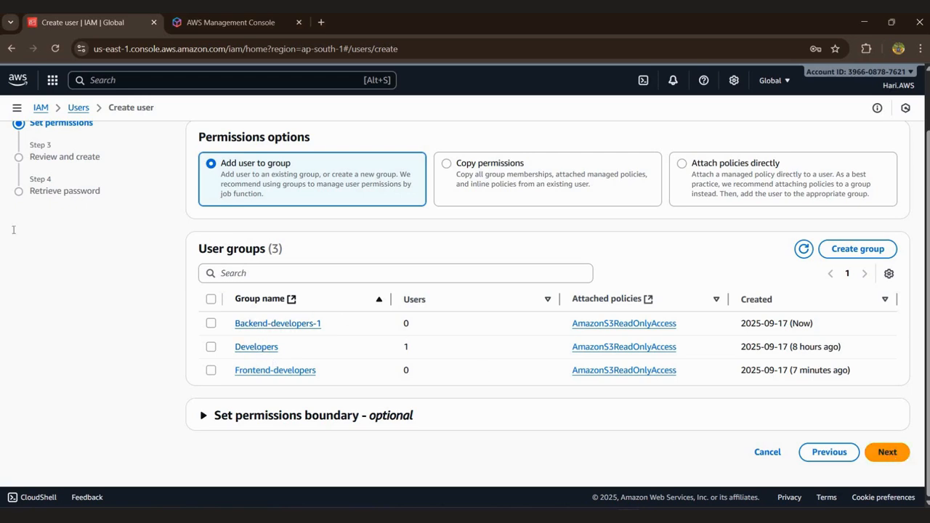
pyautogui.click(211, 324)
pyautogui.click(211, 346)
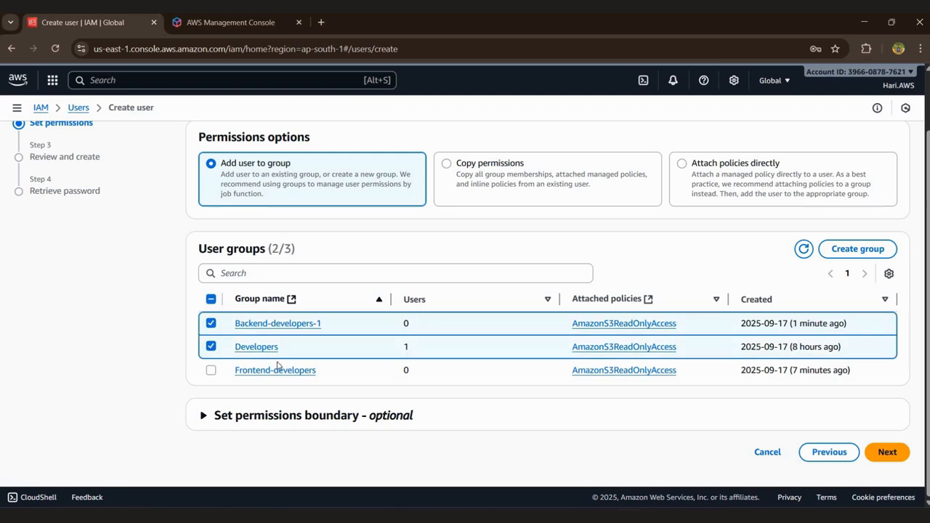
pyautogui.click(210, 346)
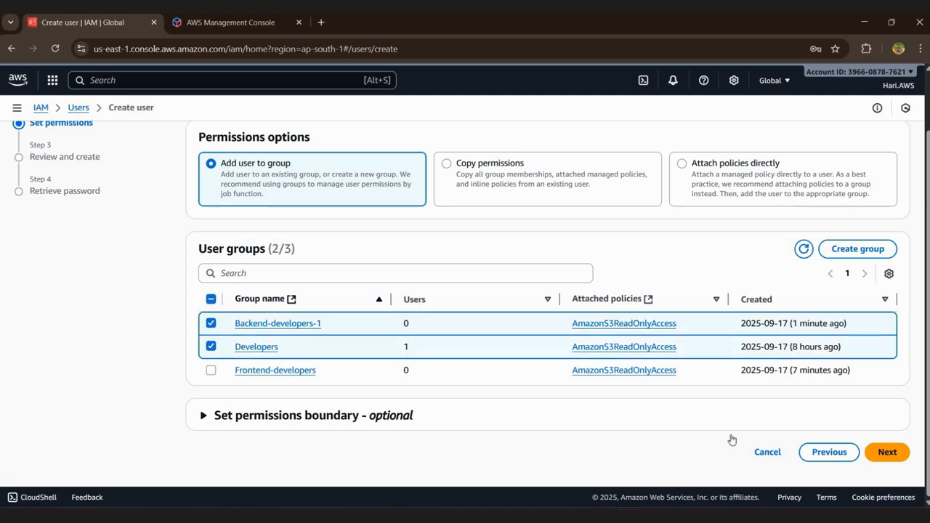
pyautogui.click(885, 453)
pyautogui.scroll(-1, 418, 324)
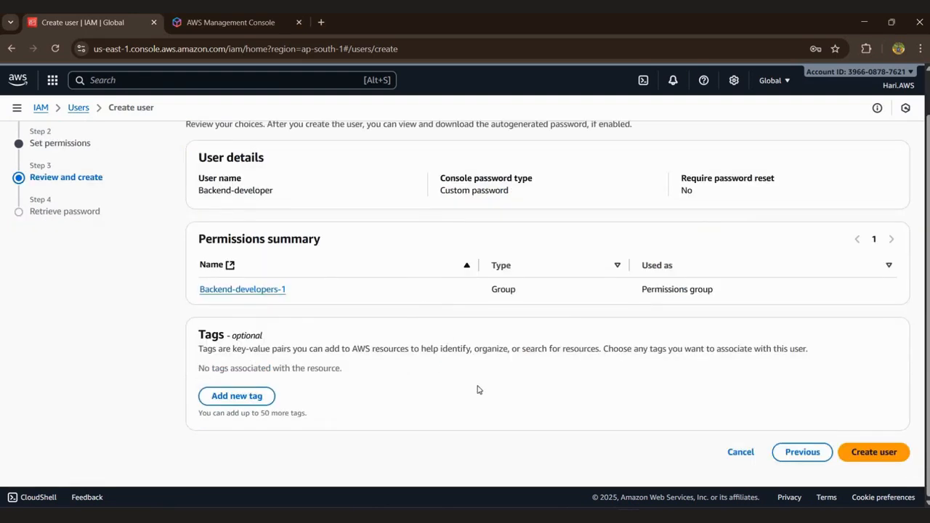
pyautogui.click(887, 456)
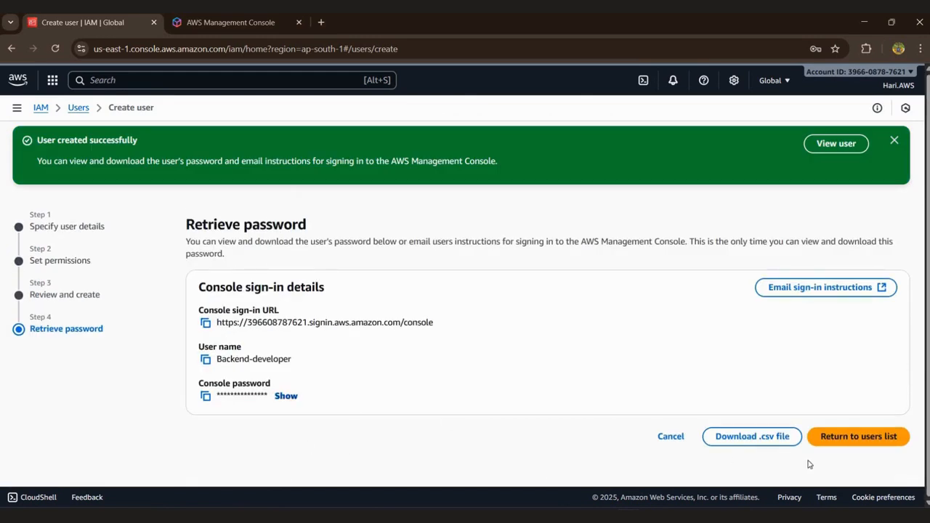
# Stay on the new user's sign-in details, copy the console sign-in URL, open a new browser tab and return to the details.
pyautogui.click(861, 437)
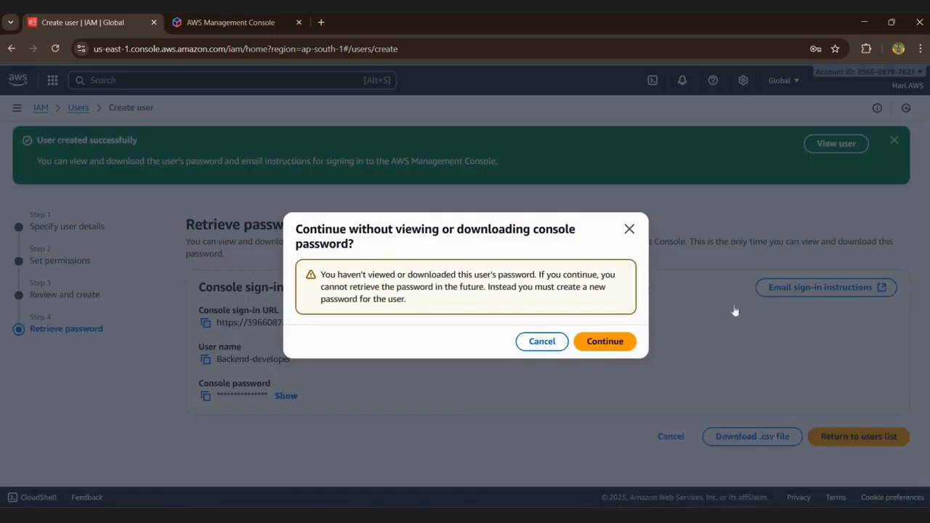
pyautogui.click(629, 229)
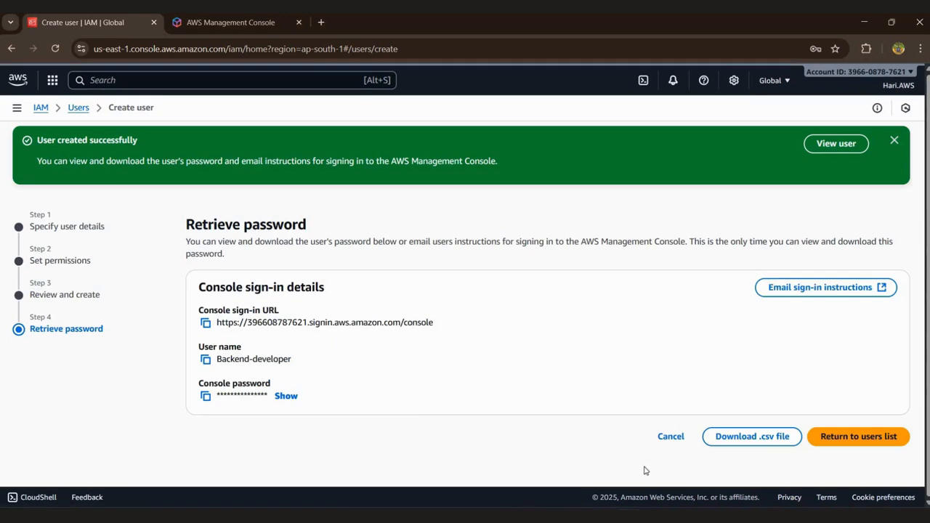
pyautogui.click(205, 324)
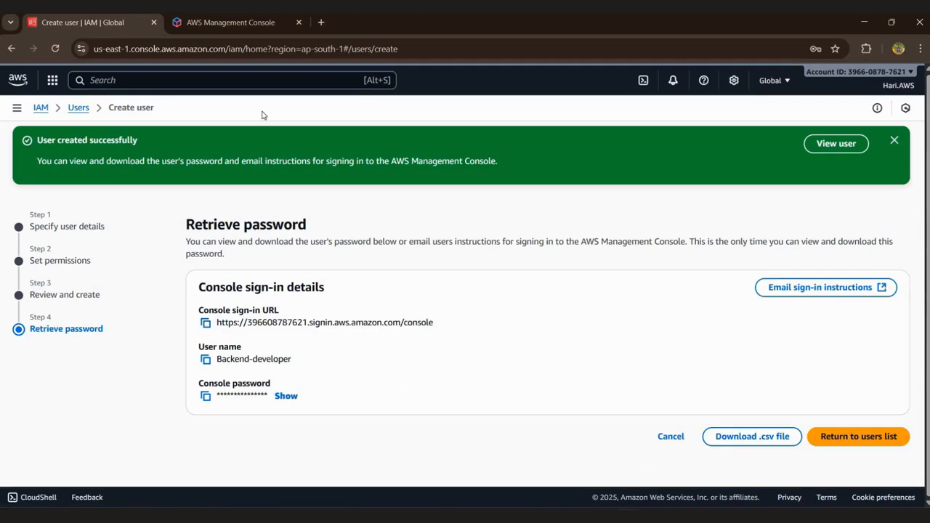
pyautogui.click(319, 22)
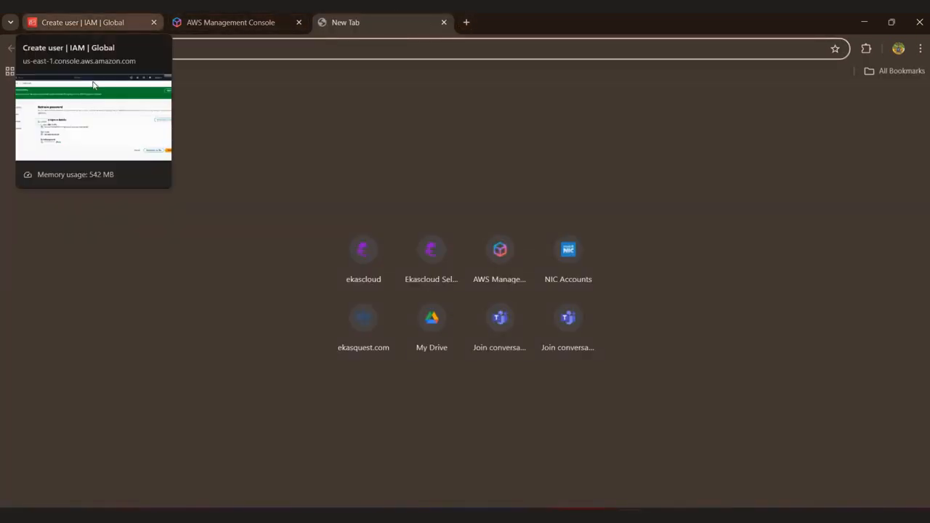
pyautogui.click(89, 117)
pyautogui.click(109, 24)
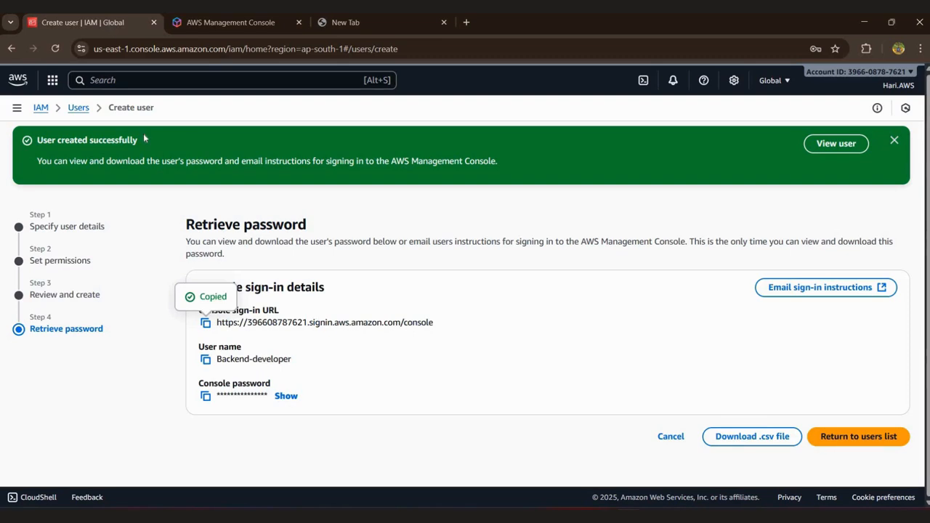
# Load the copied console sign-in URL in the empty browser tab.
pyautogui.click(365, 21)
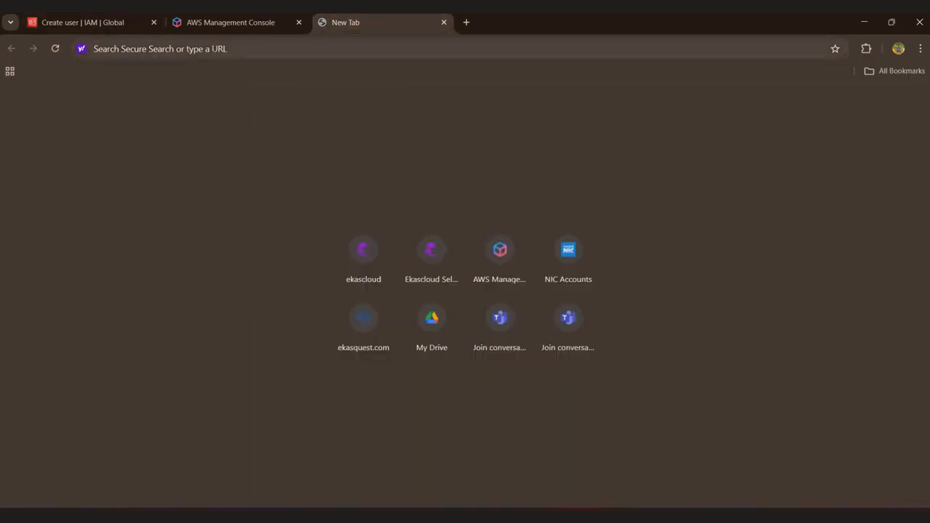
pyautogui.click(228, 48)
pyautogui.hotkey('ctrl', 'v')
pyautogui.press('Return')
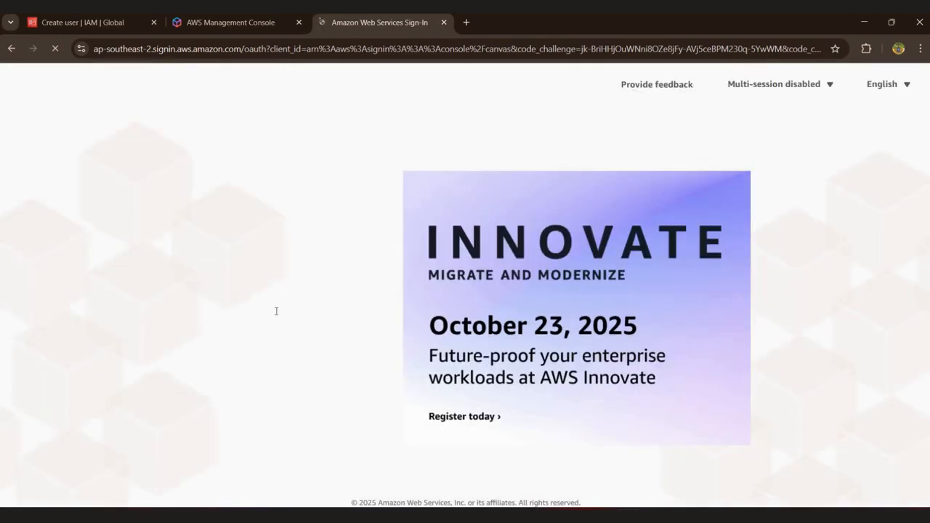
# Try to sign in with the IAM username Backend-developers and the console password, with the password shown.
pyautogui.click(235, 309)
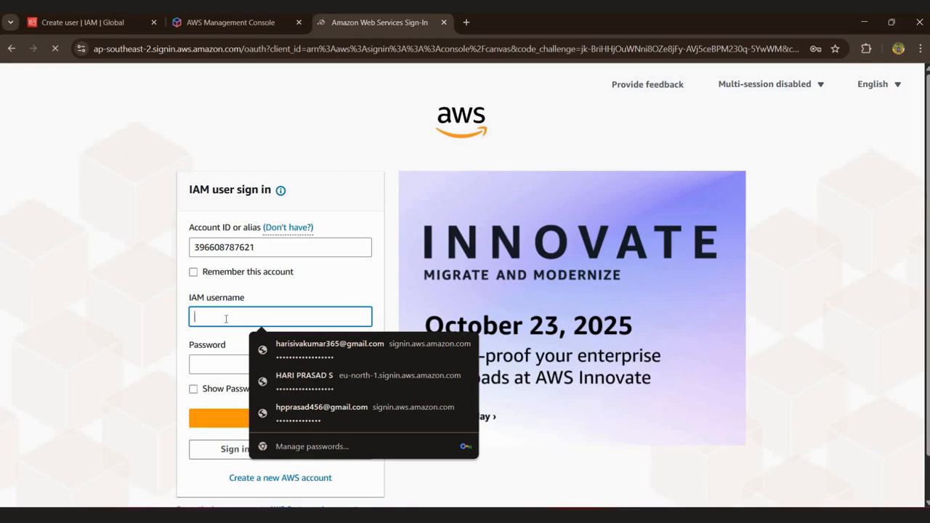
pyautogui.write('Backen')
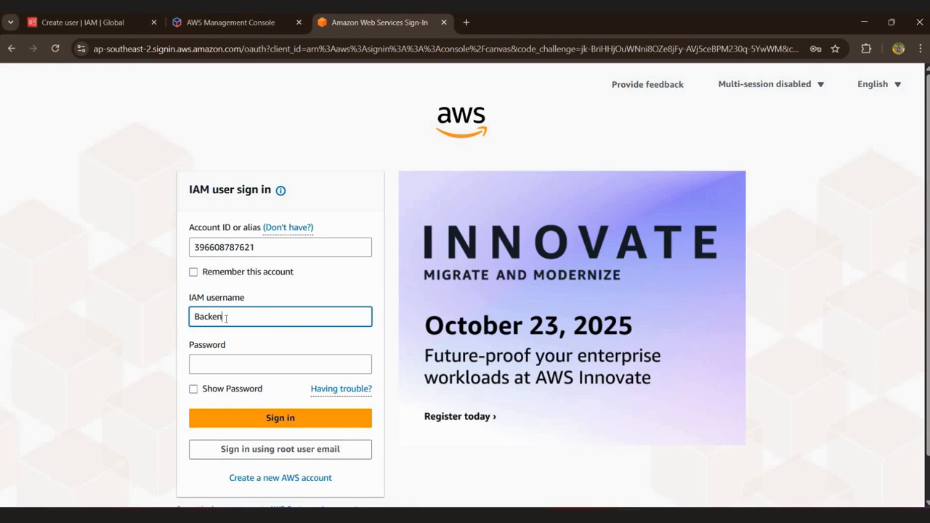
pyautogui.write('d-developers')
pyautogui.click(249, 367)
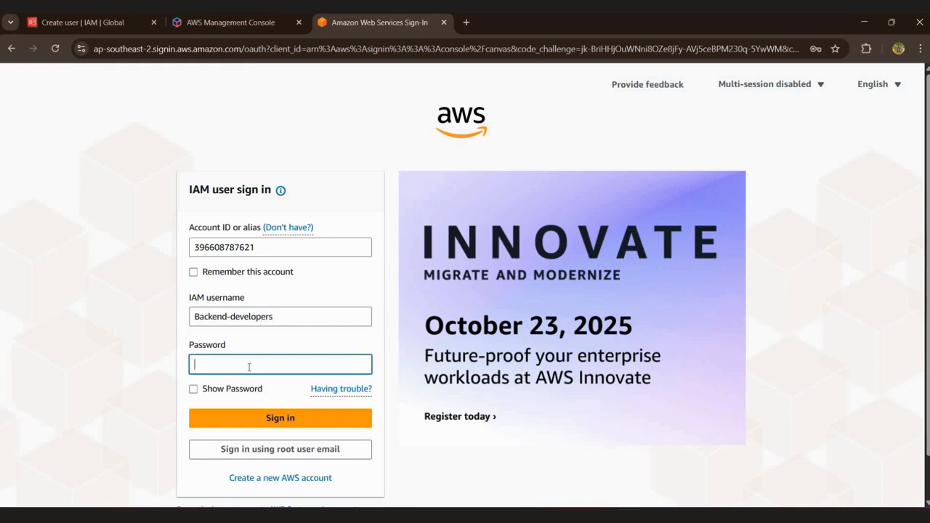
pyautogui.write('**********')
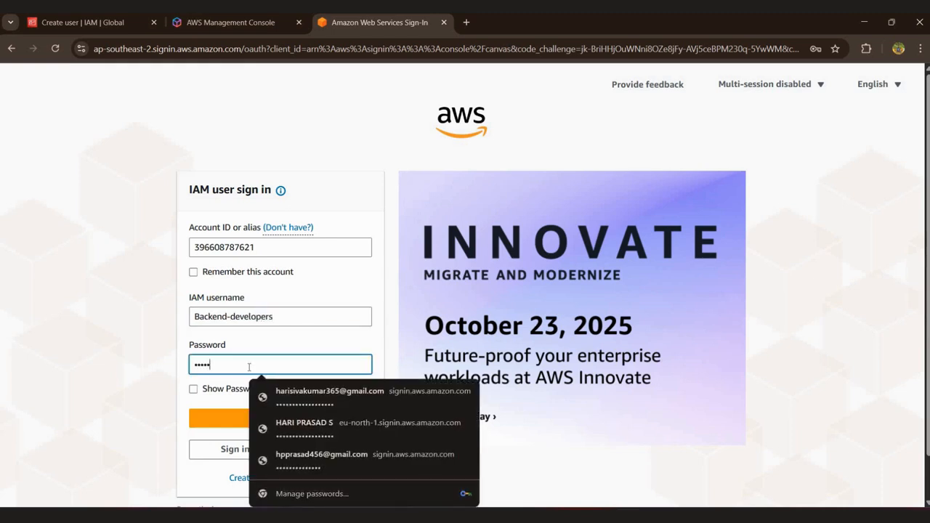
pyautogui.write('**')
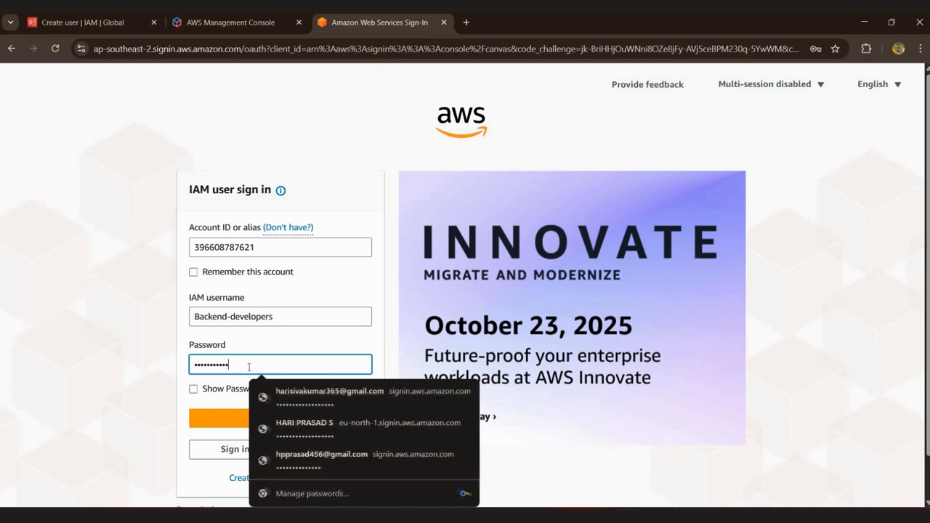
pyautogui.click(193, 388)
pyautogui.click(236, 418)
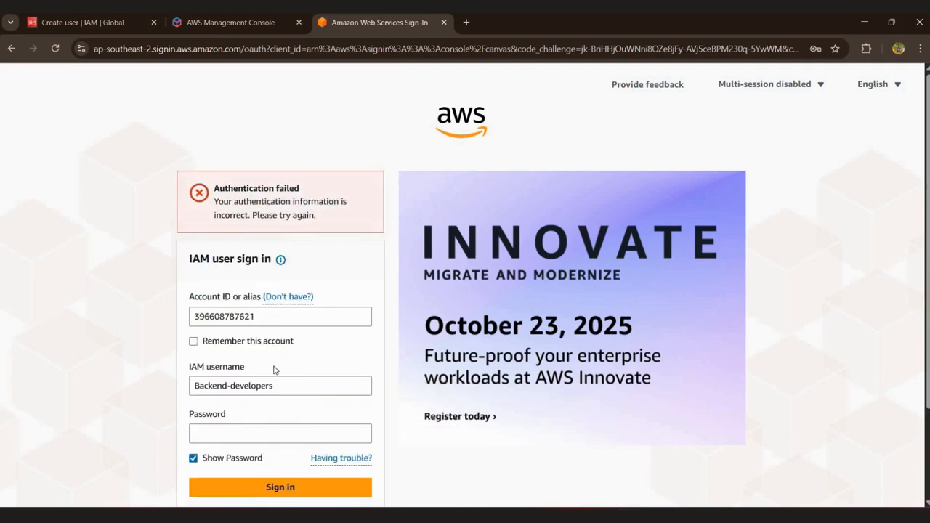
# Correct the IAM username to Backend-developer, re-enter the console password, check it in readable form and sign in.
pyautogui.click(283, 386)
pyautogui.press('BackSpace')
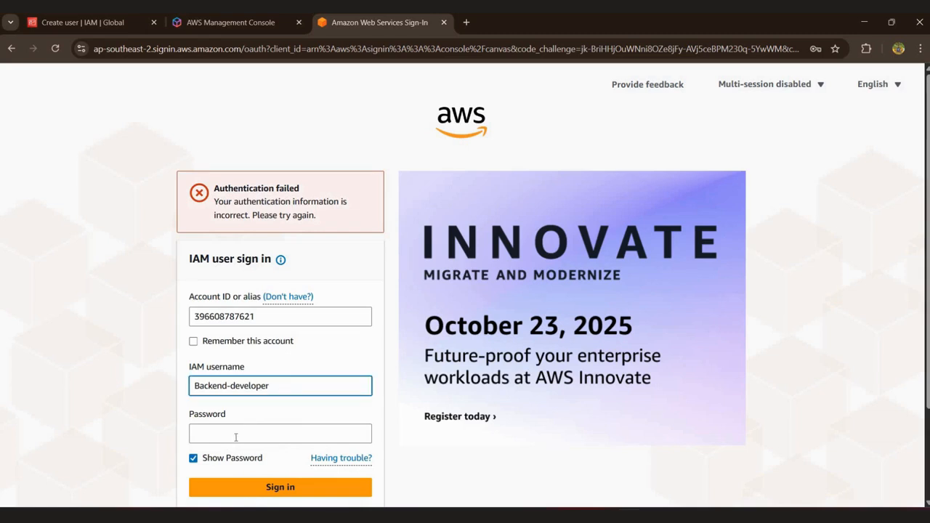
pyautogui.click(235, 433)
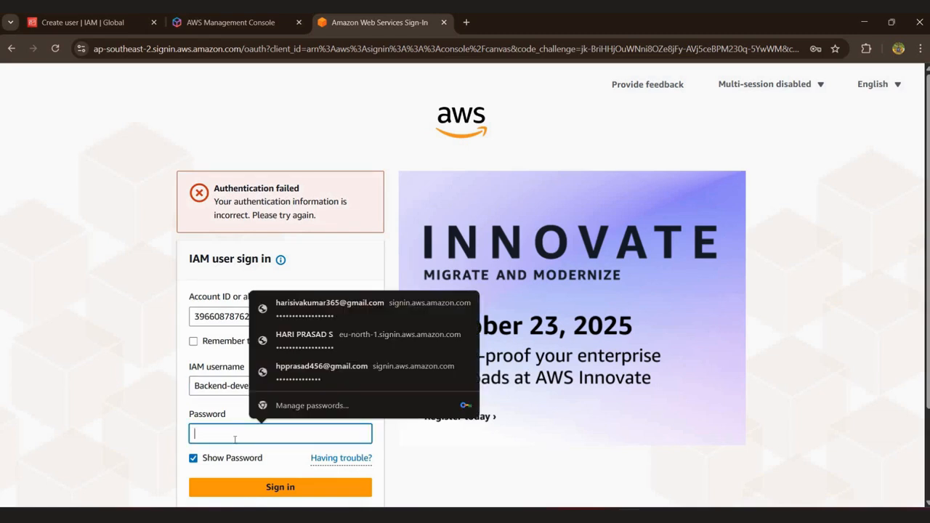
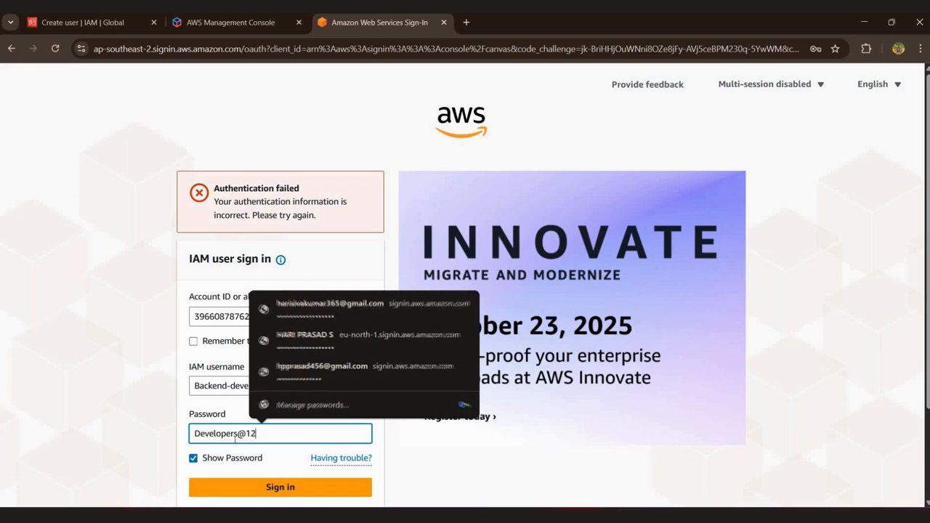
pyautogui.click(193, 459)
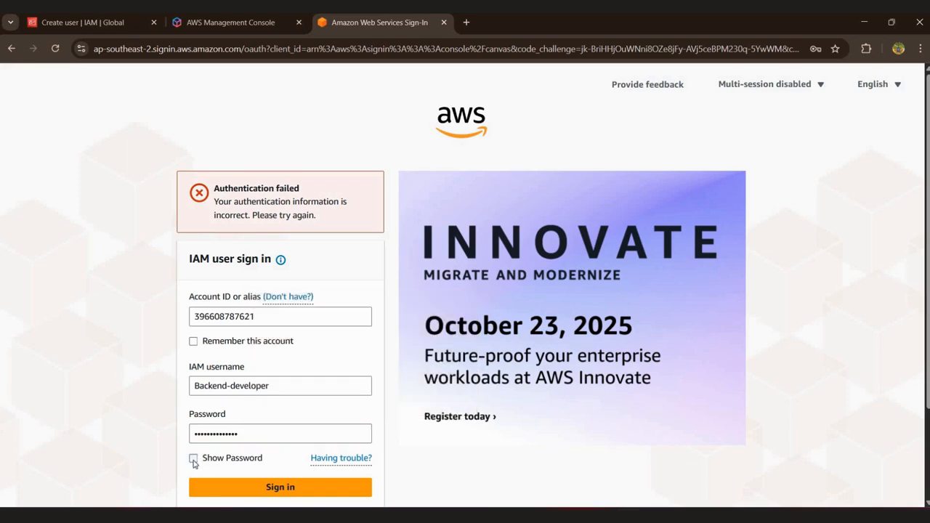
pyautogui.click(193, 458)
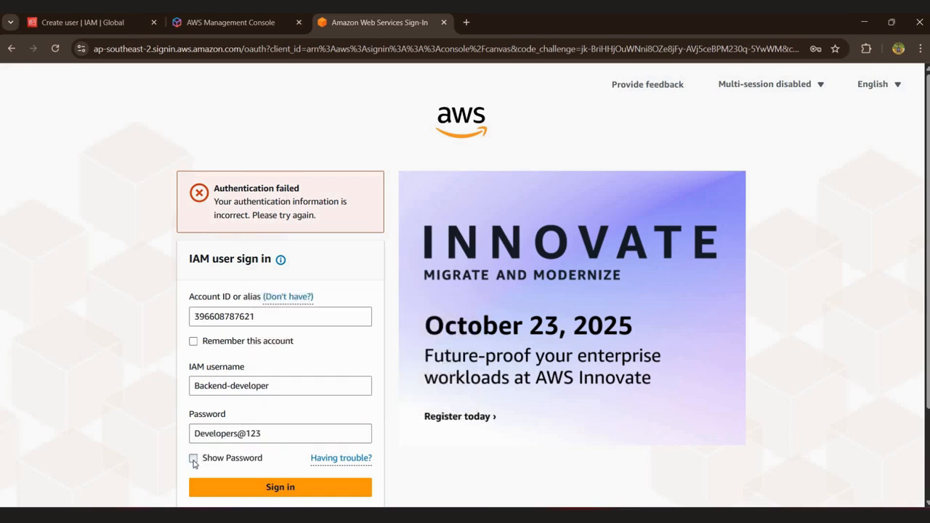
pyautogui.click(245, 493)
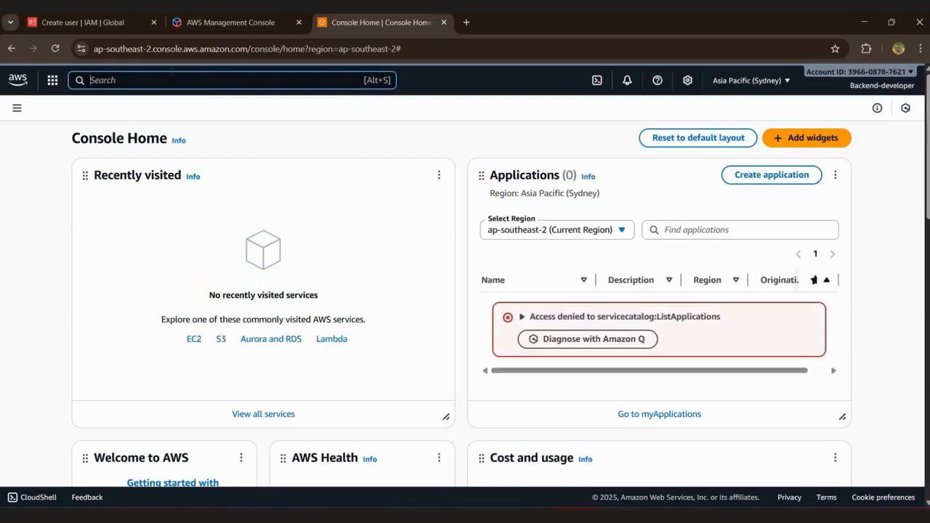
# Find and open the S3 service, and start creating a bucket.
pyautogui.write('s3')
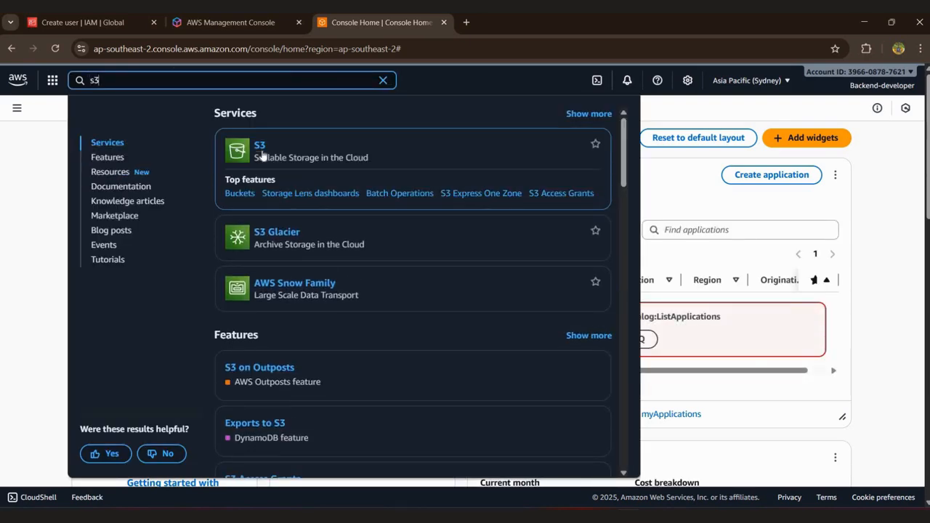
pyautogui.click(261, 154)
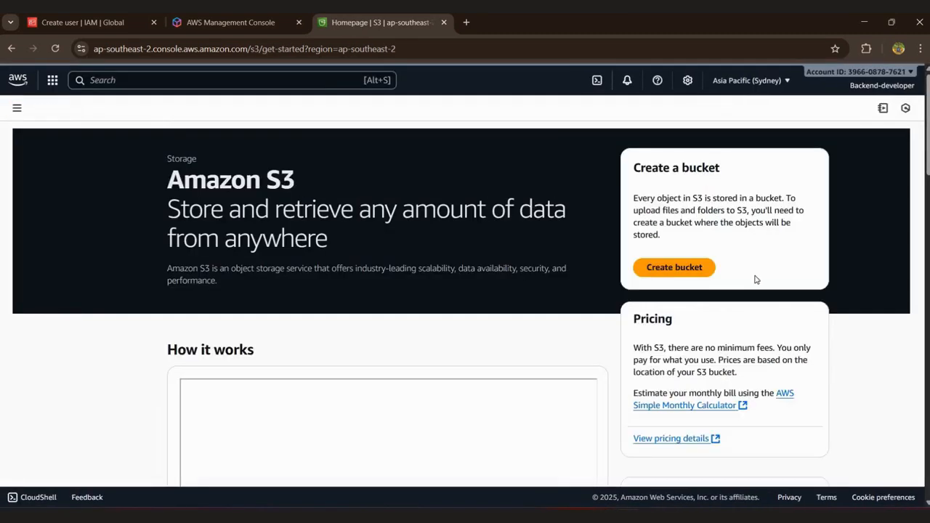
pyautogui.click(696, 269)
# Enter a bucket name based on the account owner's first name and try to create the bucket with default settings.
pyautogui.click(203, 270)
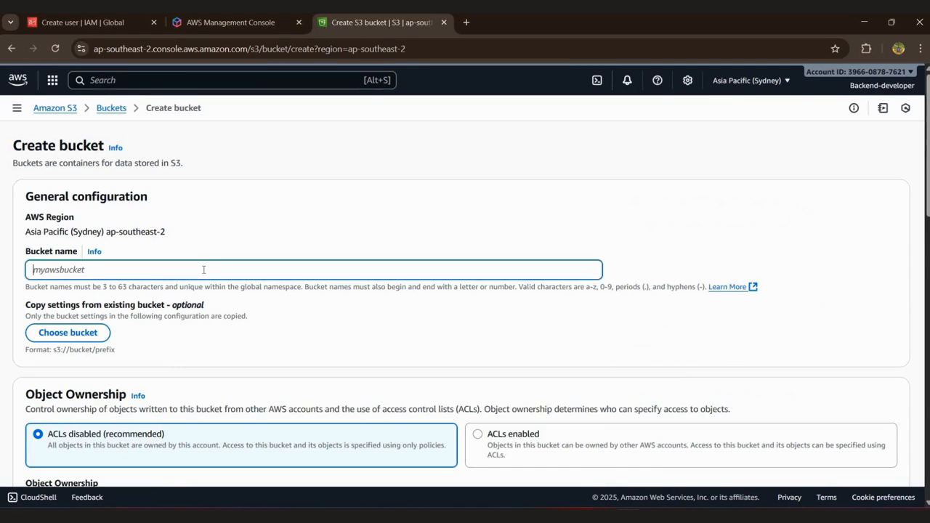
pyautogui.write('hari')
pyautogui.scroll(-15, 591, 375)
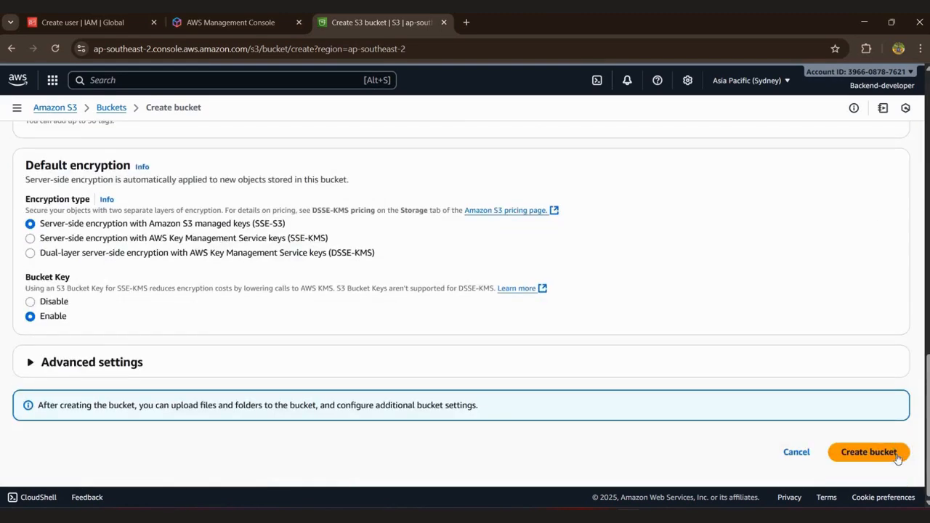
pyautogui.click(898, 457)
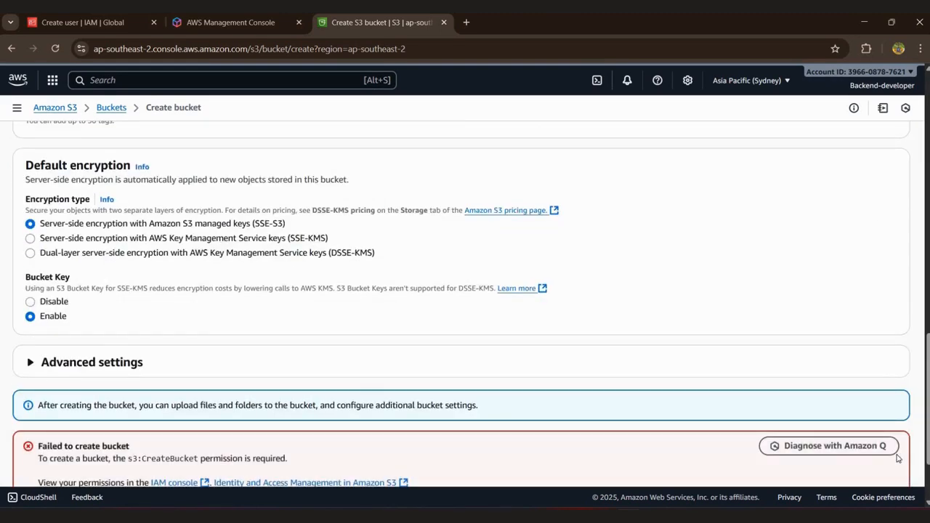
pyautogui.scroll(-2, 409, 241)
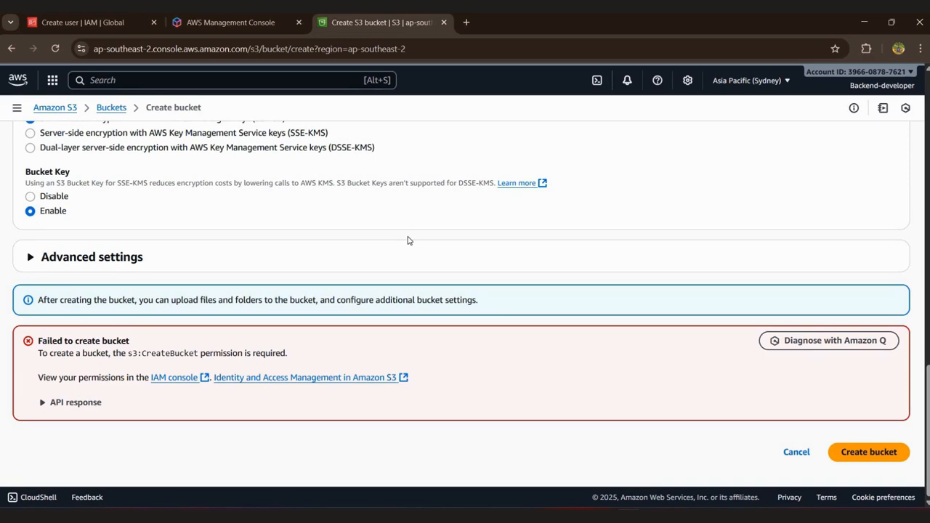
# Sign the Backend-developer user out of the AWS console.
pyautogui.scroll(15, 409, 241)
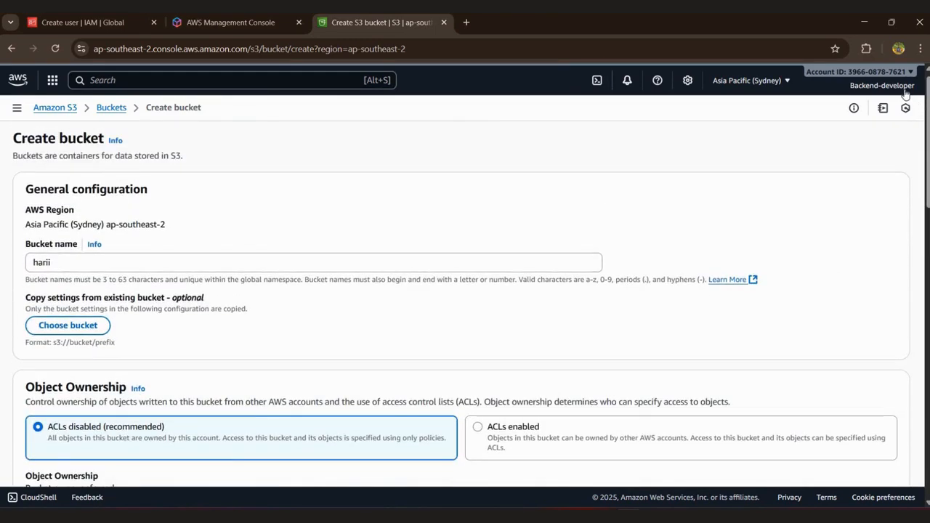
pyautogui.click(901, 87)
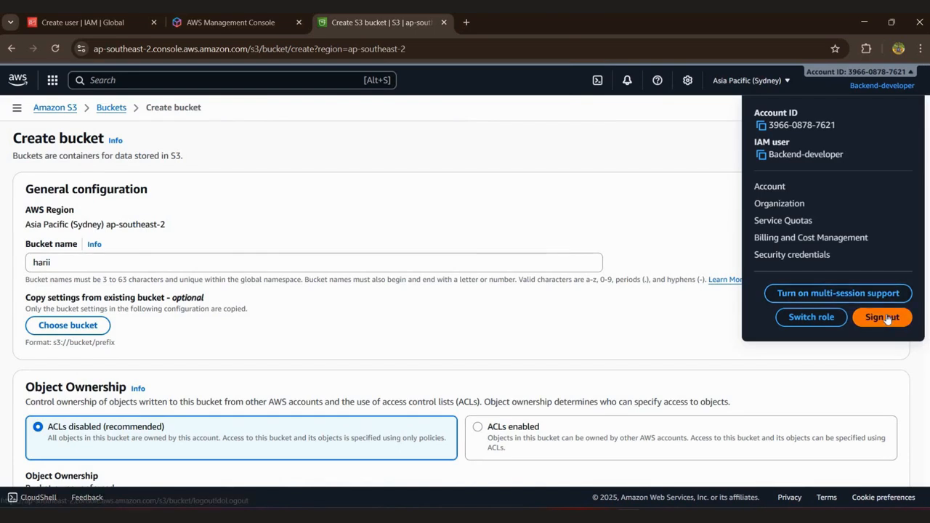
pyautogui.click(886, 317)
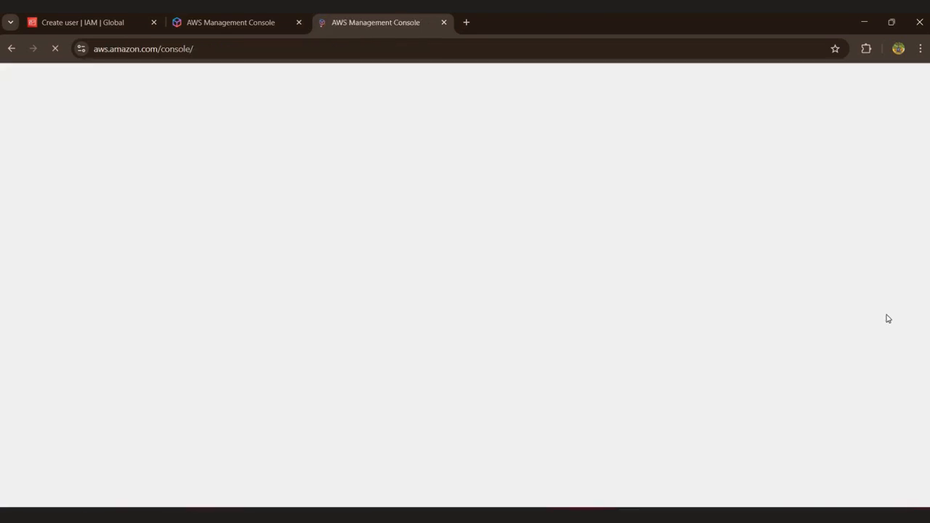